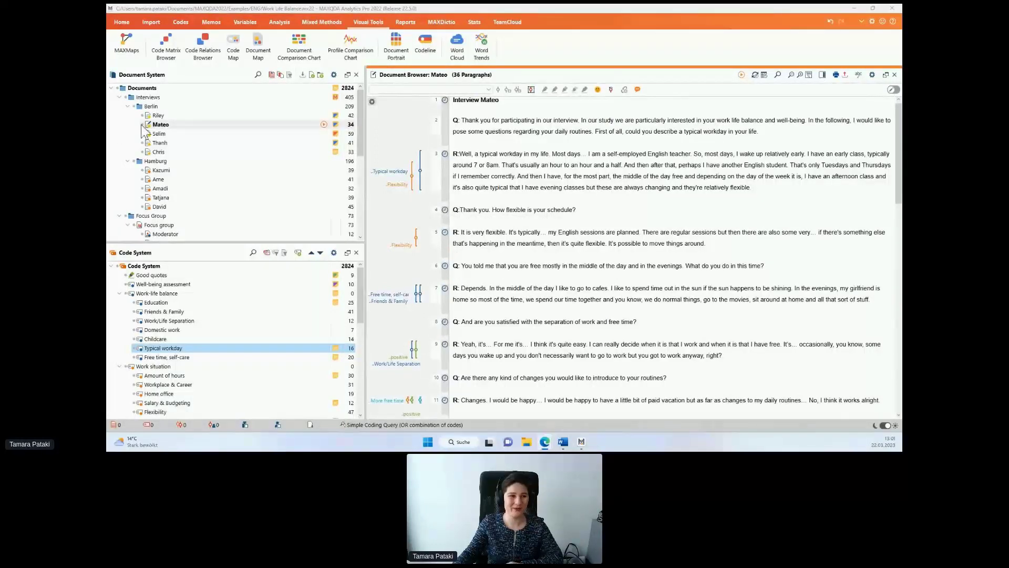
# Open MAXMaps and examine the Why MAXMaps? map down to its map types, free maps and models
pyautogui.click(125, 36)
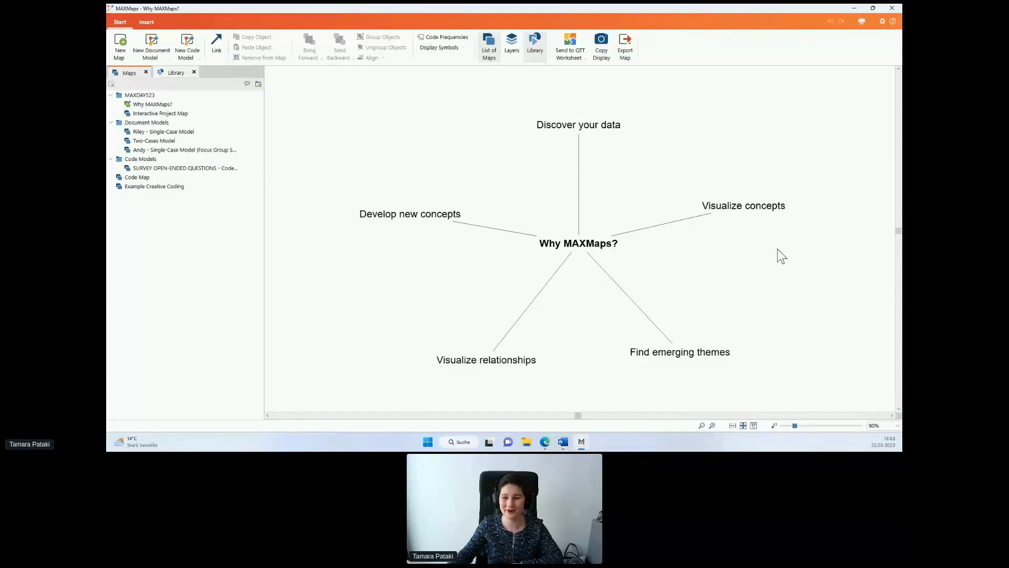
pyautogui.scroll(-3, 778, 249)
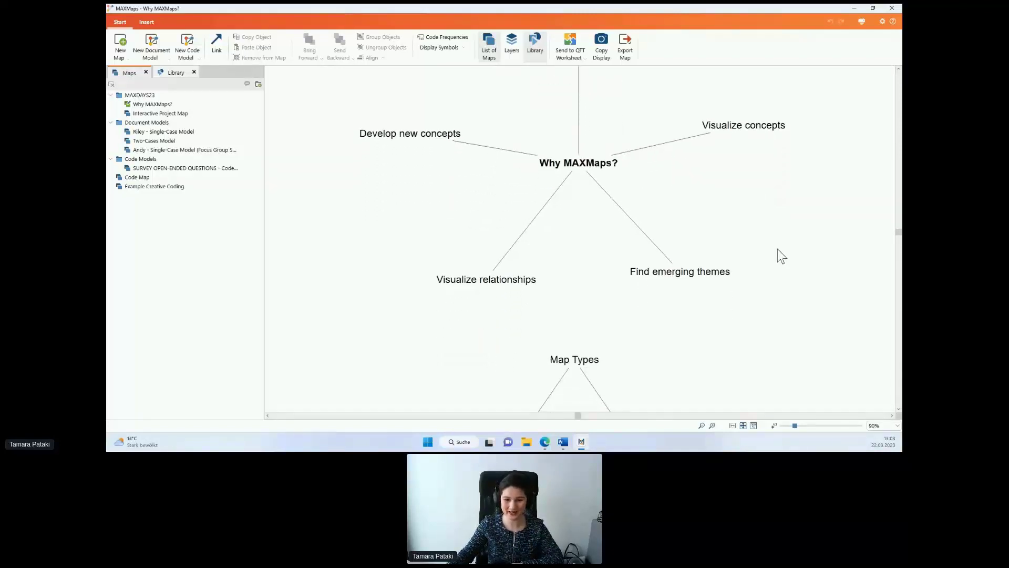
pyautogui.scroll(-5, 777, 249)
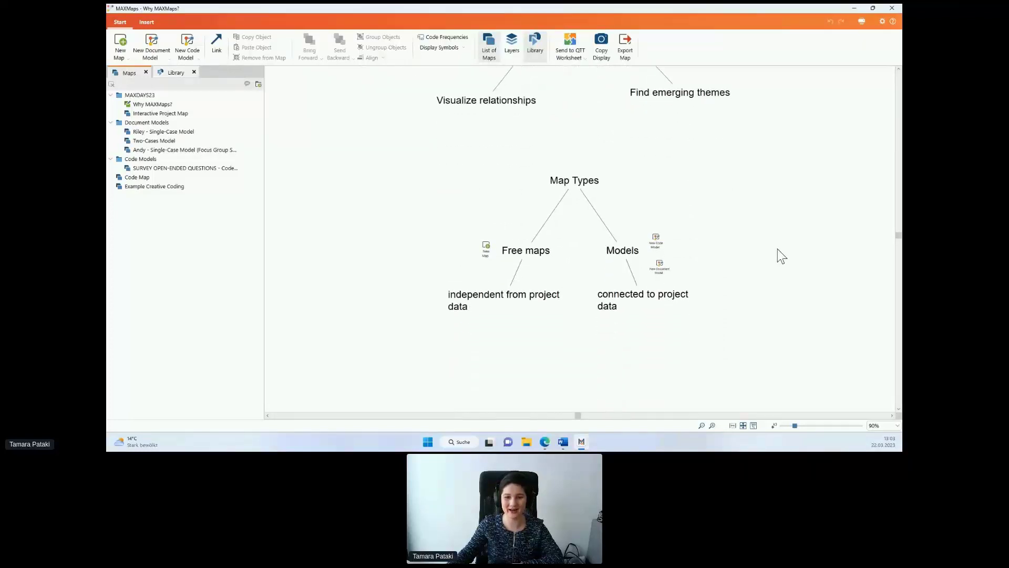
pyautogui.scroll(-1, 782, 256)
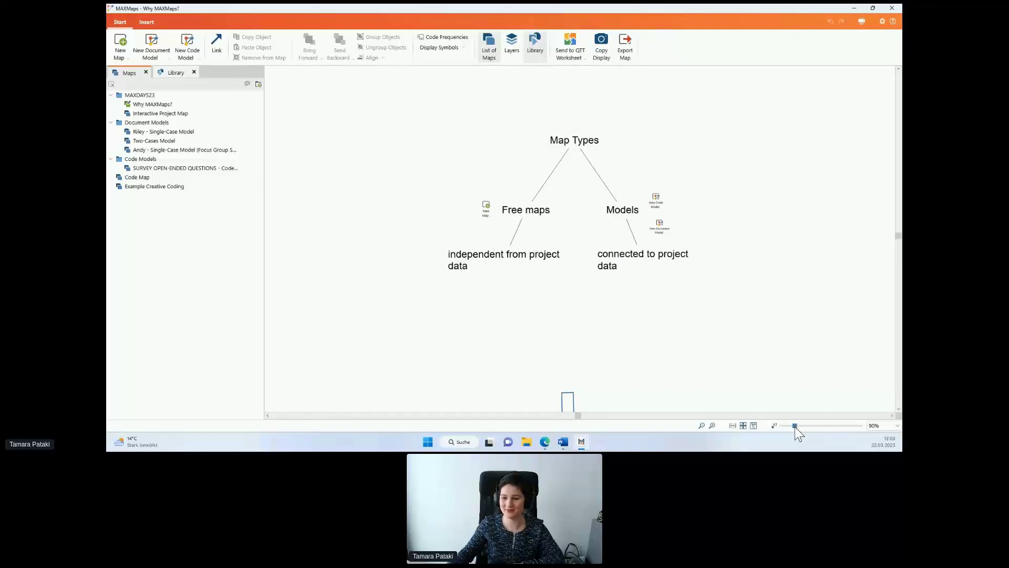
pyautogui.moveTo(795, 427); pyautogui.dragTo(800, 427)
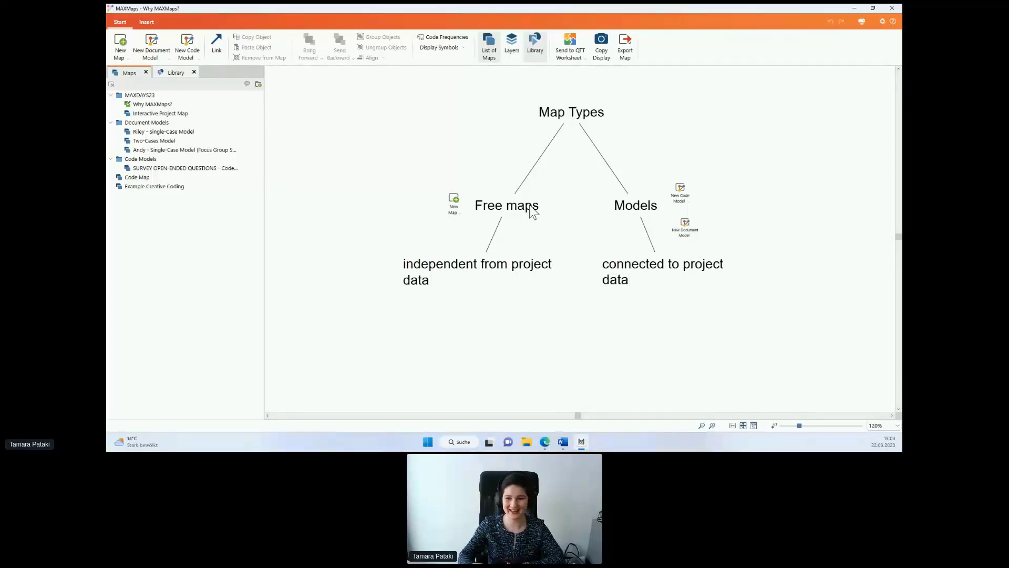
# Examine the Elements to import section of the map and the insertion and formatting options, using the Documents label for the latter
pyautogui.scroll(-5, 674, 288)
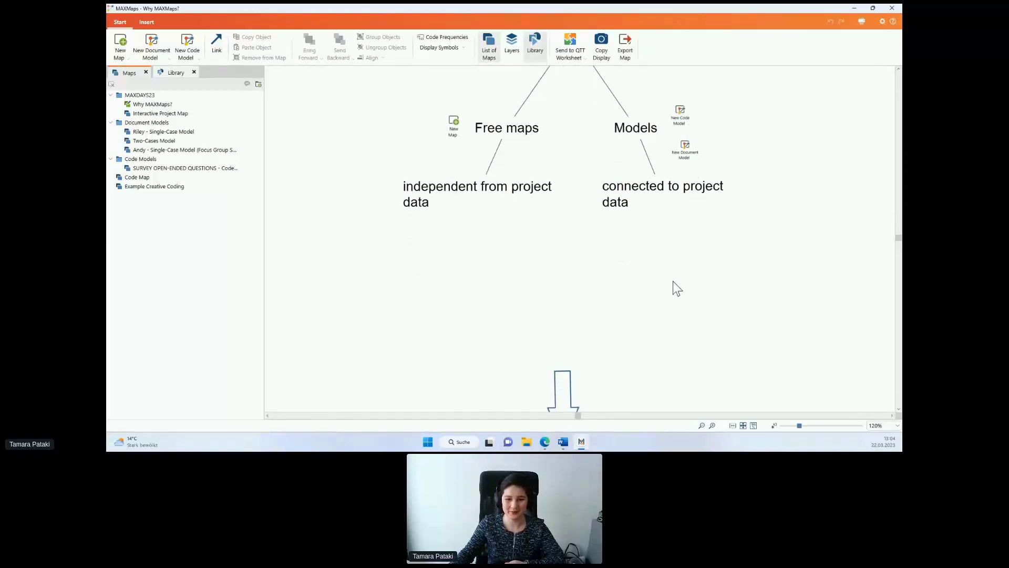
pyautogui.scroll(-5, 677, 289)
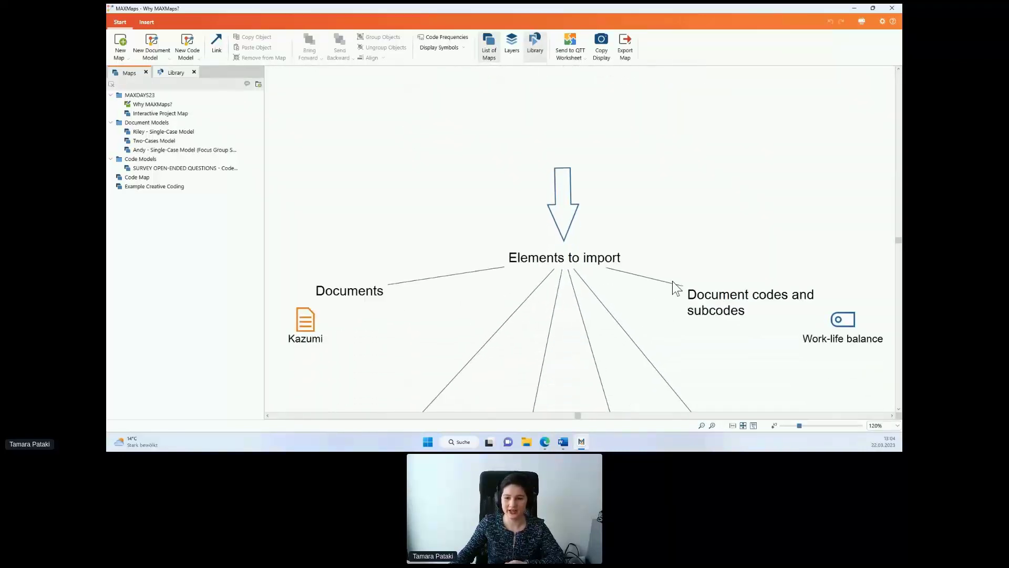
pyautogui.scroll(-1, 673, 288)
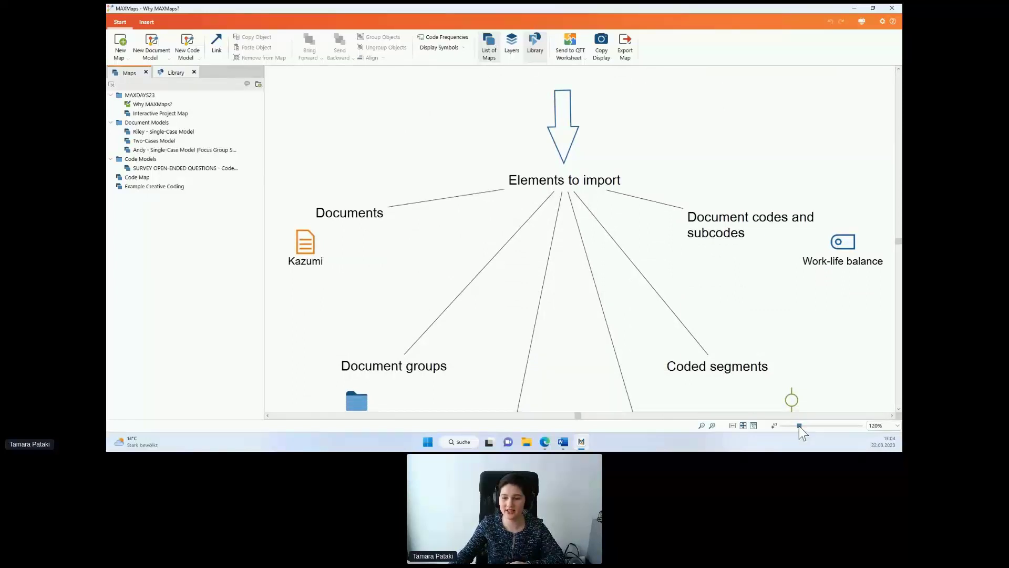
pyautogui.moveTo(800, 425); pyautogui.dragTo(796, 424)
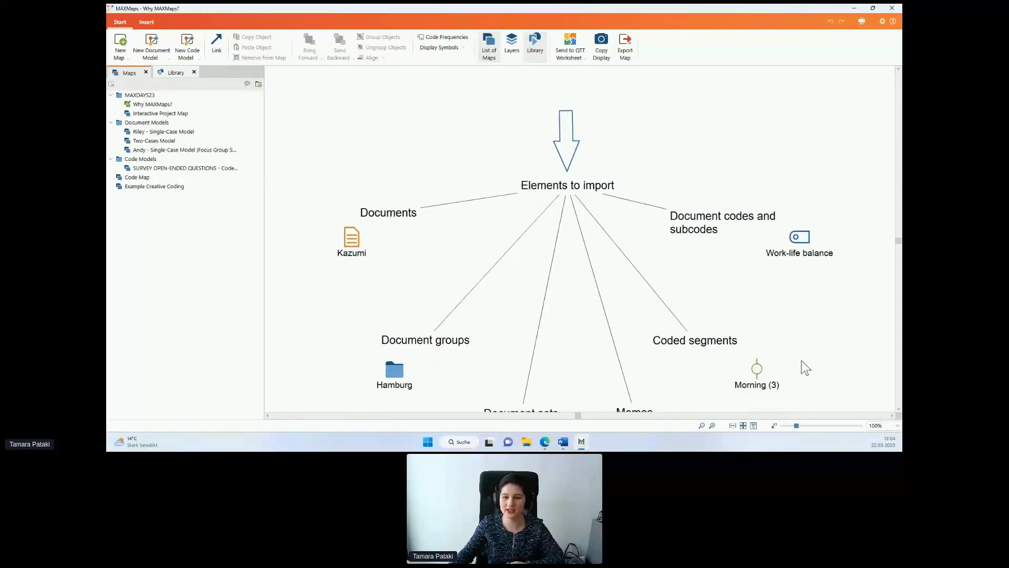
pyautogui.scroll(-1, 806, 368)
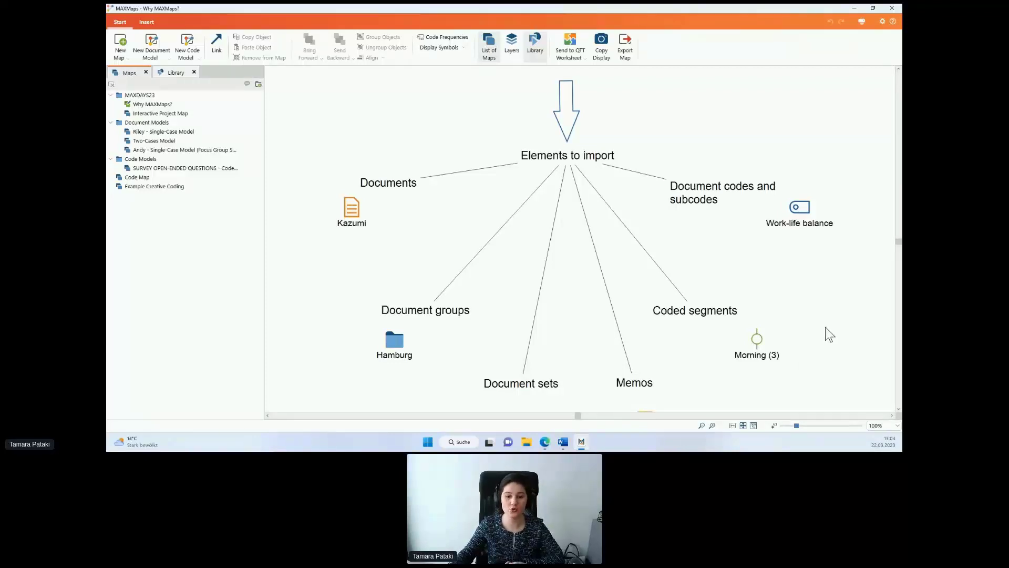
pyautogui.scroll(-1, 825, 330)
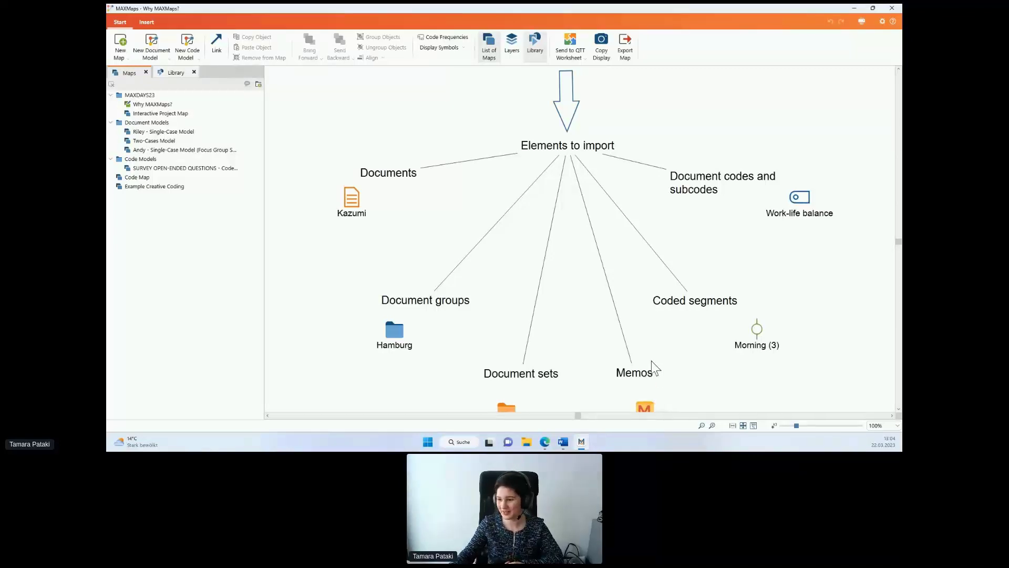
pyautogui.scroll(-2, 651, 351)
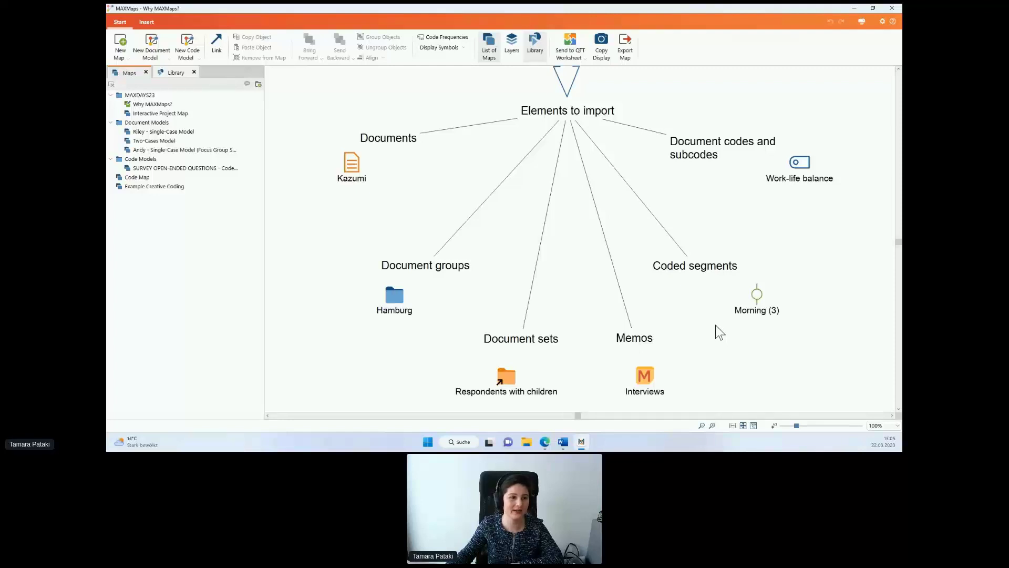
pyautogui.scroll(-1, 716, 326)
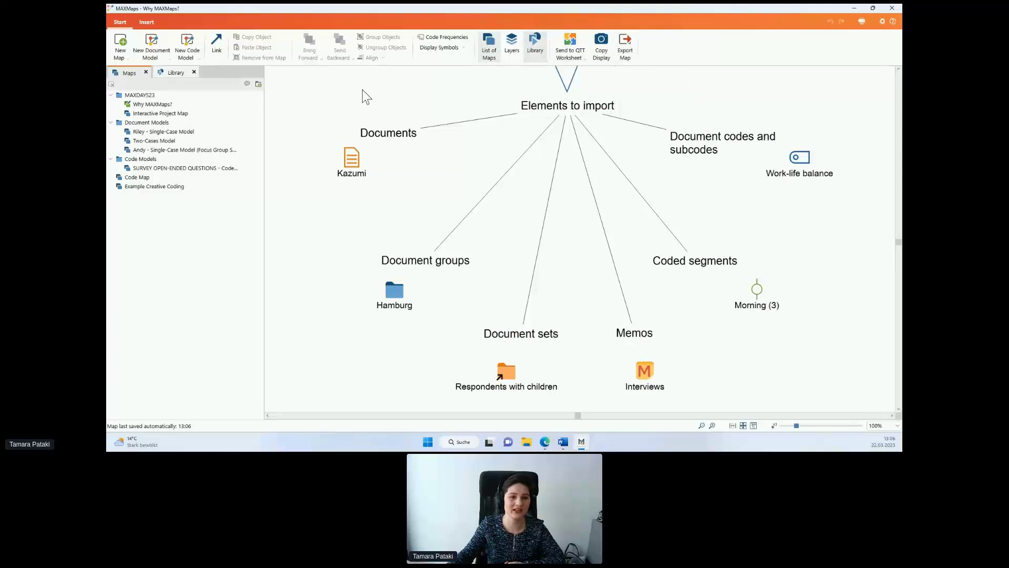
pyautogui.click(147, 21)
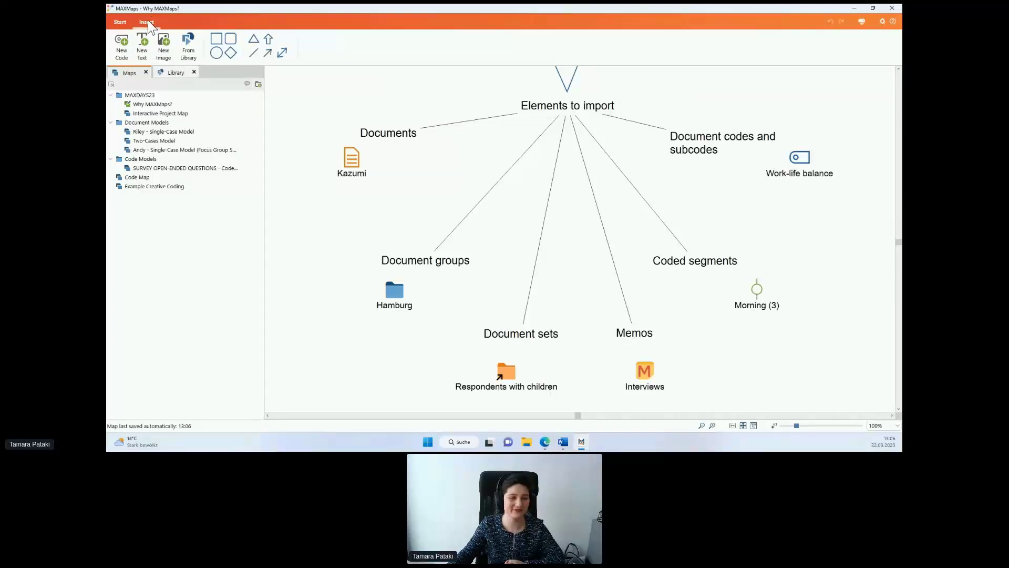
pyautogui.click(380, 135)
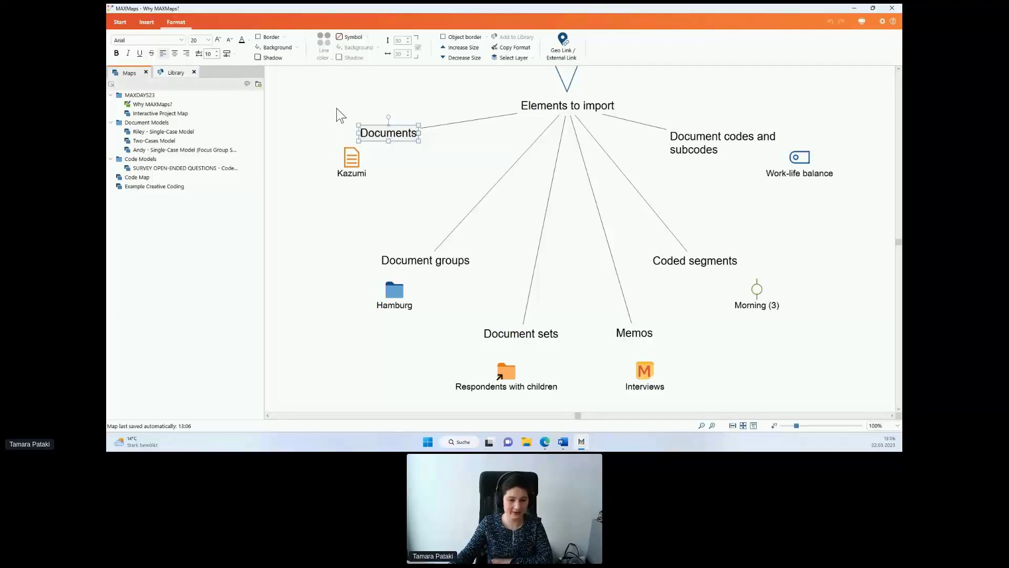
# Open the Interactive Project Map and examine the interview collection stage of its research design
pyautogui.doubleClick(150, 113)
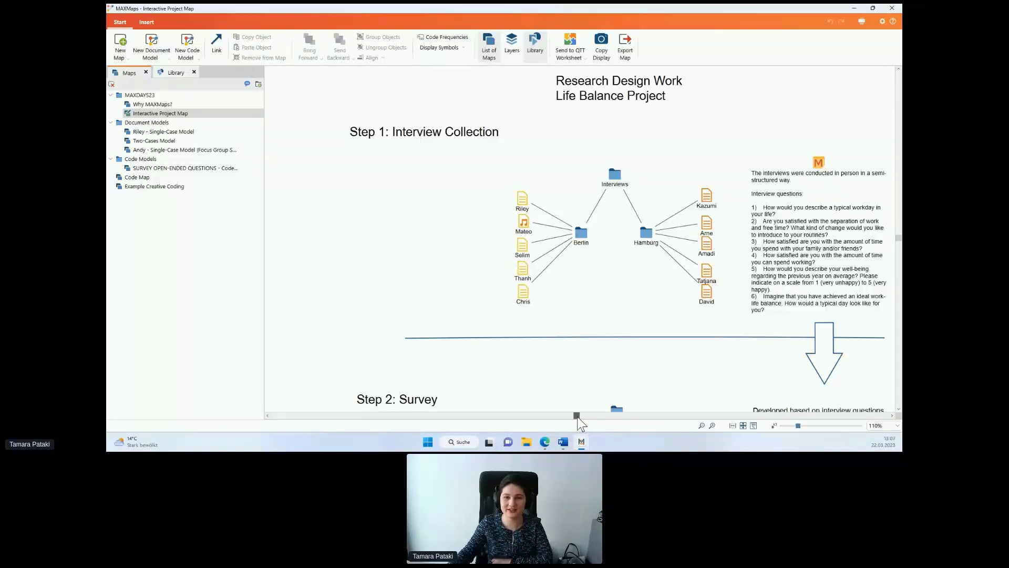
pyautogui.hscroll(-2, 577, 415)
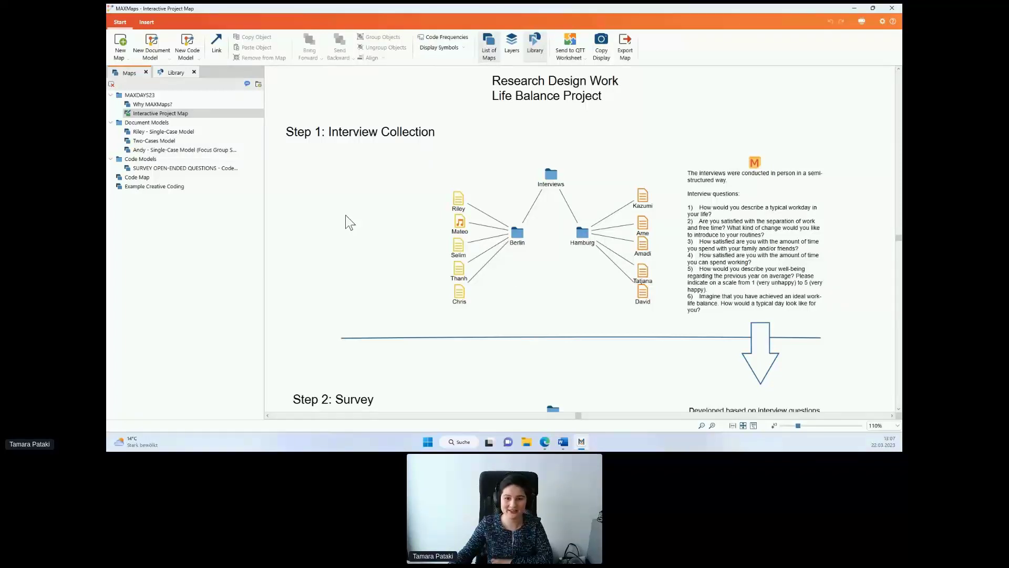
# Create a new free map named "Case Model" followed by the first name of the fourth Berlin interviewee
pyautogui.click(124, 44)
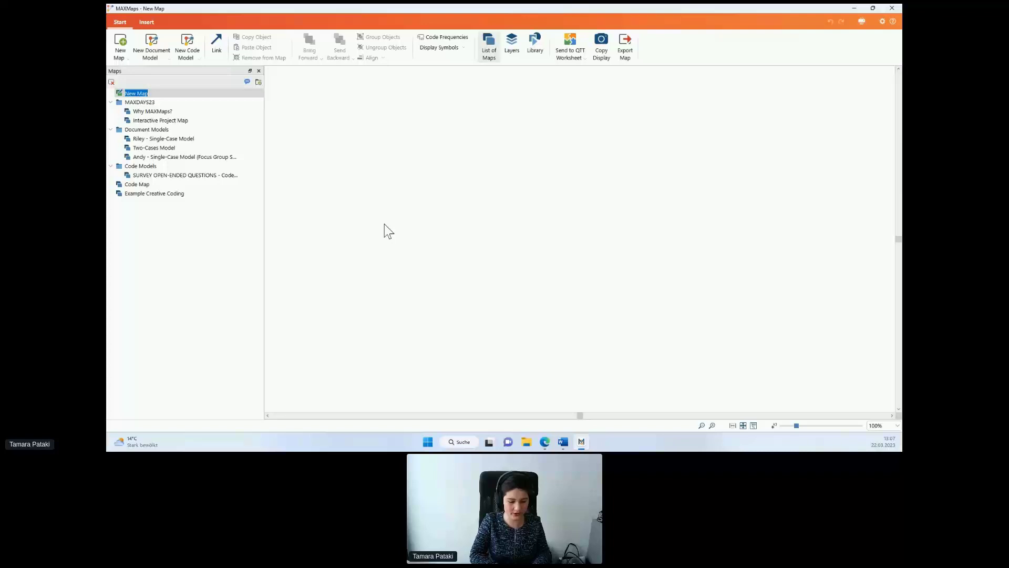
pyautogui.write('T')
pyautogui.write('Case Model')
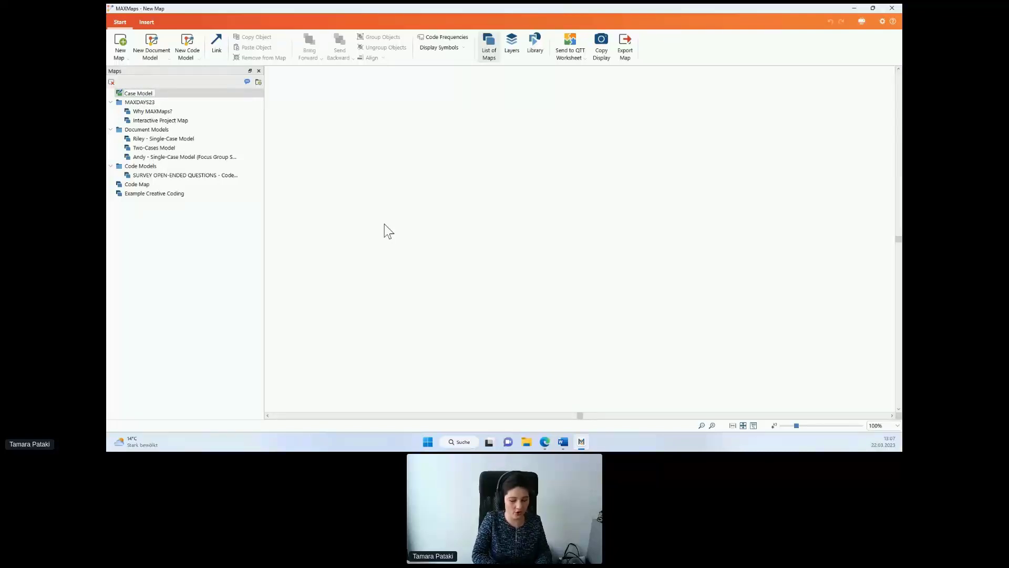
pyautogui.write(' Thanh')
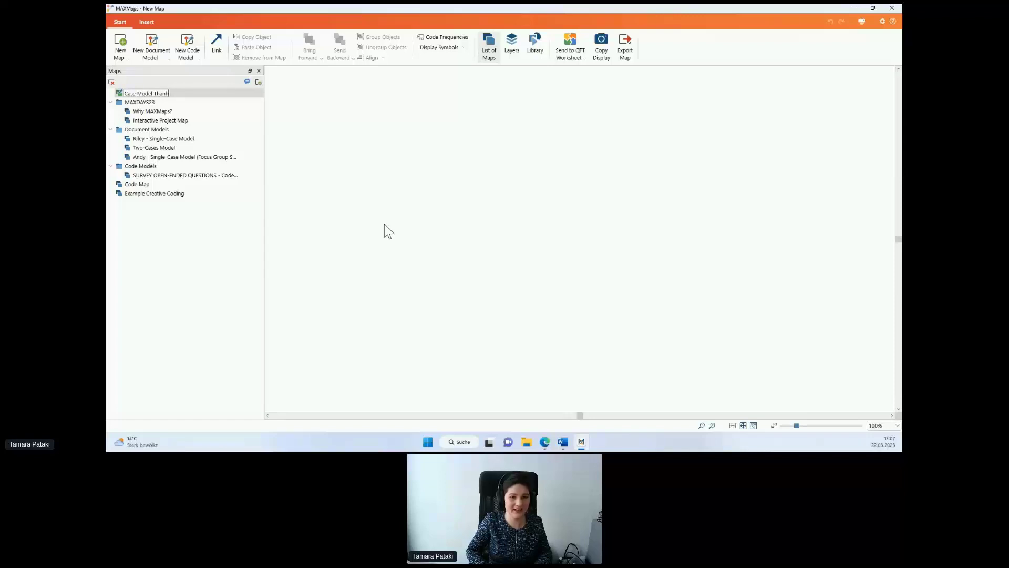
pyautogui.press('Return')
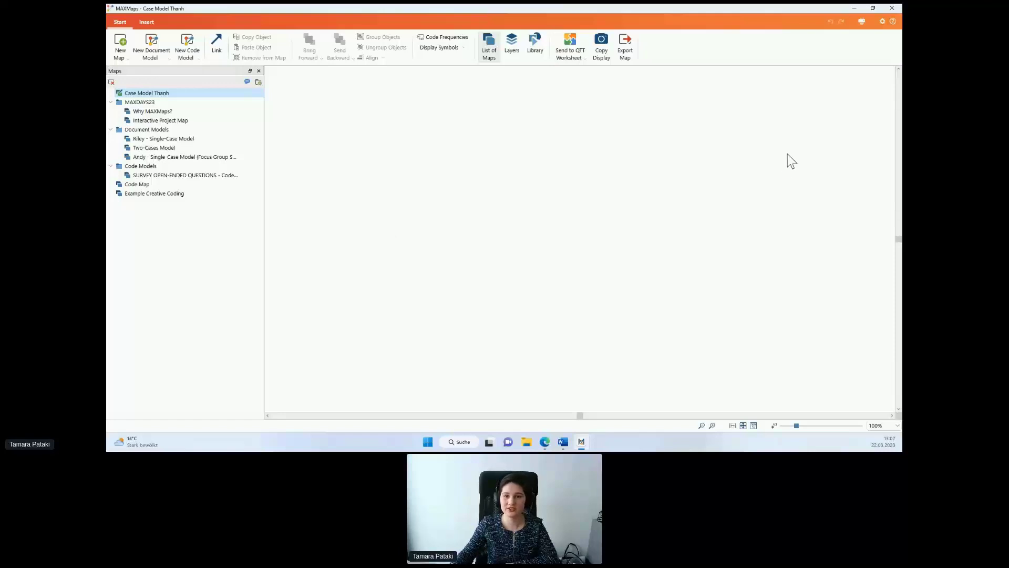
# Place the reduced map window beside the document and code lists and add the fourth Berlin interview document to the map
pyautogui.click(874, 11)
pyautogui.moveTo(526, 49); pyautogui.dragTo(572, 37)
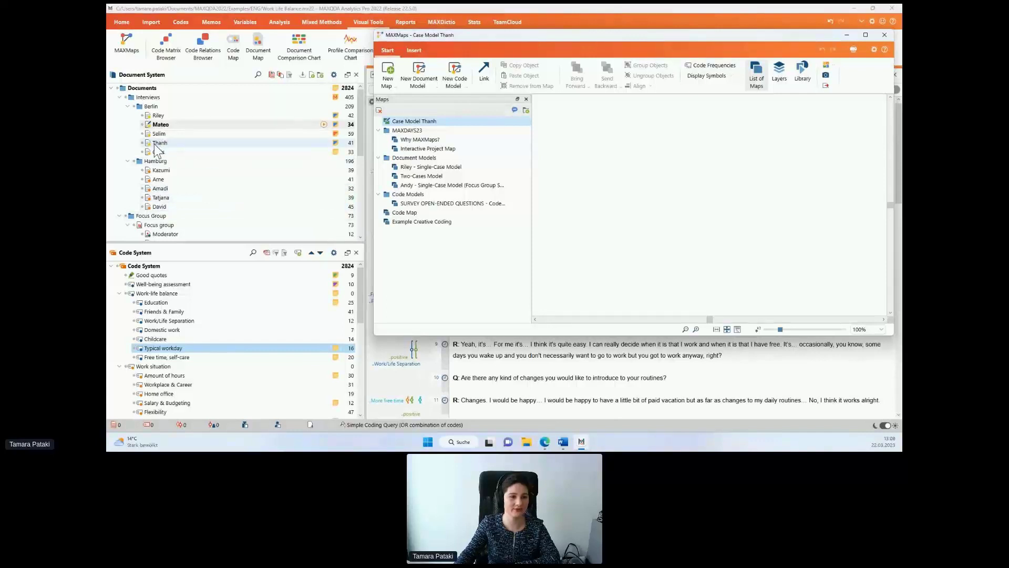
pyautogui.moveTo(159, 143); pyautogui.dragTo(715, 201)
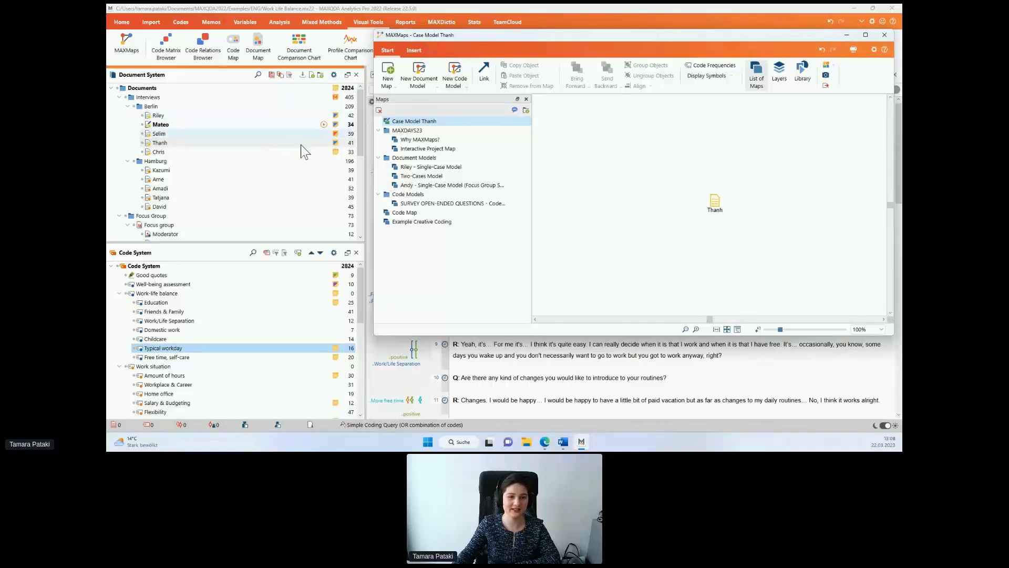
# Read the document memo attached to the fourth Berlin interview, including the document summary, and close it
pyautogui.doubleClick(335, 143)
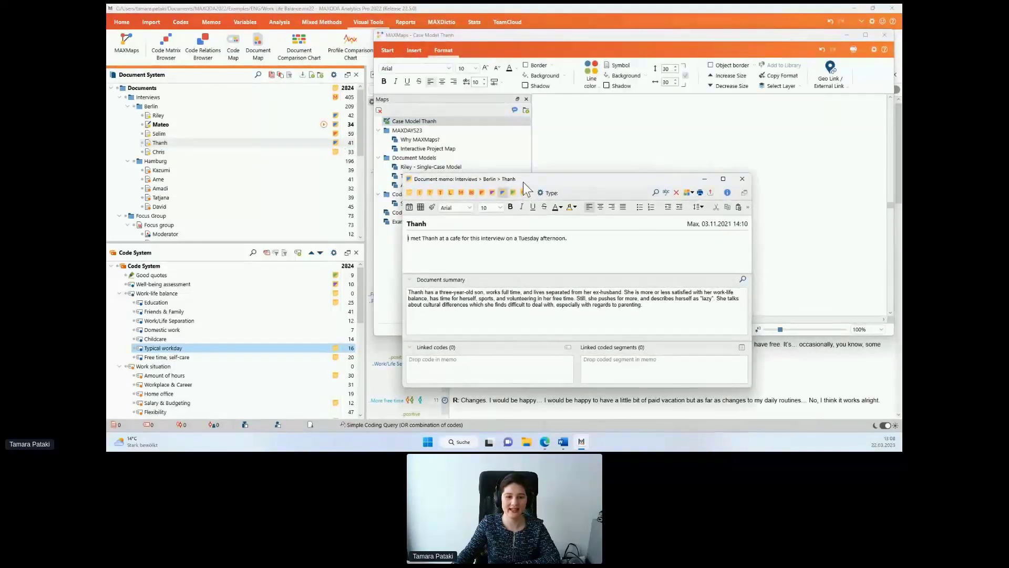
pyautogui.moveTo(522, 182); pyautogui.dragTo(510, 152)
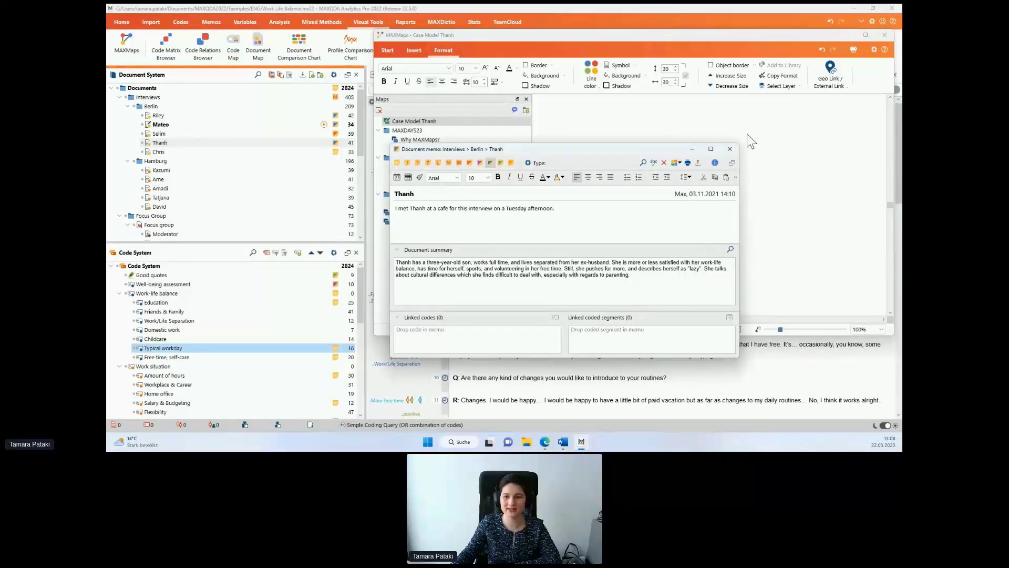
pyautogui.click(730, 149)
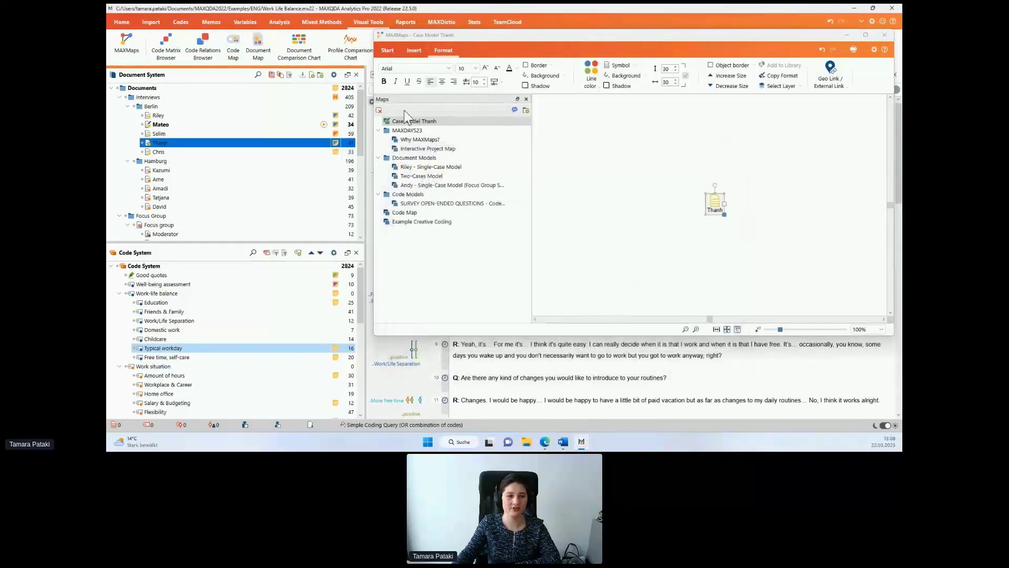
# Add the interview's document memo above the document on the map and insert the memo text as its label
pyautogui.click(335, 142)
pyautogui.moveTo(335, 141); pyautogui.dragTo(715, 150)
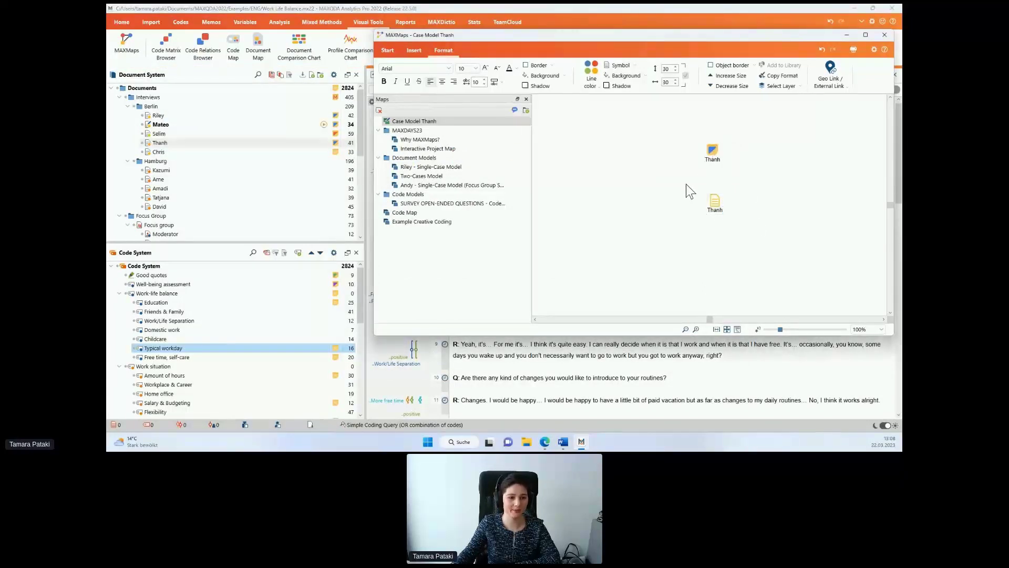
pyautogui.rightClick(715, 150)
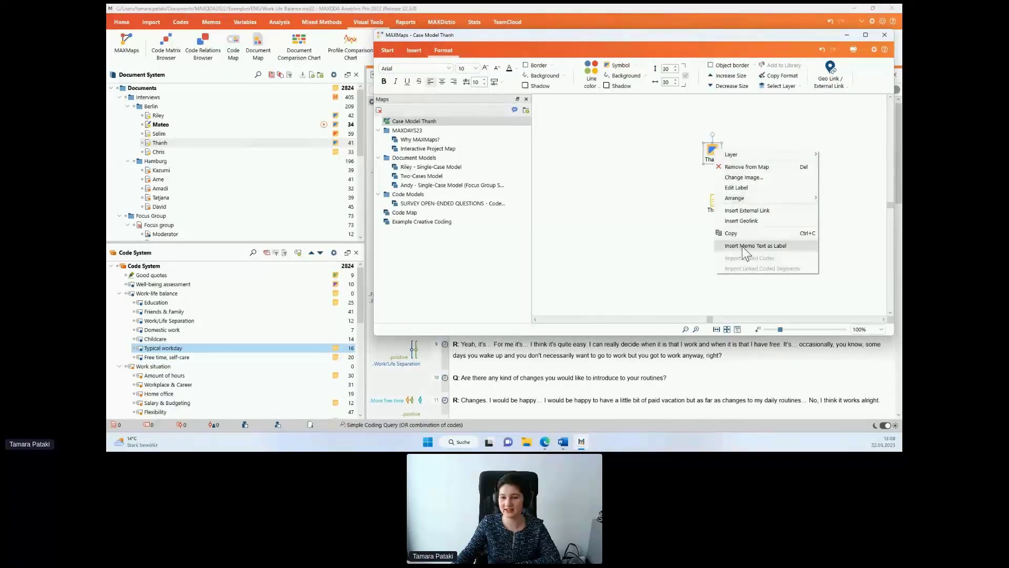
pyautogui.click(755, 246)
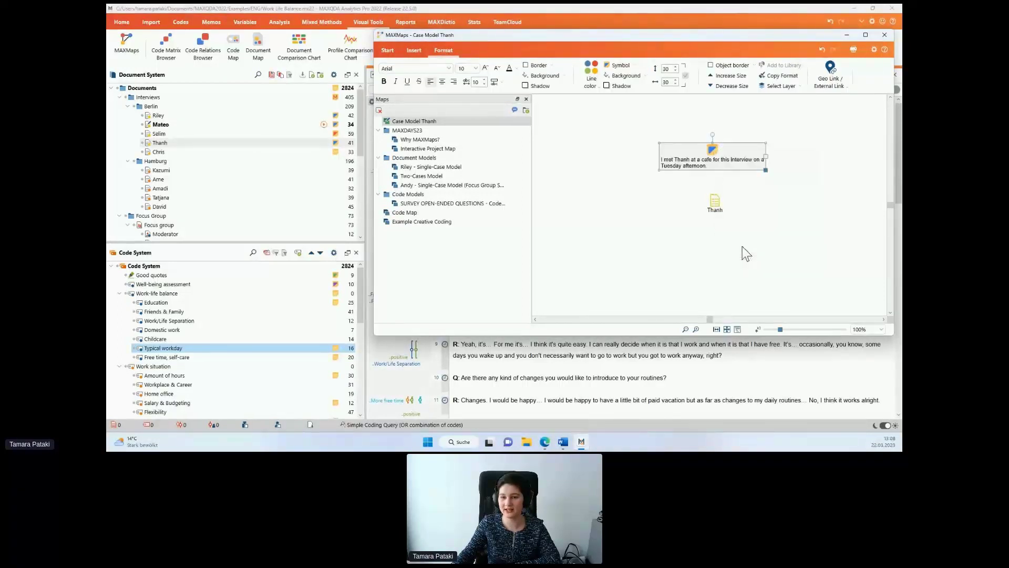
# Try enlarging the memo object to symbol size 44 and shrink it back to size 30
pyautogui.moveTo(766, 170); pyautogui.dragTo(772, 176)
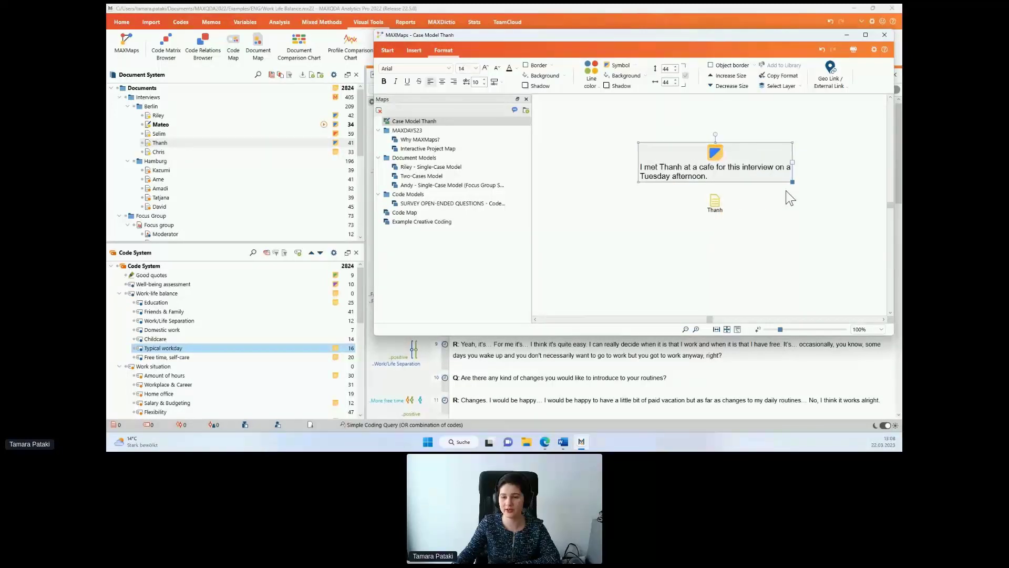
pyautogui.moveTo(791, 182)
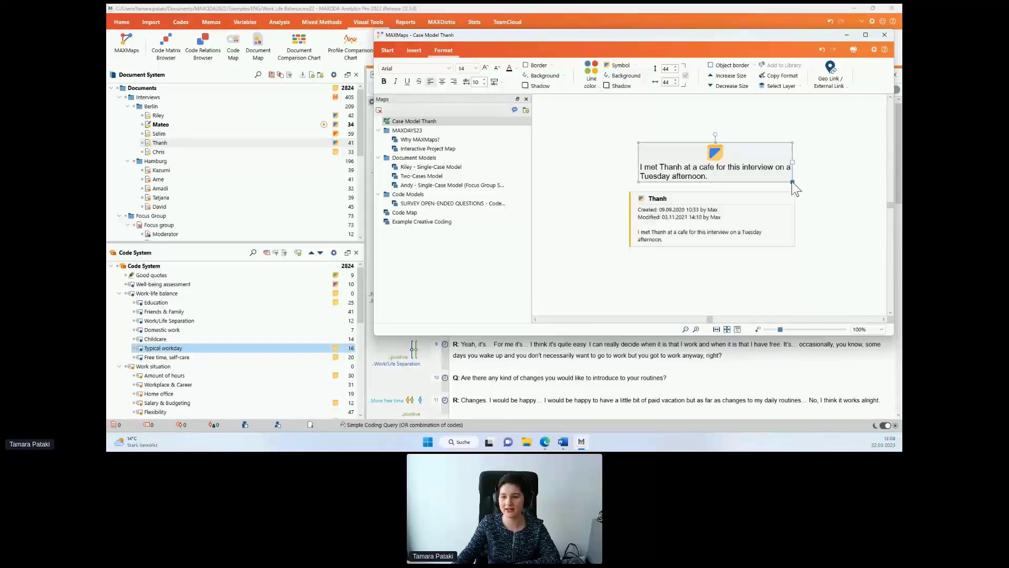
pyautogui.moveTo(792, 182); pyautogui.dragTo(787, 171)
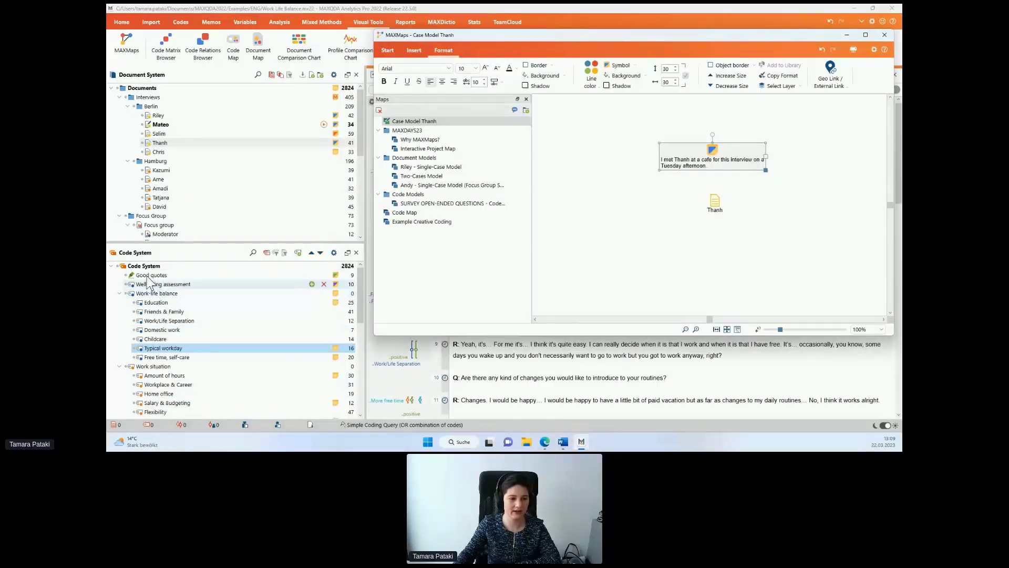
# Add the Good quotes code beside the interview document on the map and import all codes of that document
pyautogui.moveTo(151, 275); pyautogui.dragTo(578, 186)
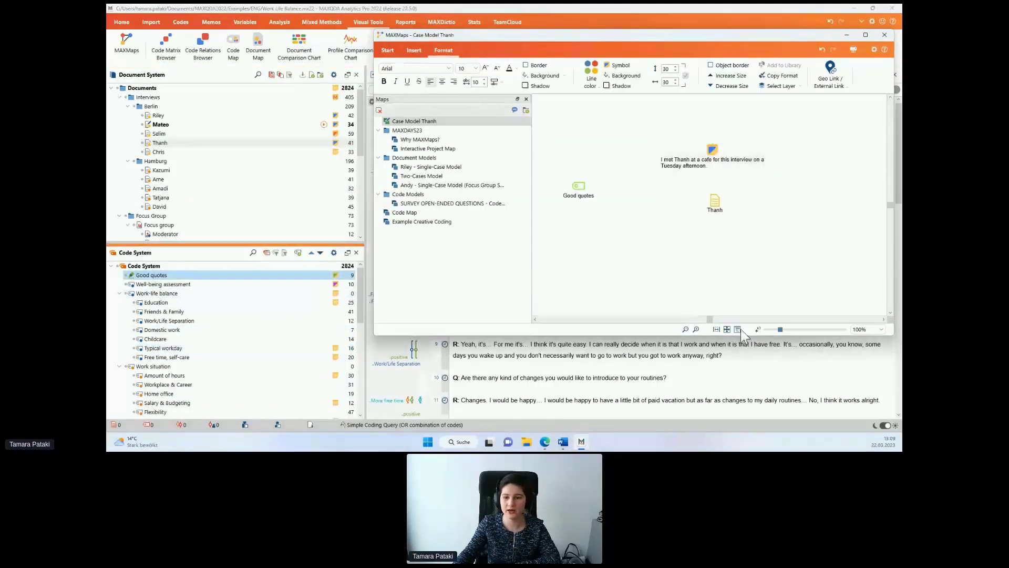
pyautogui.rightClick(717, 208)
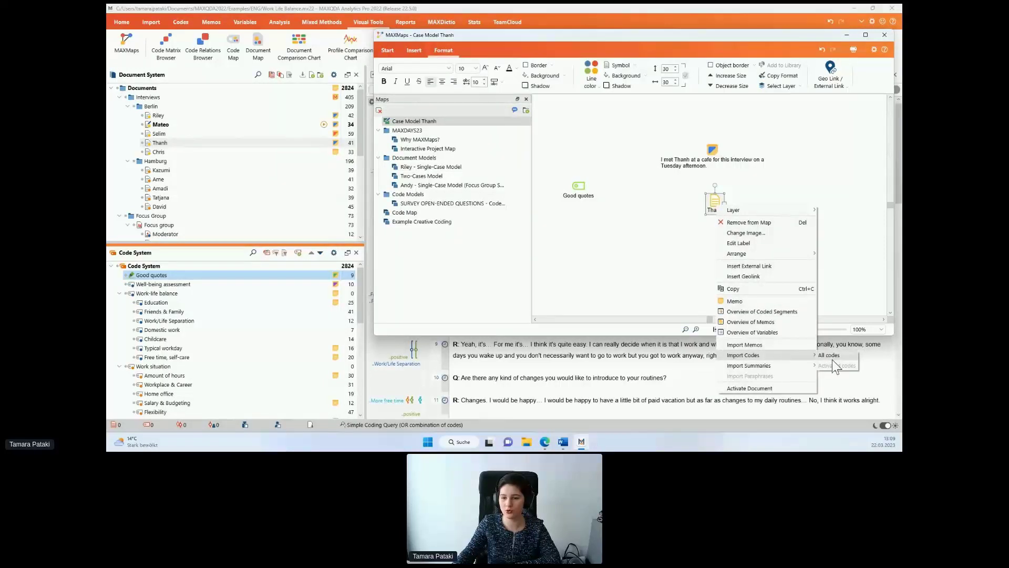
pyautogui.click(830, 357)
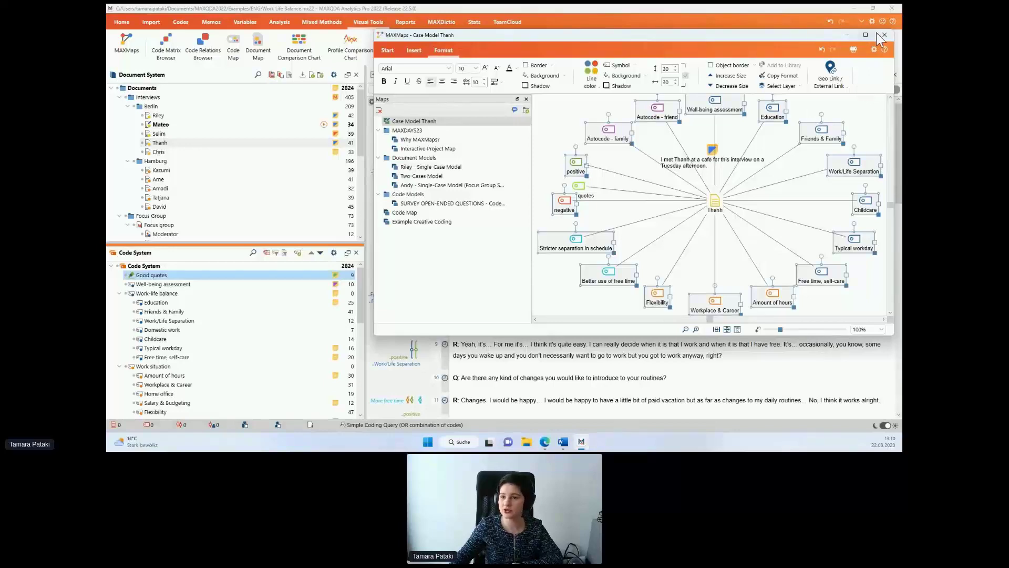
# Maximize the map window and align the imported codes in a bottom semicircle below the interview document
pyautogui.moveTo(868, 34)
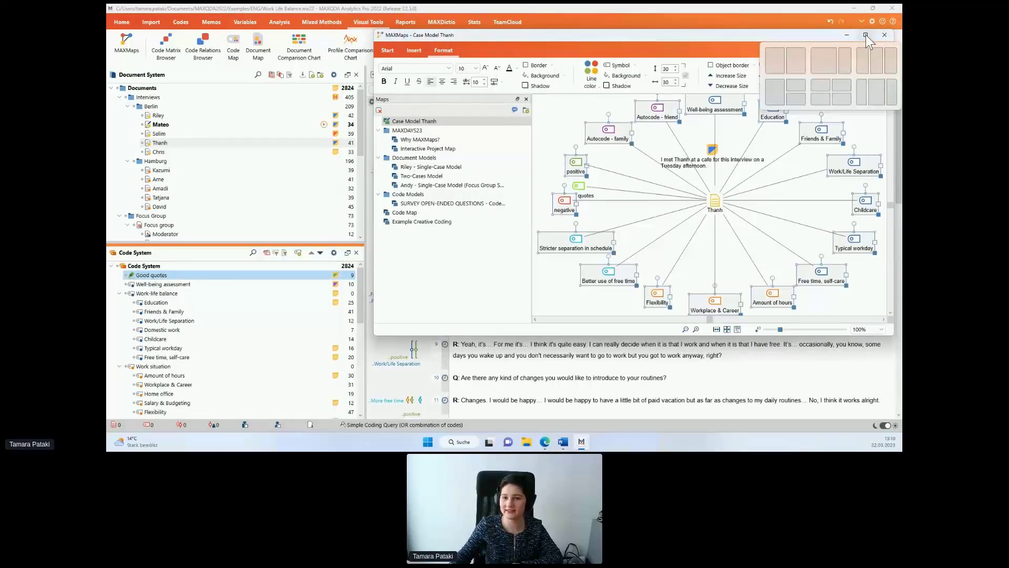
pyautogui.click(866, 36)
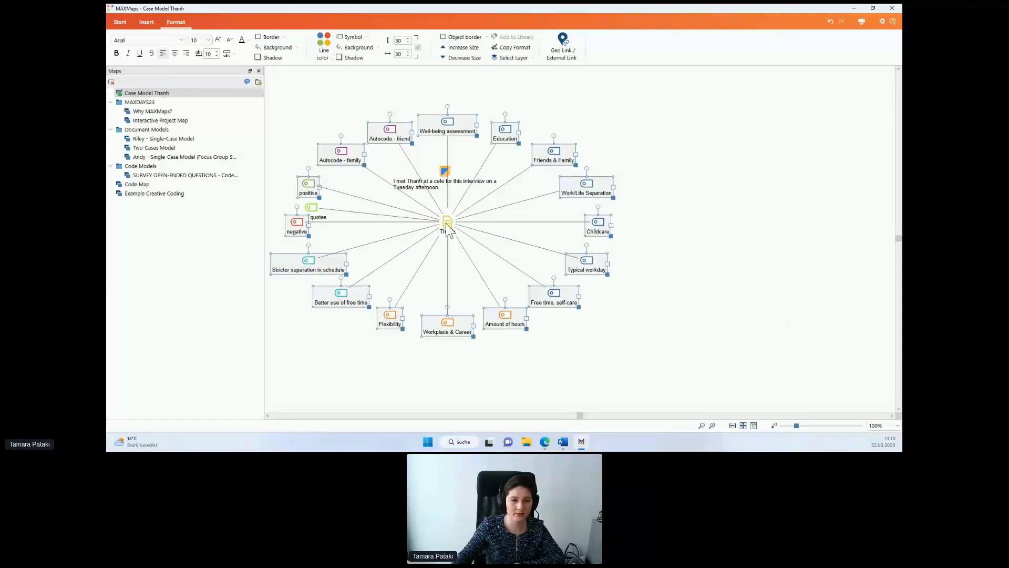
pyautogui.moveTo(446, 223); pyautogui.dragTo(451, 228)
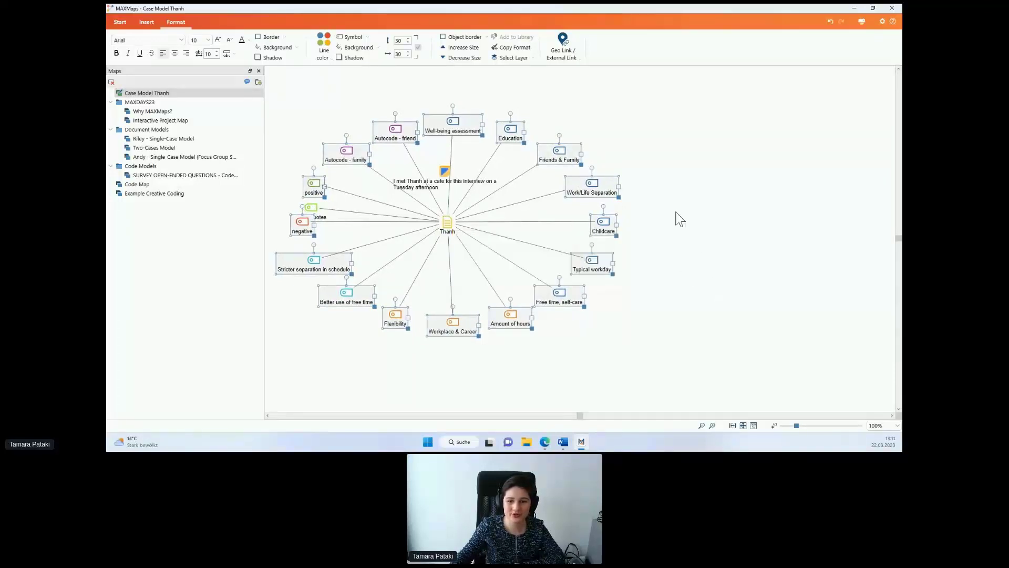
pyautogui.rightClick(609, 183)
pyautogui.moveTo(680, 209)
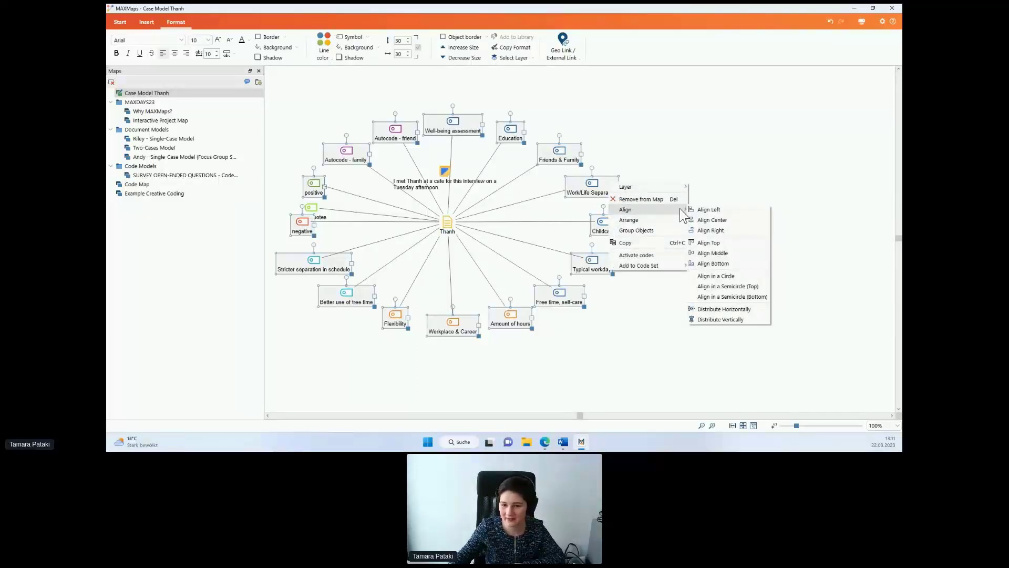
pyautogui.click(747, 296)
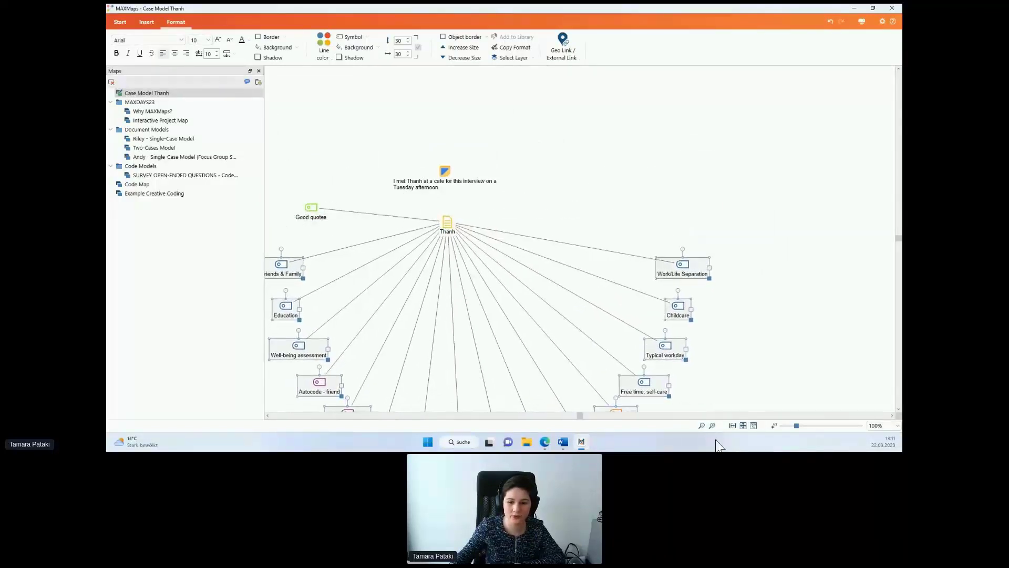
pyautogui.moveTo(576, 413); pyautogui.dragTo(572, 413)
pyautogui.scroll(-1, 751, 137)
pyautogui.scroll(-2, 750, 137)
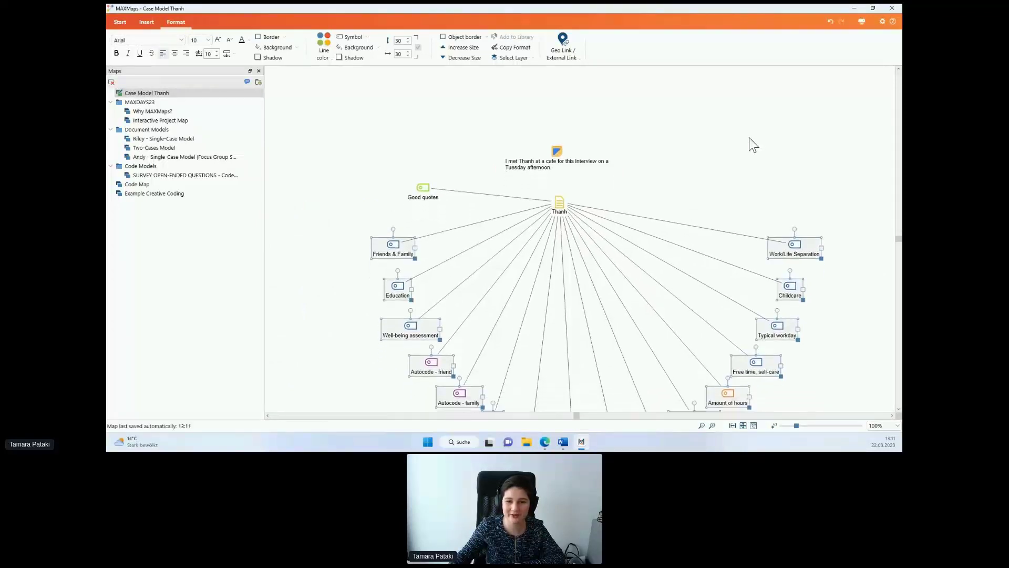
pyautogui.click(746, 137)
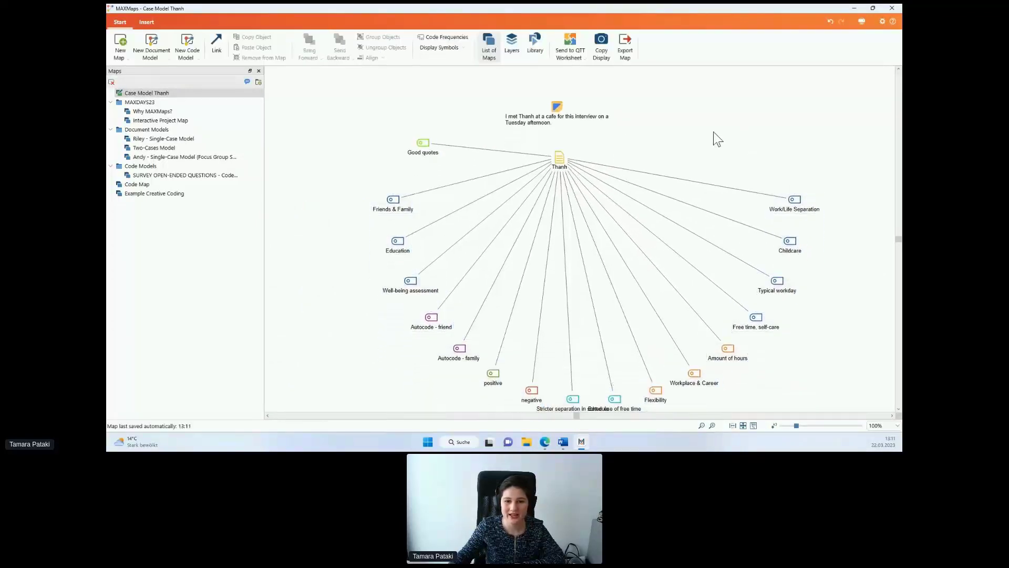
pyautogui.scroll(-1, 619, 135)
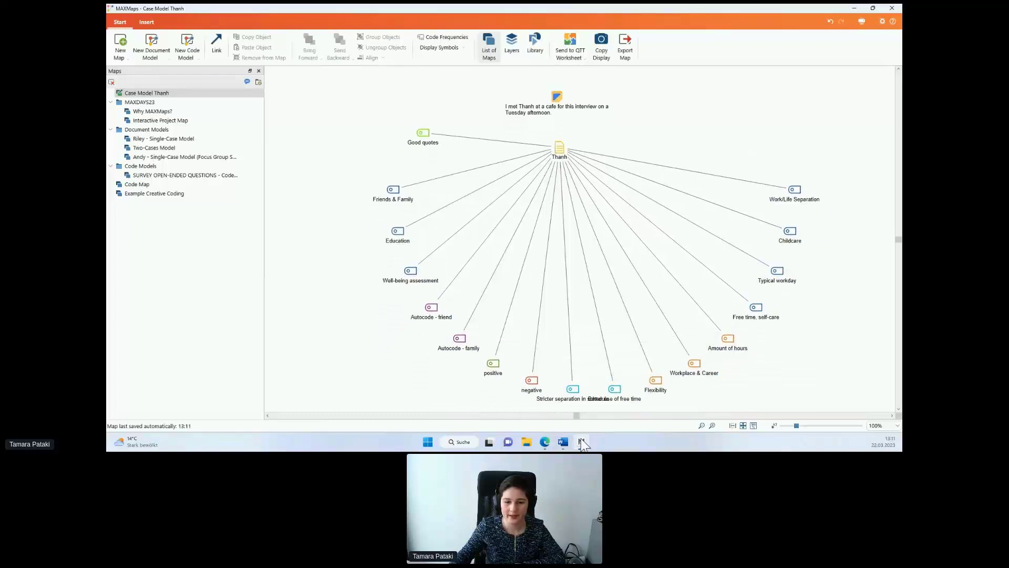
# Shift the Stricter separation in schedule and negative codes slightly away from their neighbours and nudge the memo upward
pyautogui.click(571, 393)
pyautogui.moveTo(570, 393); pyautogui.dragTo(519, 387)
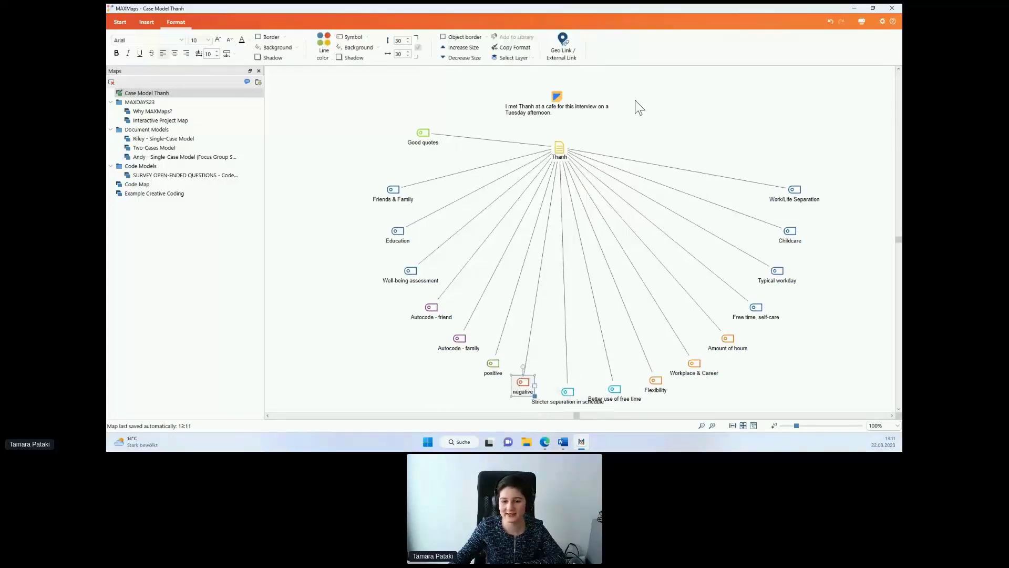
pyautogui.moveTo(559, 96); pyautogui.dragTo(563, 93)
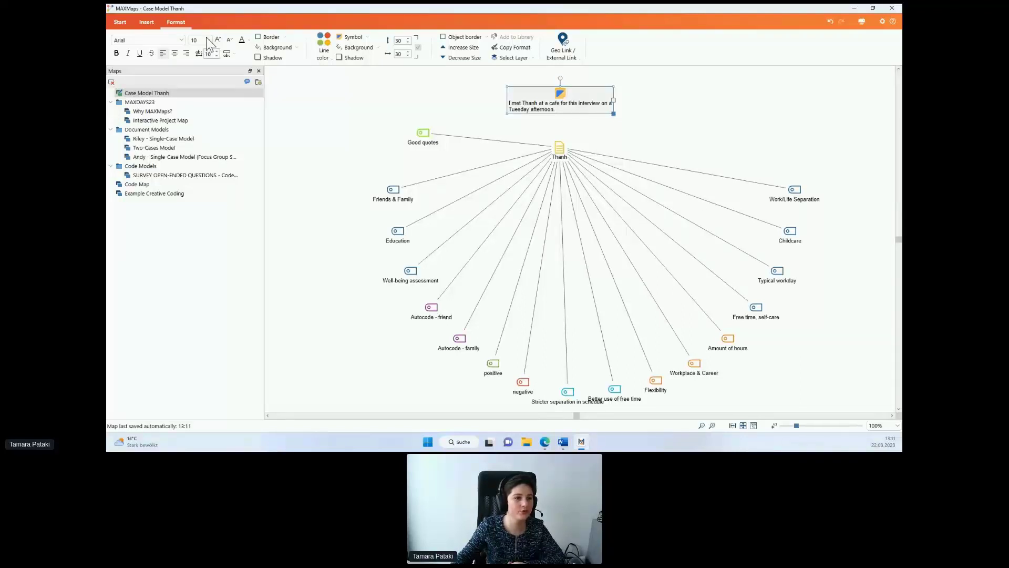
# Draw a rounded rectangle over the Work/Life Separation, Childcare, Typical workday and Free time, self-care codes
pyautogui.click(148, 21)
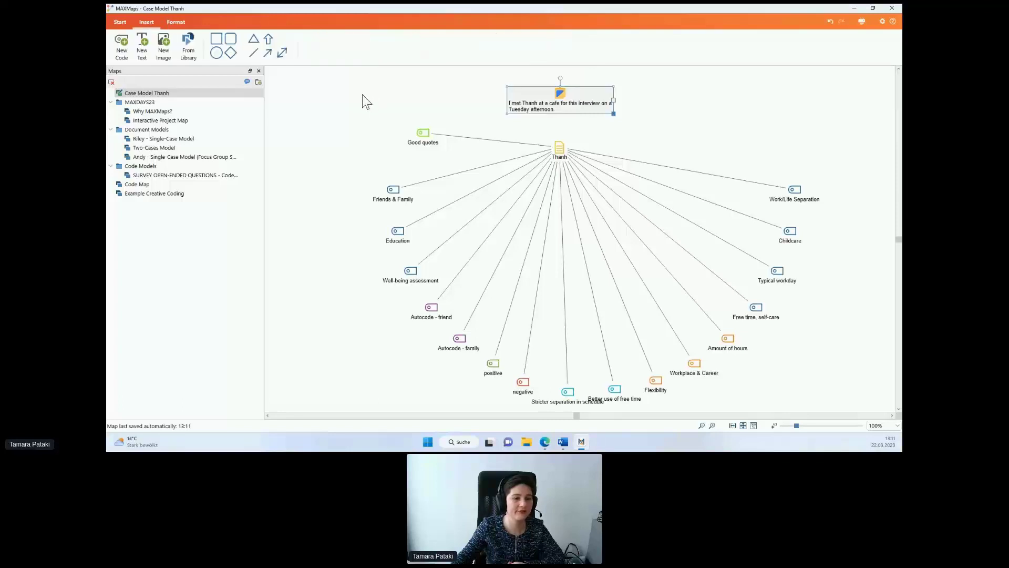
pyautogui.click(231, 40)
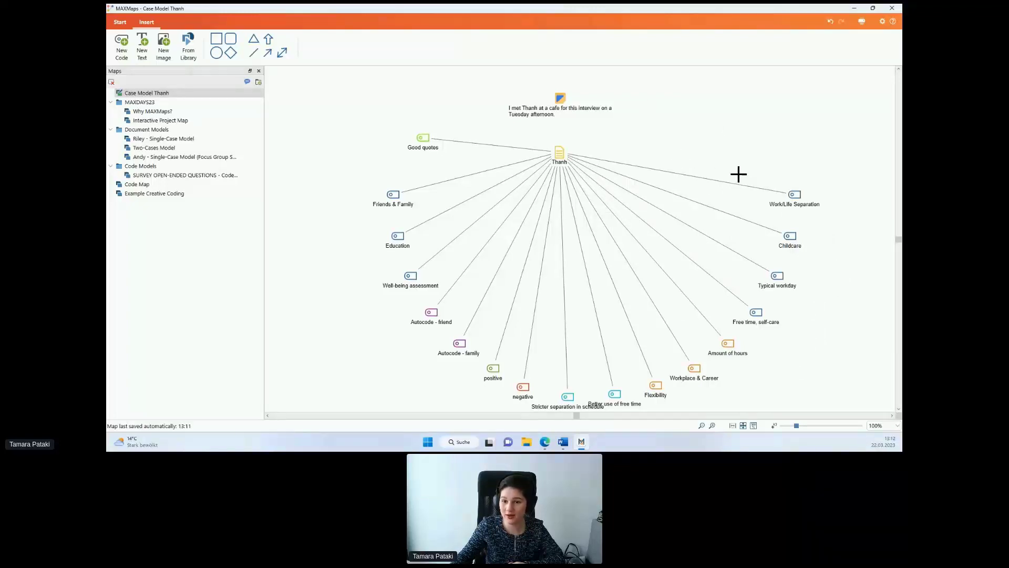
pyautogui.moveTo(722, 168); pyautogui.dragTo(852, 332)
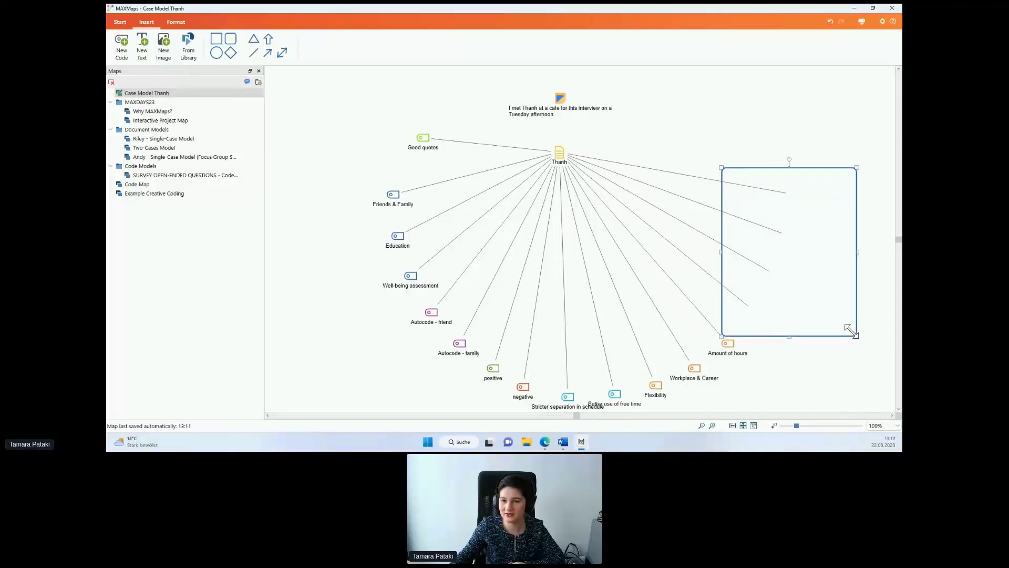
# Send the rounded rectangle to the back, then narrow and reposition it to frame the four codes
pyautogui.rightClick(825, 213)
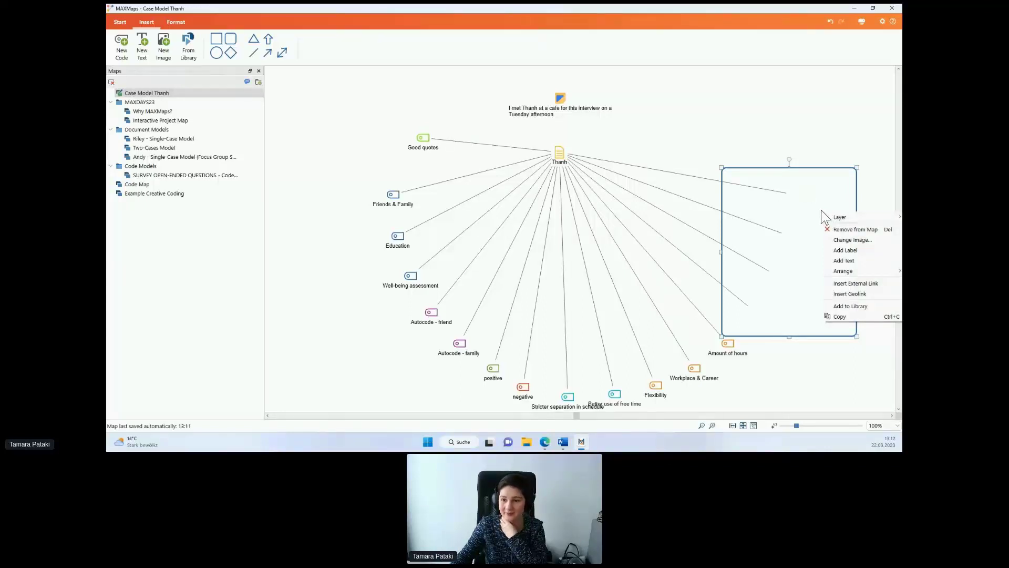
pyautogui.moveTo(843, 274)
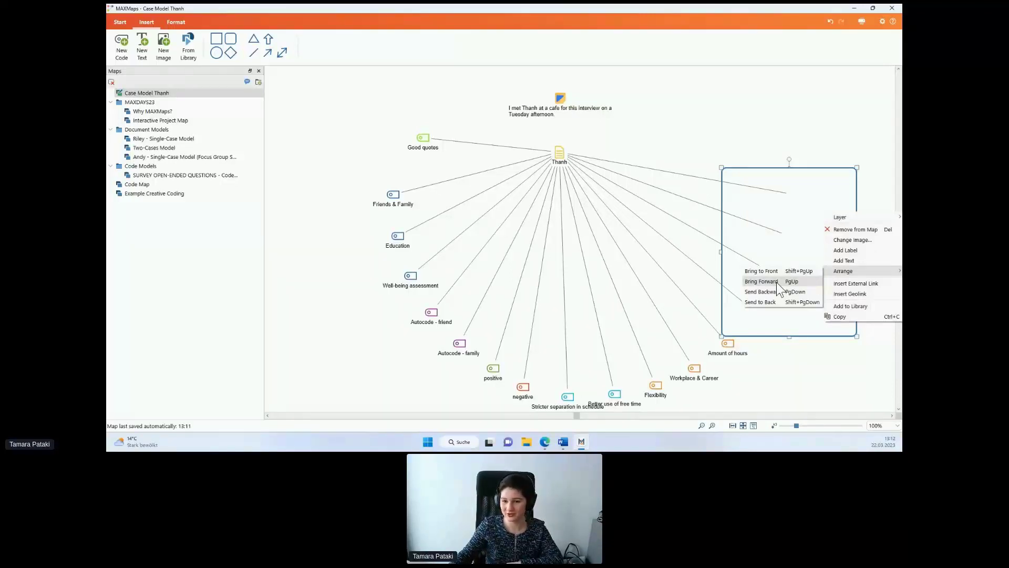
pyautogui.click(771, 302)
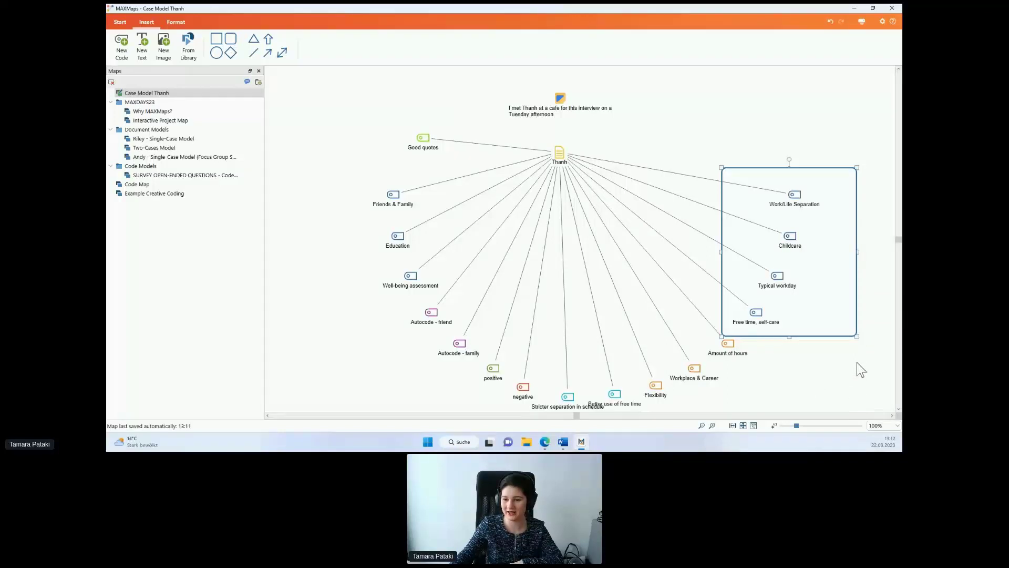
pyautogui.moveTo(857, 336)
pyautogui.mouseDown()
pyautogui.moveTo(843, 329)
pyautogui.moveTo(841, 338)
pyautogui.mouseUp()
pyautogui.moveTo(815, 278); pyautogui.dragTo(818, 265)
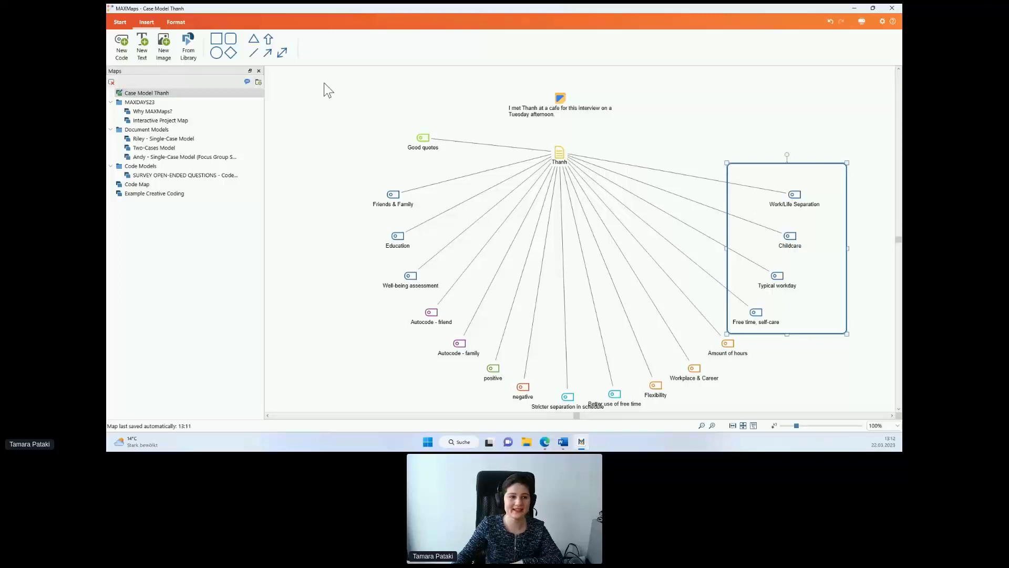
# Add the text Home-Life and place it as a heading inside the upper edge of the rounded rectangle
pyautogui.click(142, 44)
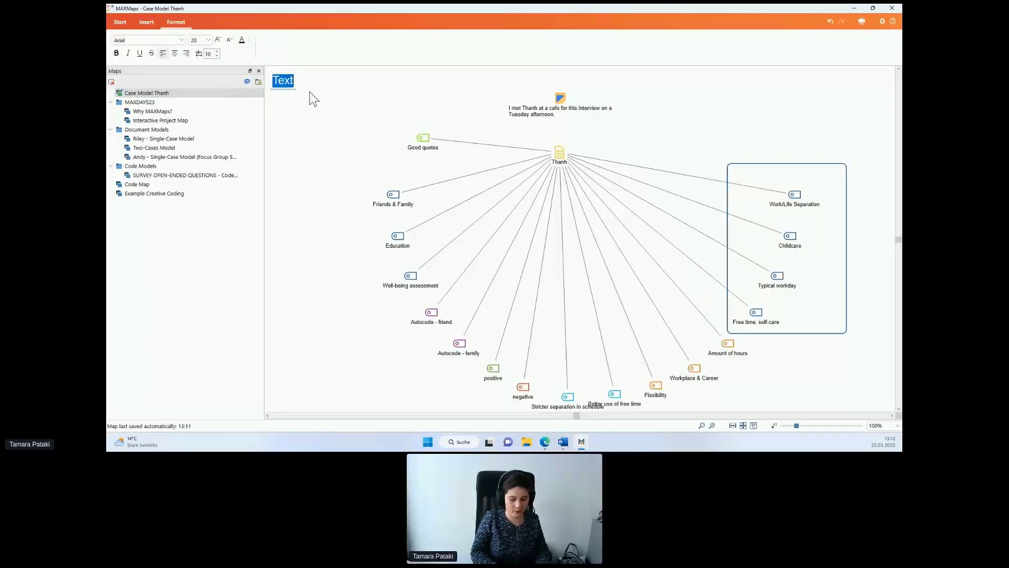
pyautogui.write('Home')
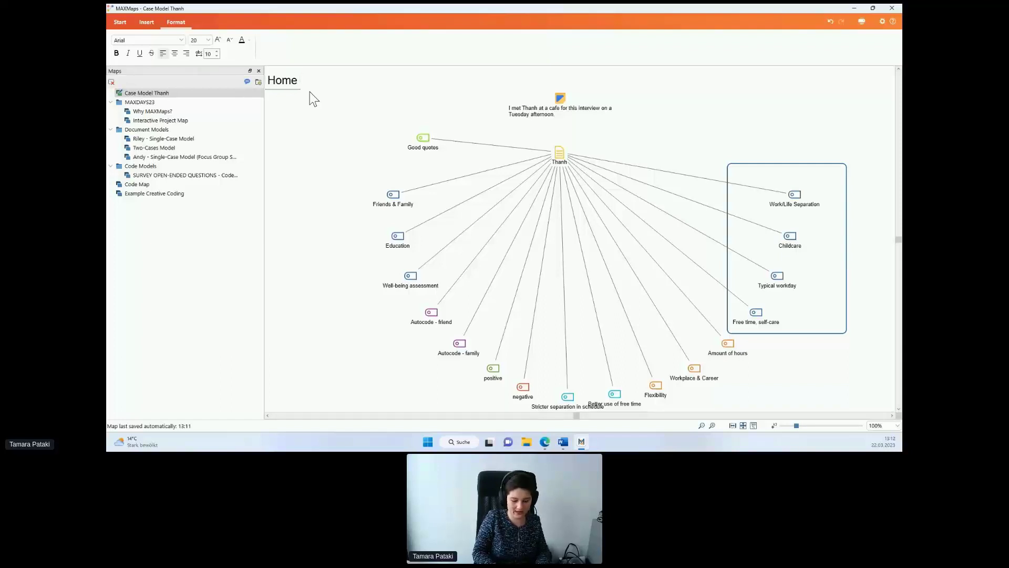
pyautogui.write('-Life+')
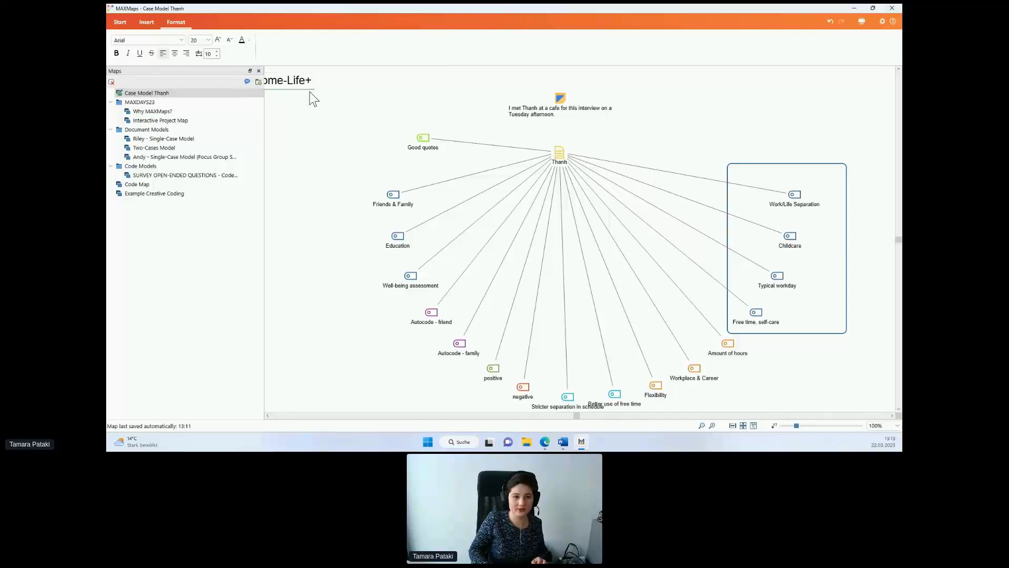
pyautogui.click(310, 92)
pyautogui.moveTo(300, 81); pyautogui.dragTo(811, 172)
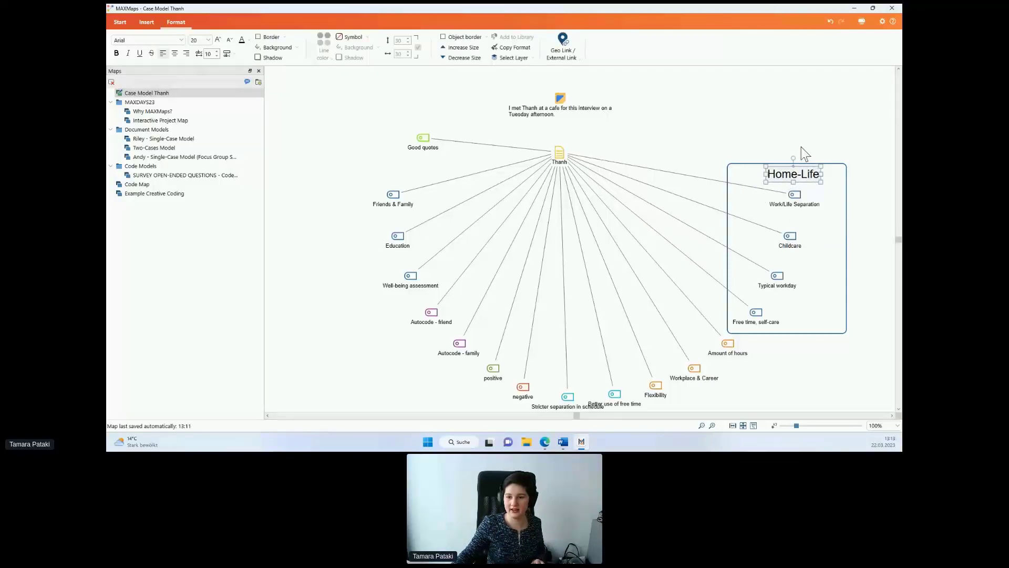
pyautogui.click(821, 339)
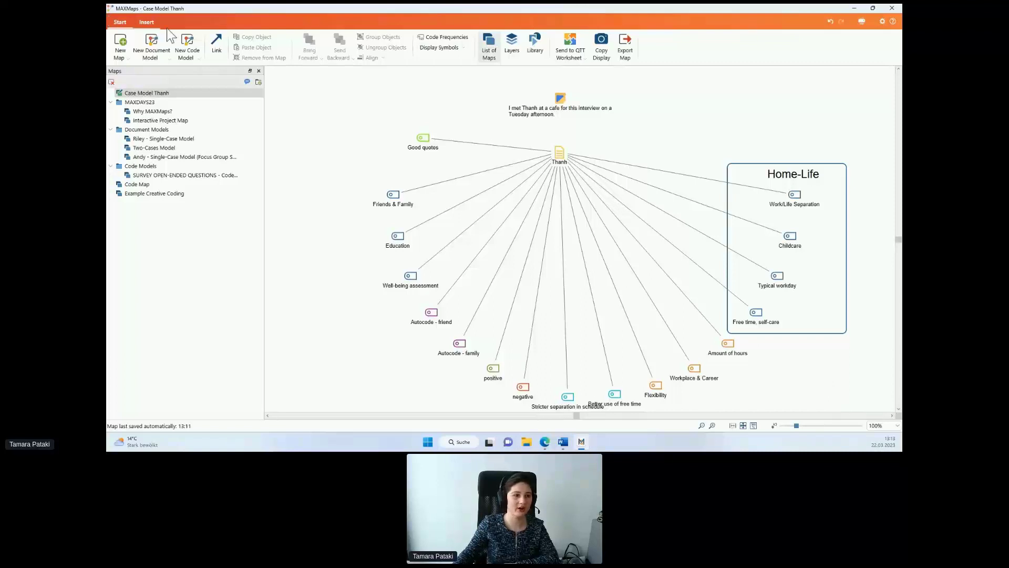
# Link the memo to the interview document with a connecting line and move the memo slightly upward
pyautogui.click(152, 23)
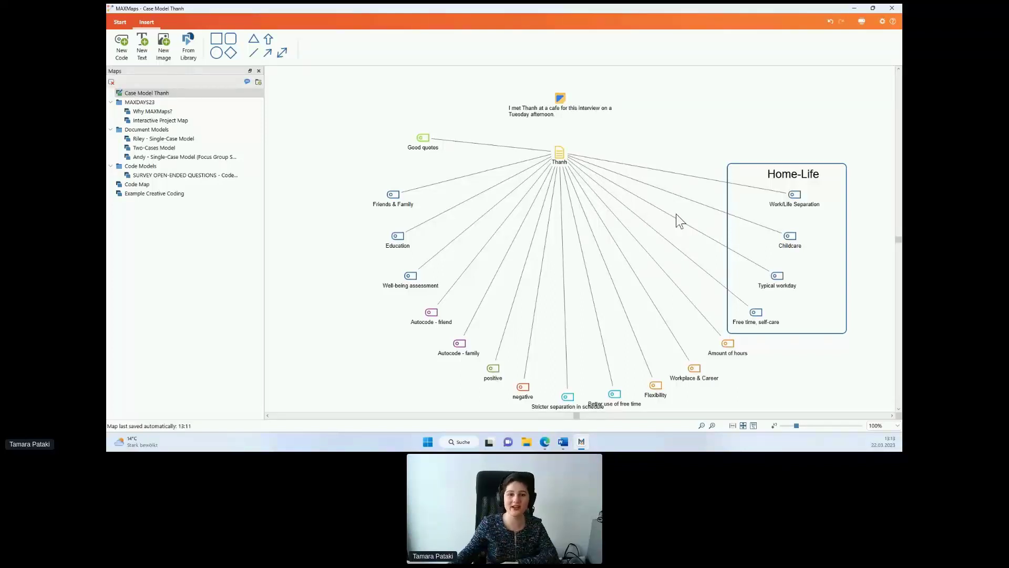
pyautogui.click(123, 21)
pyautogui.click(216, 47)
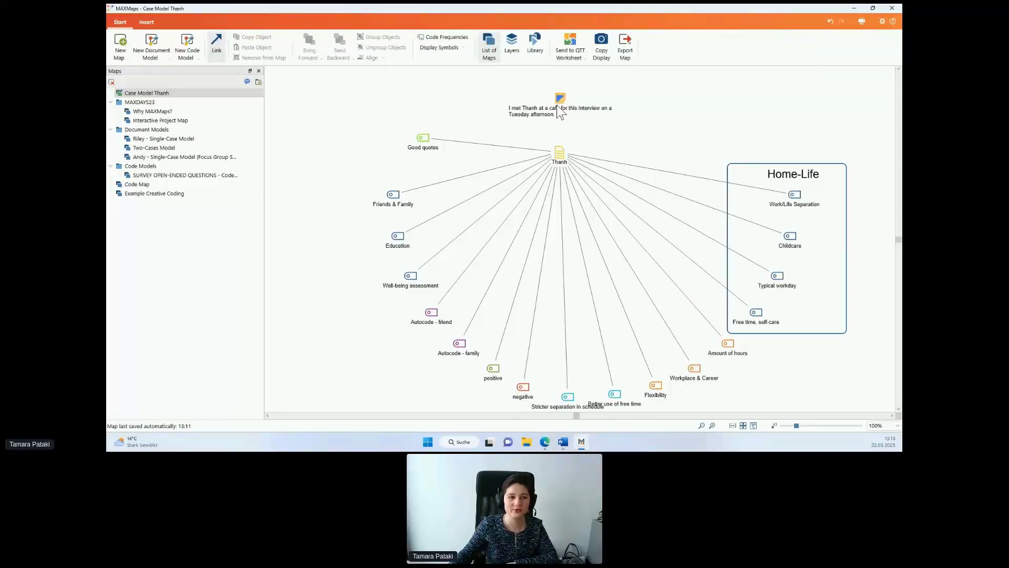
pyautogui.moveTo(557, 105); pyautogui.dragTo(565, 160)
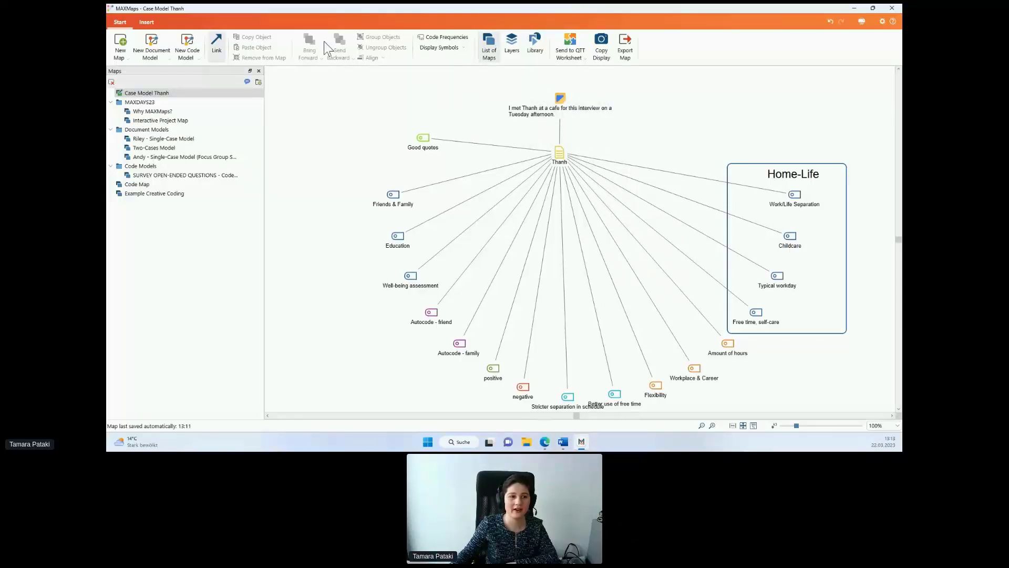
pyautogui.click(216, 47)
pyautogui.moveTo(562, 100)
pyautogui.mouseDown()
pyautogui.moveTo(473, 105)
pyautogui.moveTo(672, 113)
pyautogui.moveTo(534, 100)
pyautogui.moveTo(576, 83)
pyautogui.moveTo(549, 86)
pyautogui.moveTo(558, 91)
pyautogui.mouseUp()
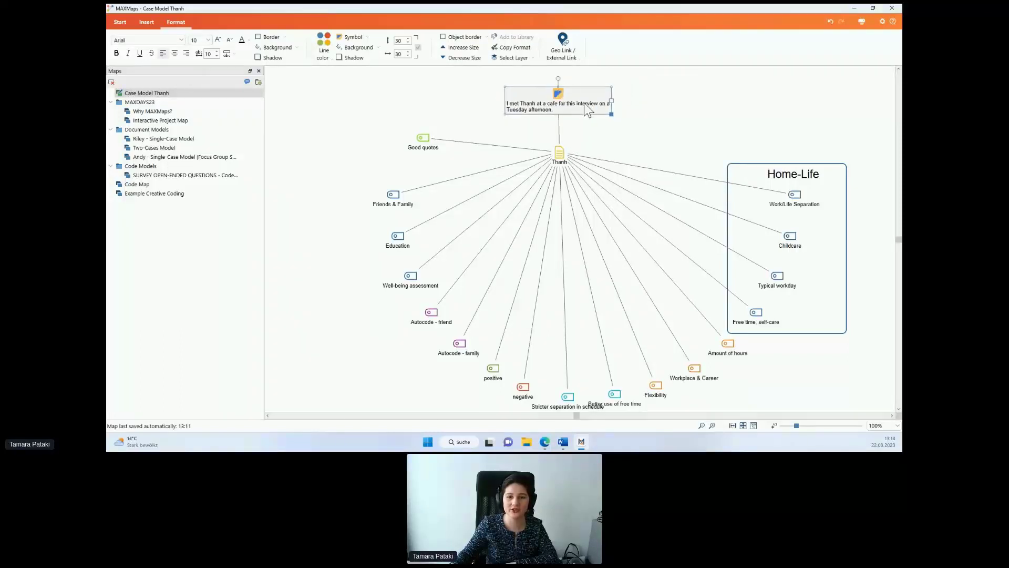
pyautogui.click(604, 135)
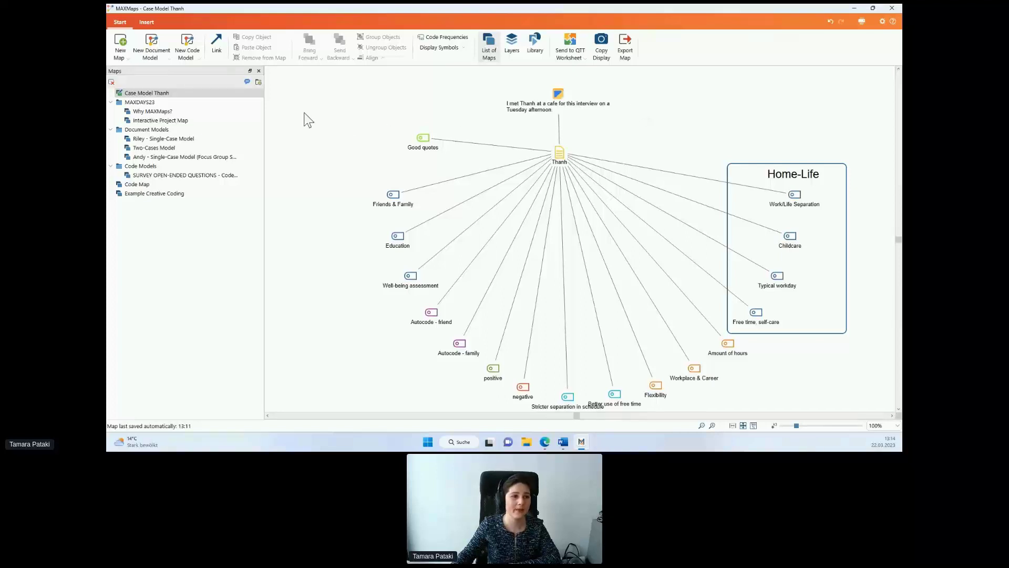
# Insert the image Mais home office.jpg, enlarge it to about 411 by 230 and place it above the Home-Life box
pyautogui.click(150, 22)
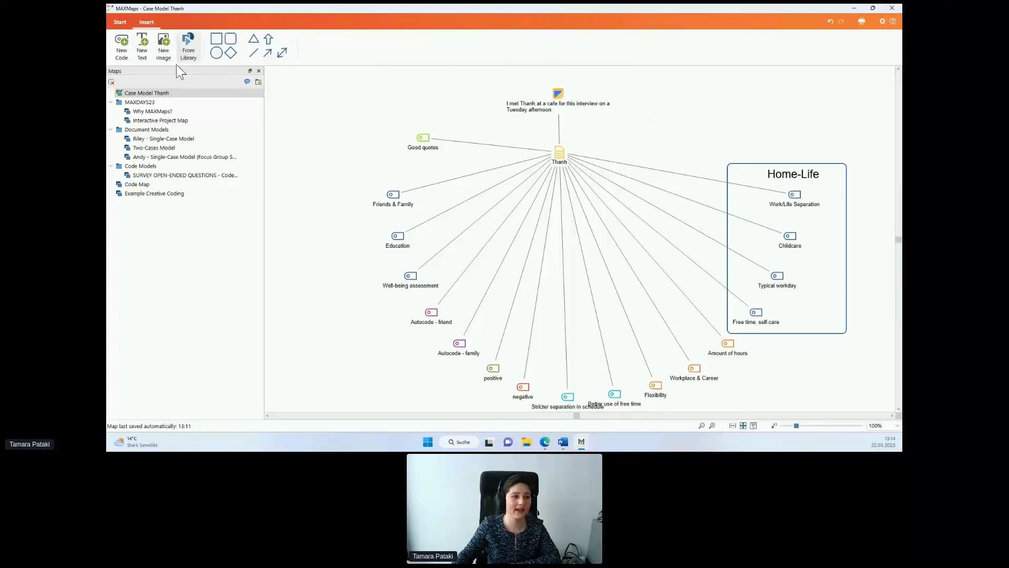
pyautogui.click(164, 48)
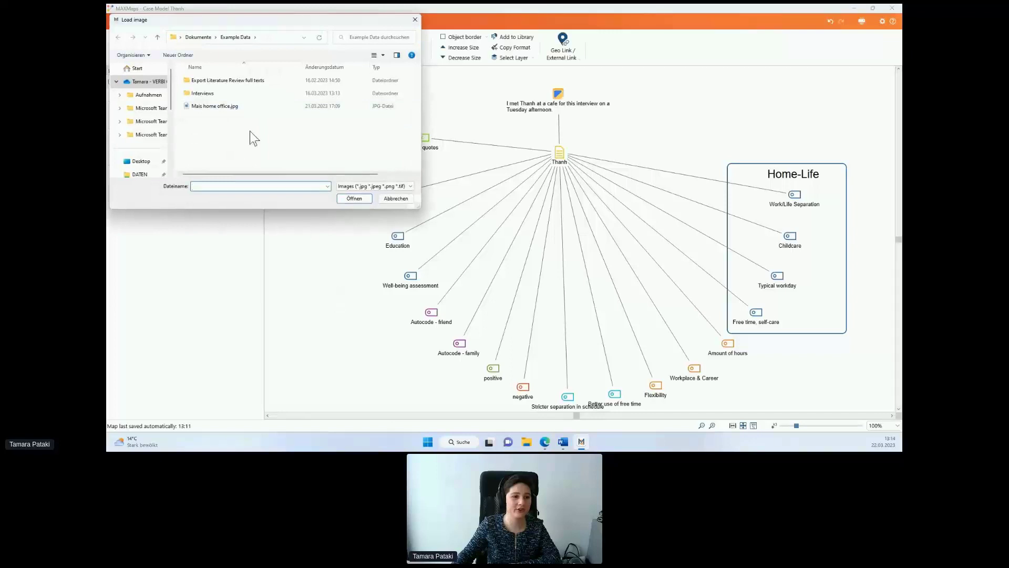
pyautogui.click(222, 106)
pyautogui.click(354, 198)
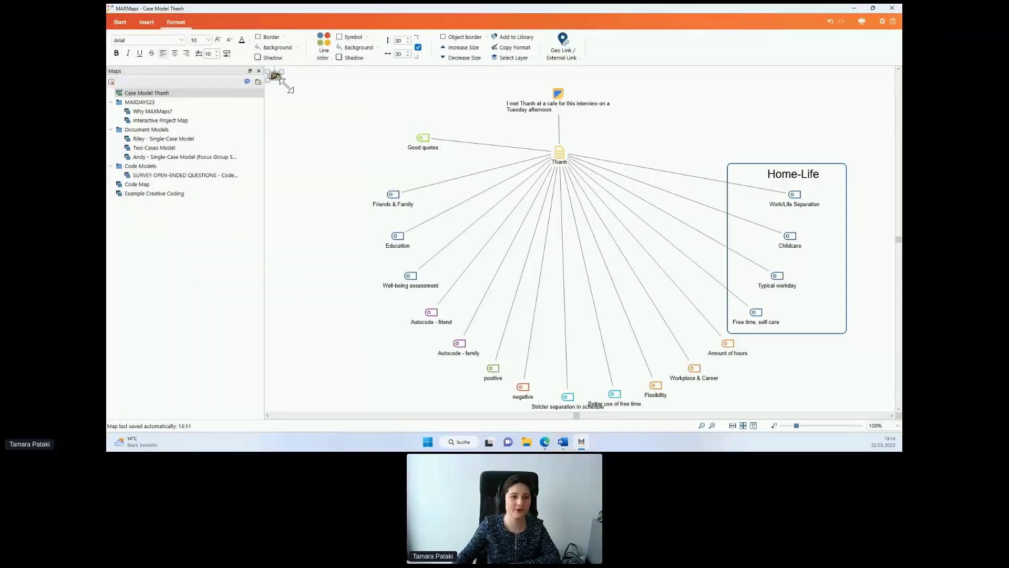
pyautogui.moveTo(283, 81); pyautogui.dragTo(747, 133)
pyautogui.scroll(1, 629, 198)
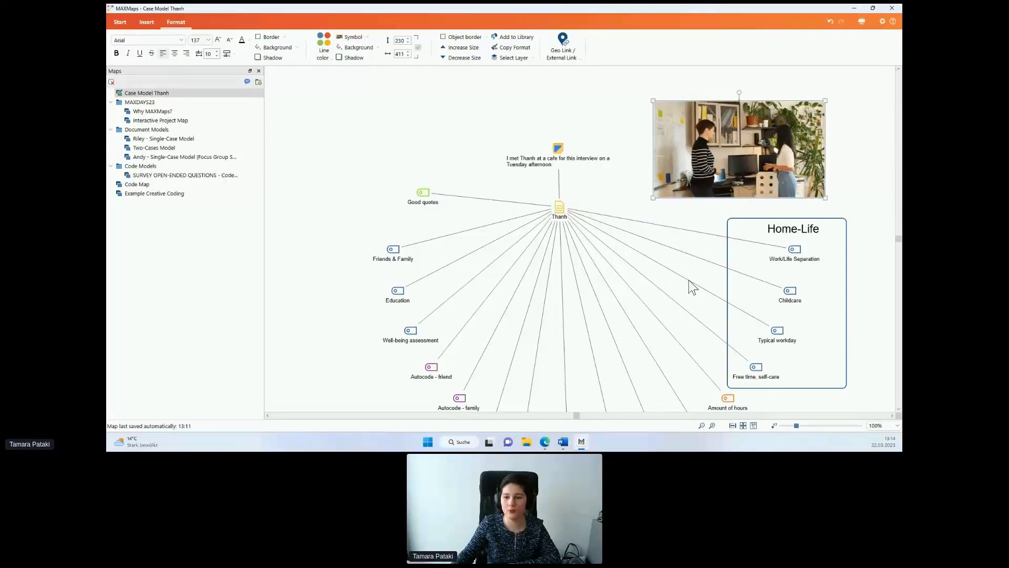
pyautogui.scroll(-2, 686, 279)
pyautogui.scroll(1, 686, 279)
pyautogui.scroll(2, 686, 279)
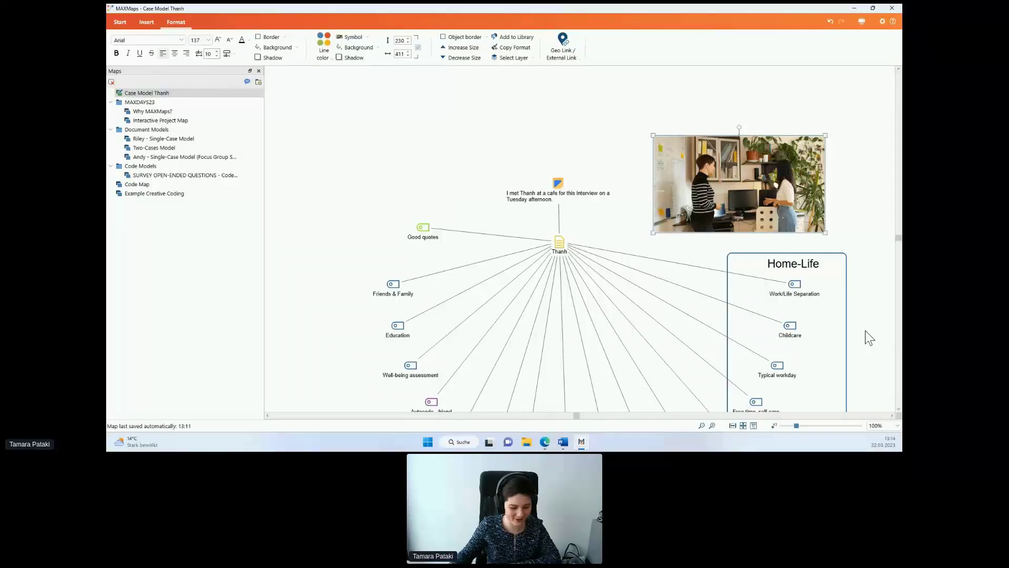
pyautogui.scroll(-1, 866, 332)
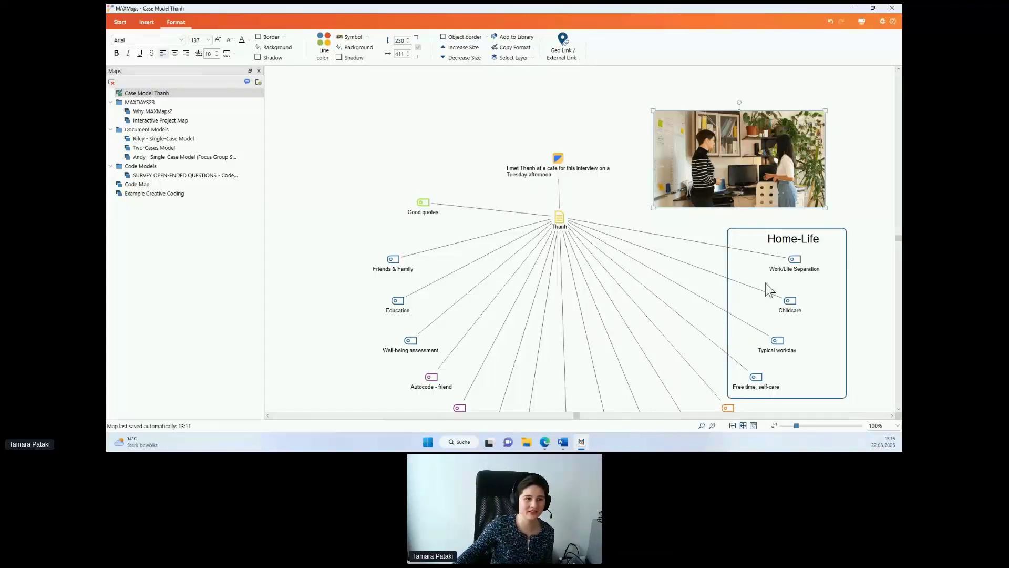
# Create a Two-Cases Model from the second and fourth interview documents of the Berlin group, keeping the proposed model options
pyautogui.click(121, 22)
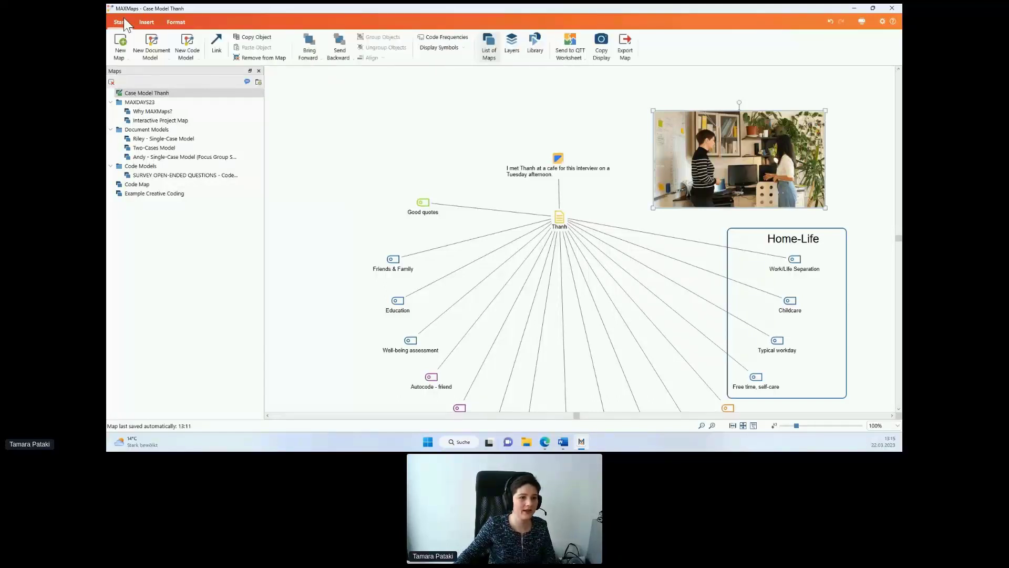
pyautogui.click(169, 62)
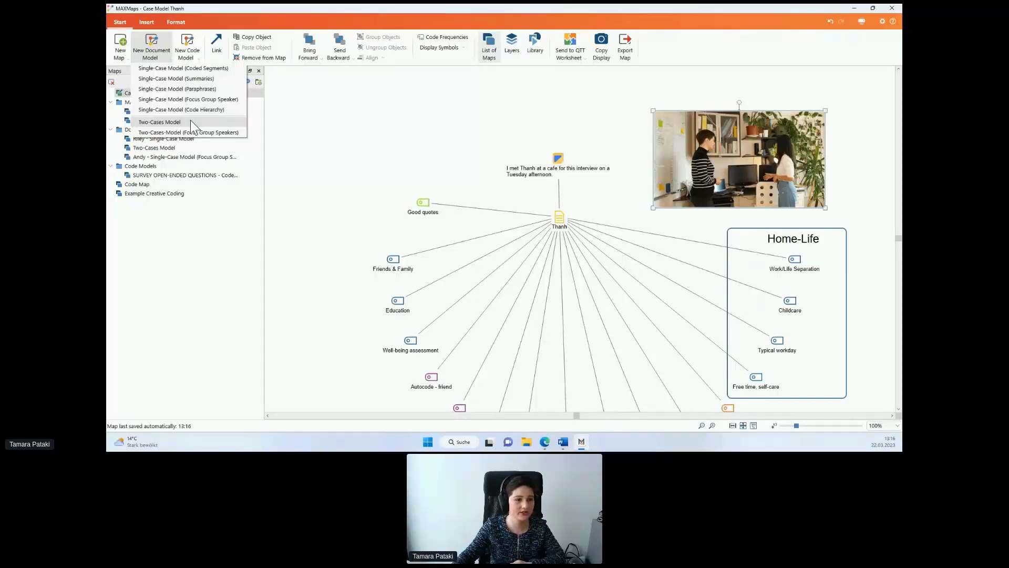
pyautogui.click(167, 123)
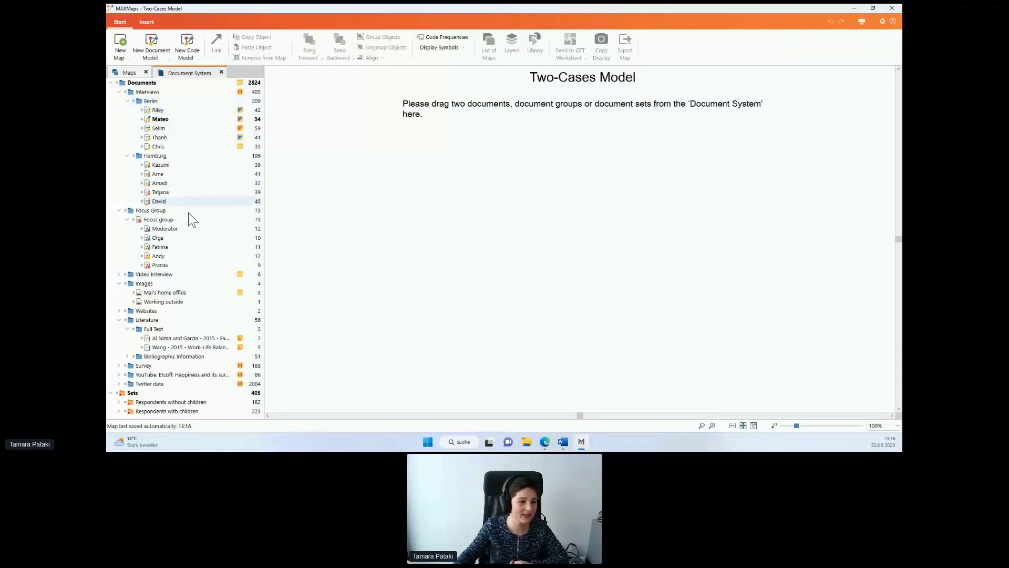
pyautogui.click(154, 120)
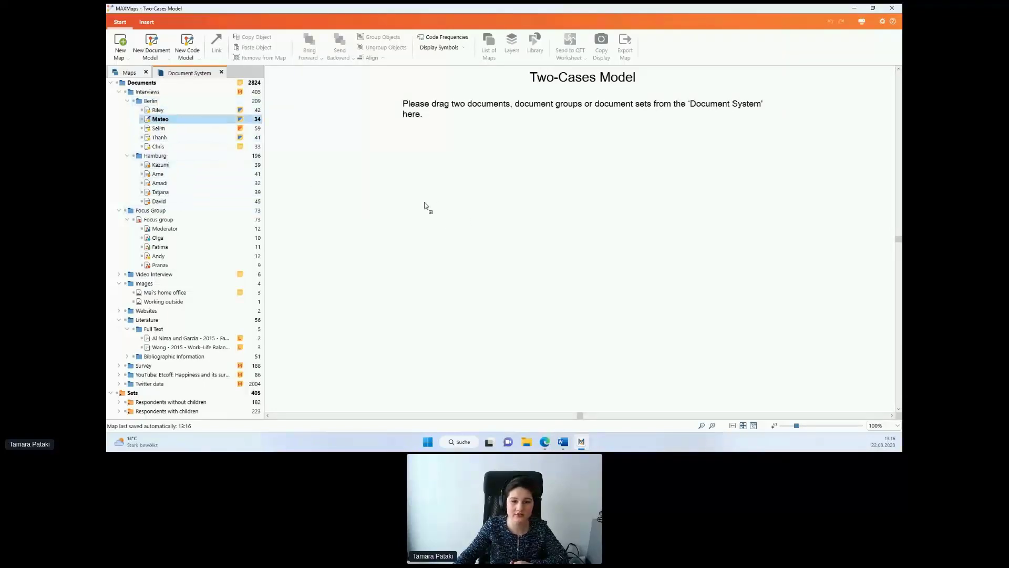
pyautogui.moveTo(445, 221); pyautogui.dragTo(446, 222)
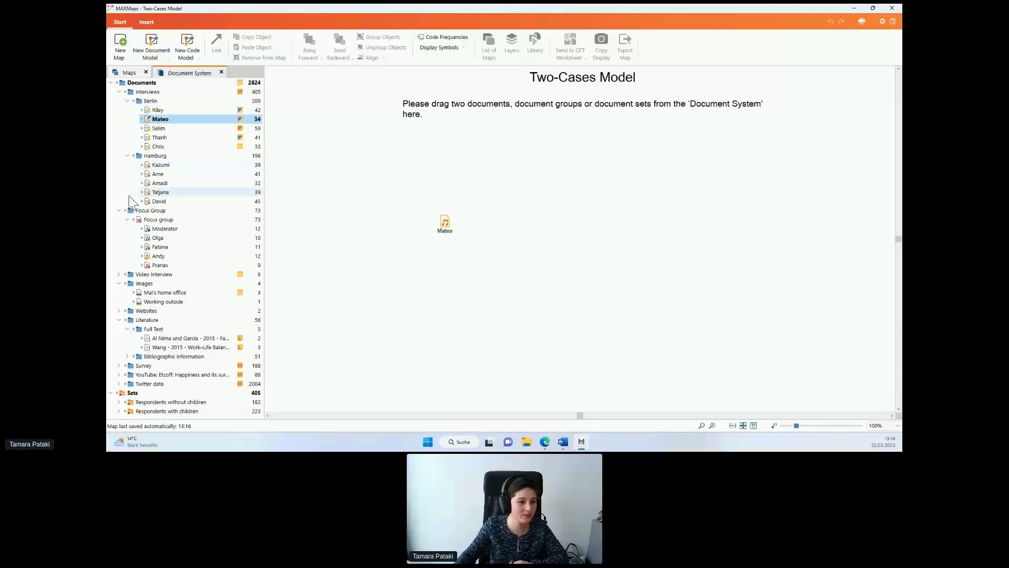
pyautogui.moveTo(157, 138); pyautogui.dragTo(627, 225)
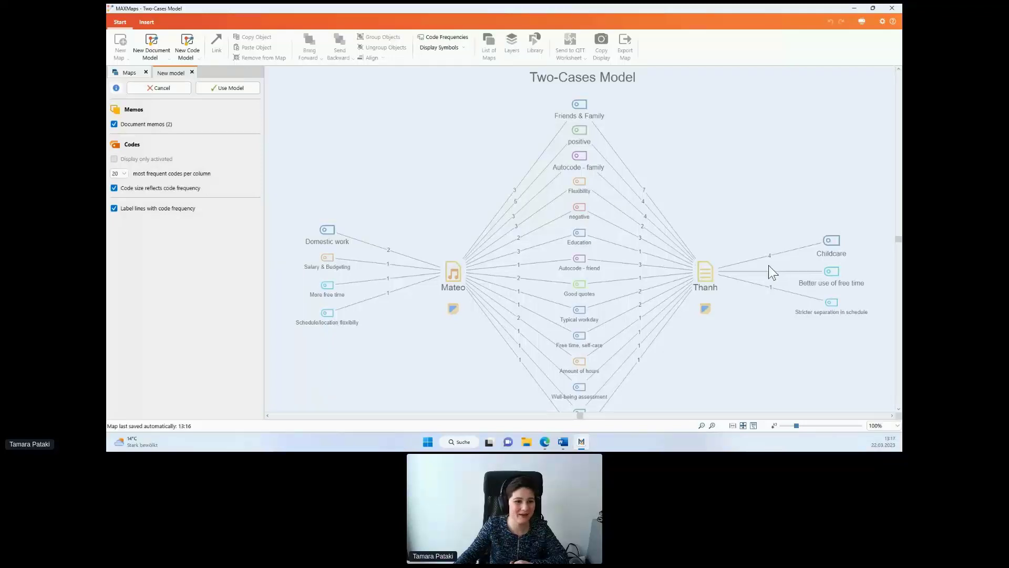
pyautogui.click(244, 87)
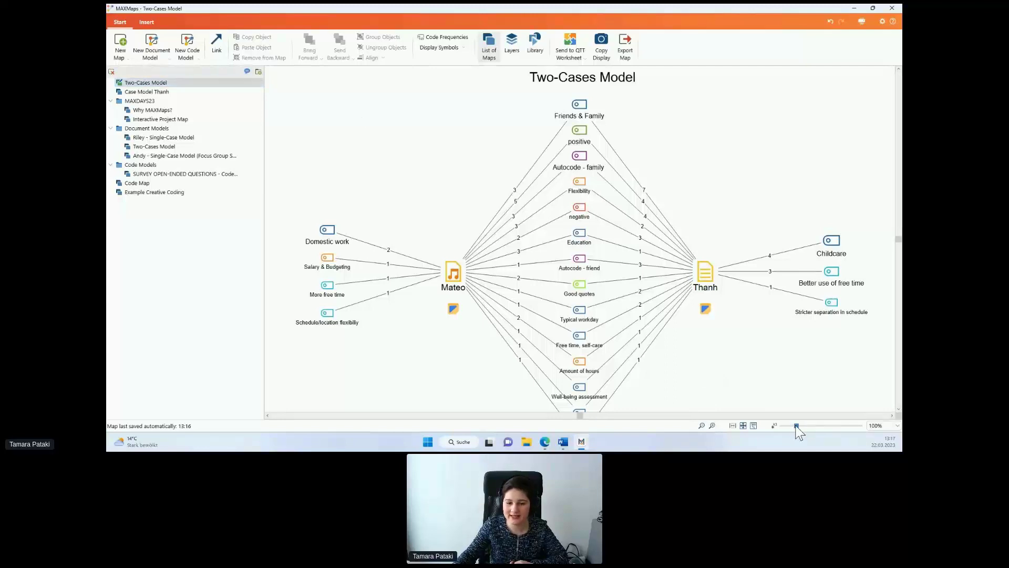
# Insert the memo text as a label for the memo of the audio interview and move the memo further below its document
pyautogui.moveTo(796, 425); pyautogui.dragTo(793, 425)
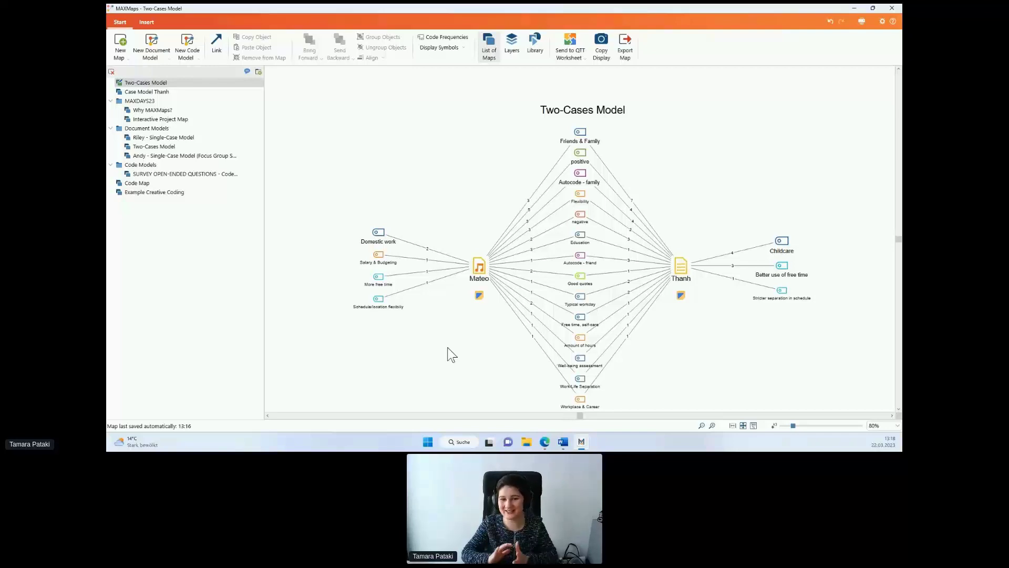
pyautogui.click(479, 294)
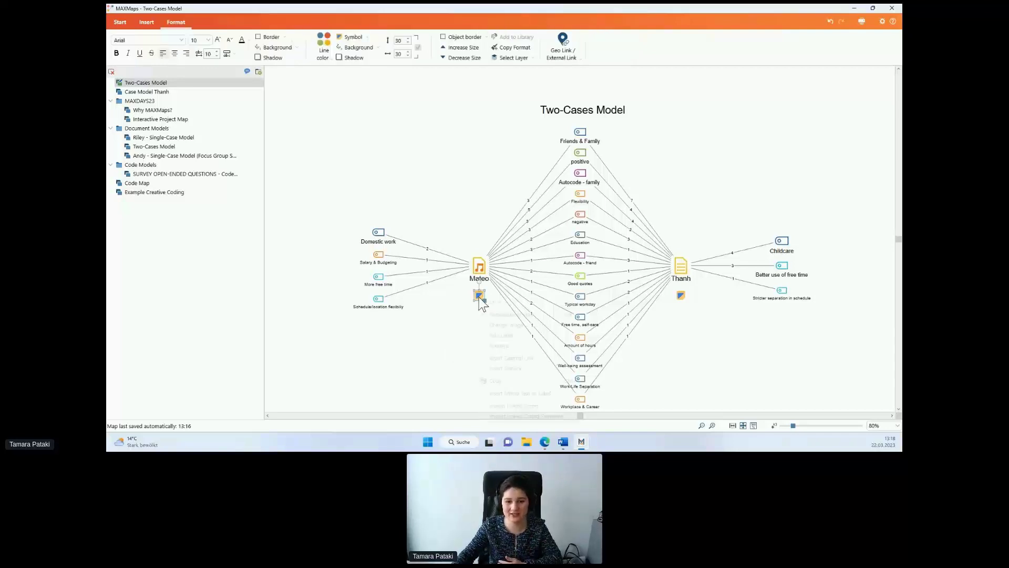
pyautogui.rightClick(479, 295)
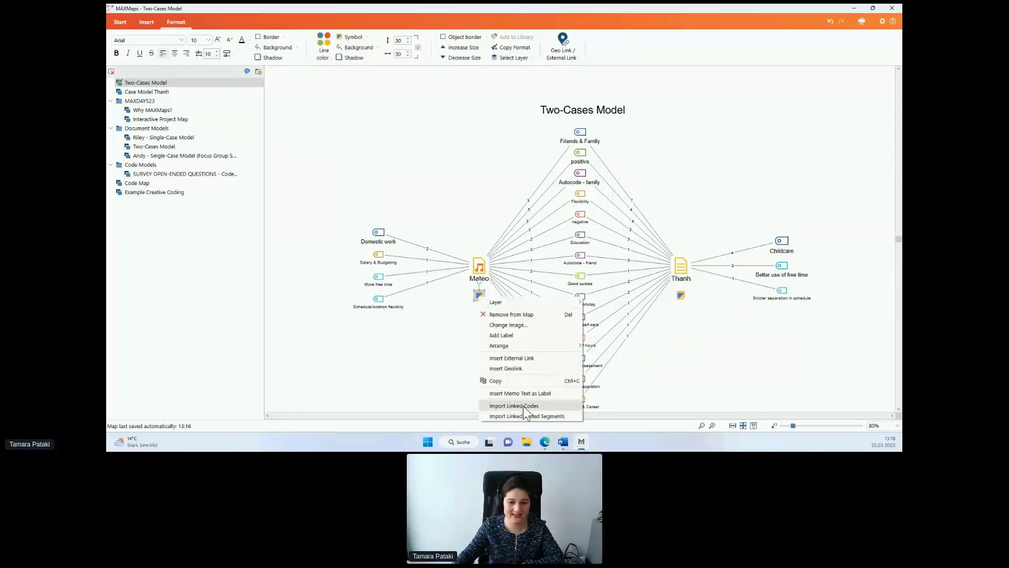
pyautogui.click(522, 393)
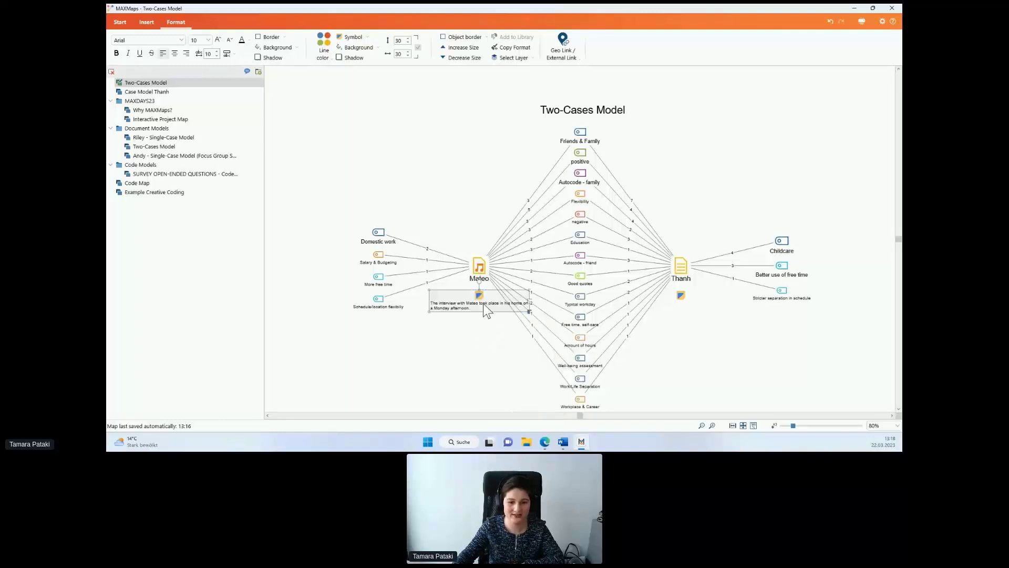
pyautogui.moveTo(484, 304); pyautogui.dragTo(478, 331)
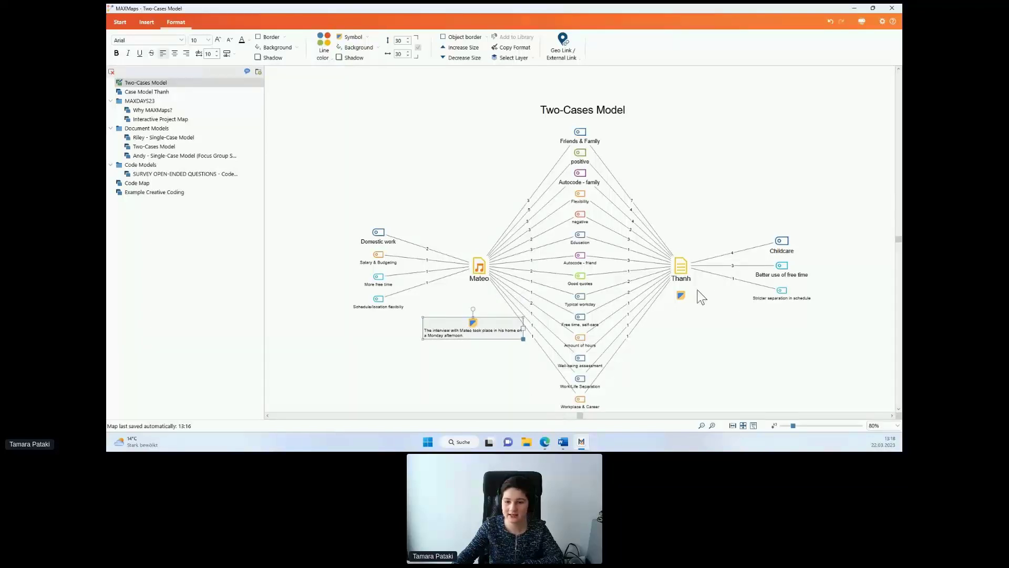
# Label the other interview's memo with its memo text and move it lower, level with the first memo
pyautogui.rightClick(681, 295)
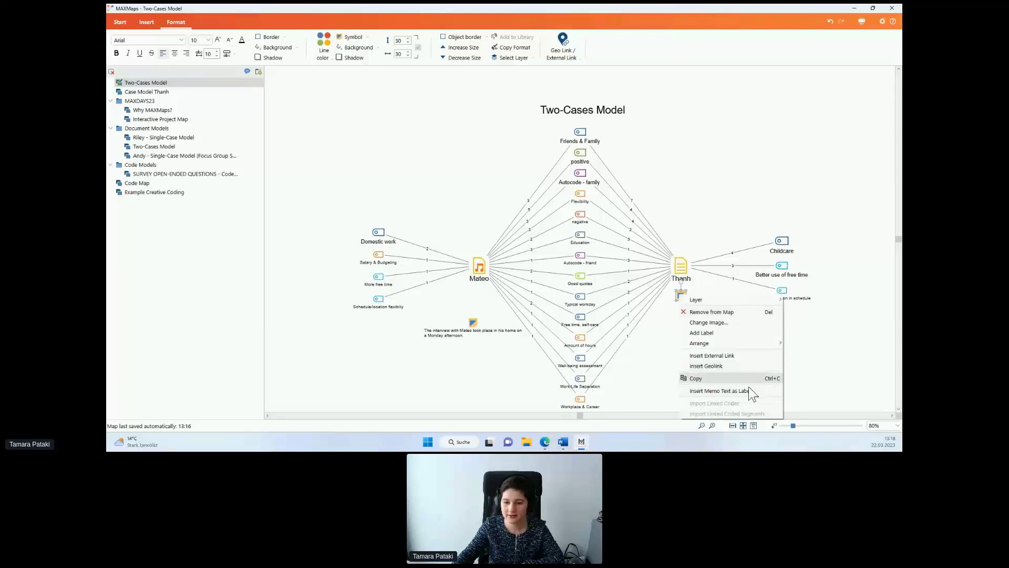
pyautogui.click(747, 391)
pyautogui.moveTo(707, 302); pyautogui.dragTo(712, 330)
pyautogui.click(714, 366)
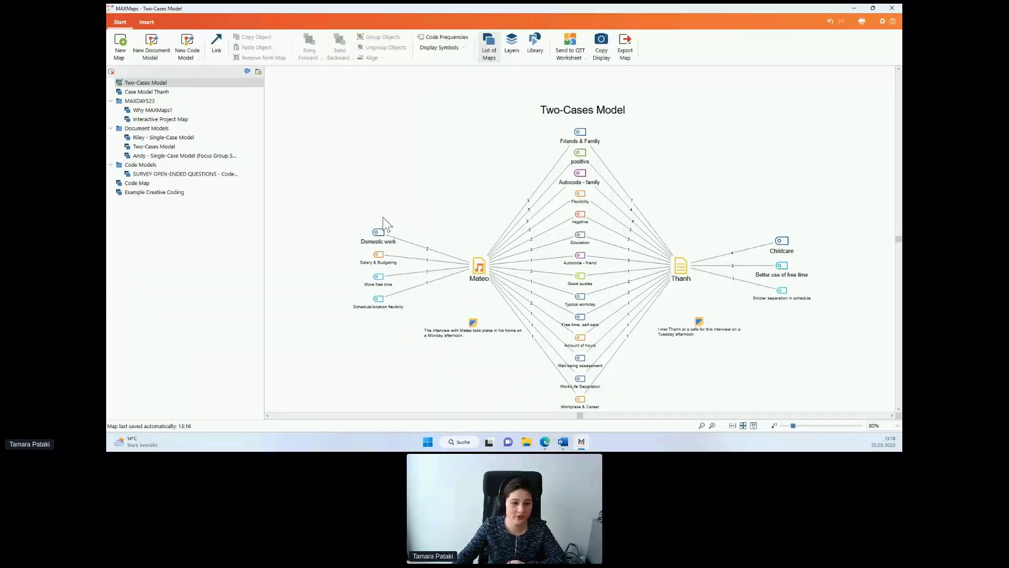
# View the overview of coded segments for the Domestic work code and close it again
pyautogui.rightClick(375, 237)
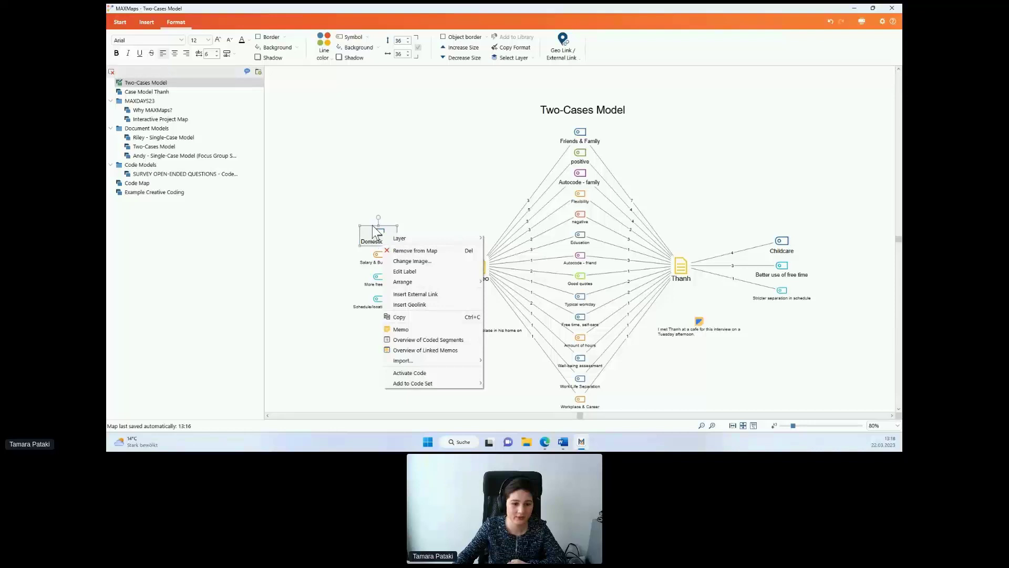
pyautogui.click(414, 340)
pyautogui.click(786, 174)
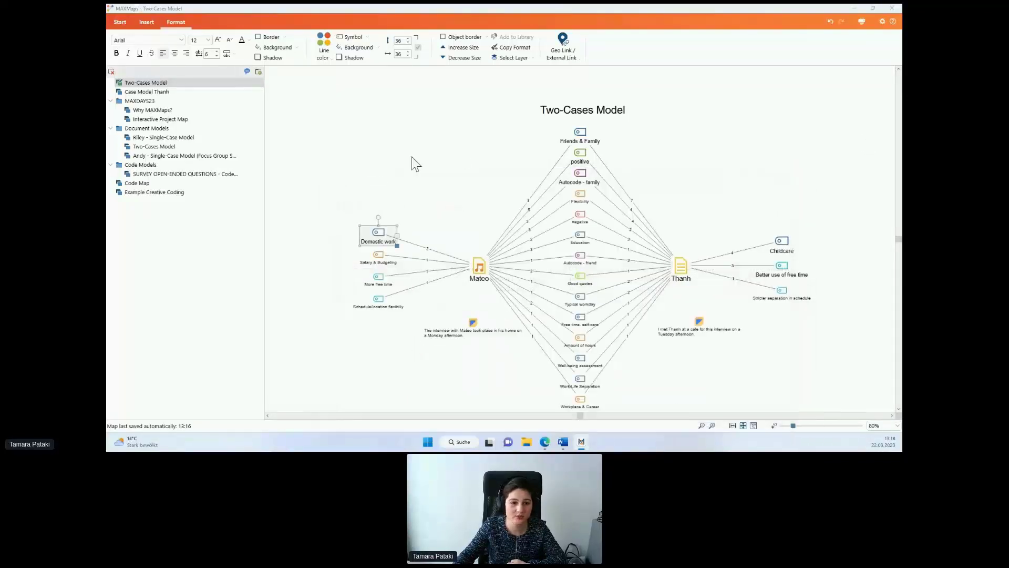
# Import 2 coded segments for the Domestic work code, with the coded text as label and the coded image as symbol
pyautogui.rightClick(392, 228)
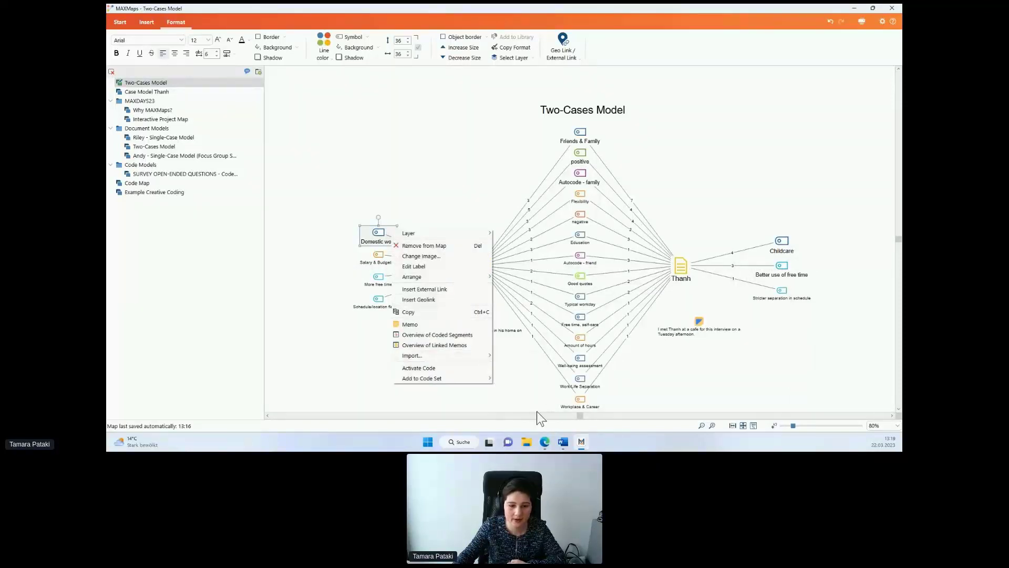
pyautogui.moveTo(485, 355)
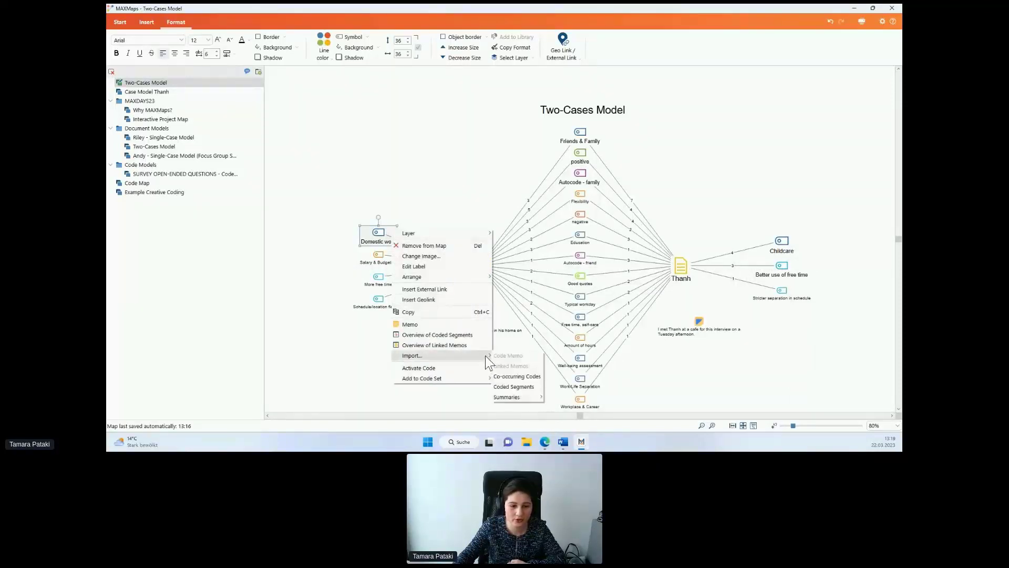
pyautogui.click(511, 387)
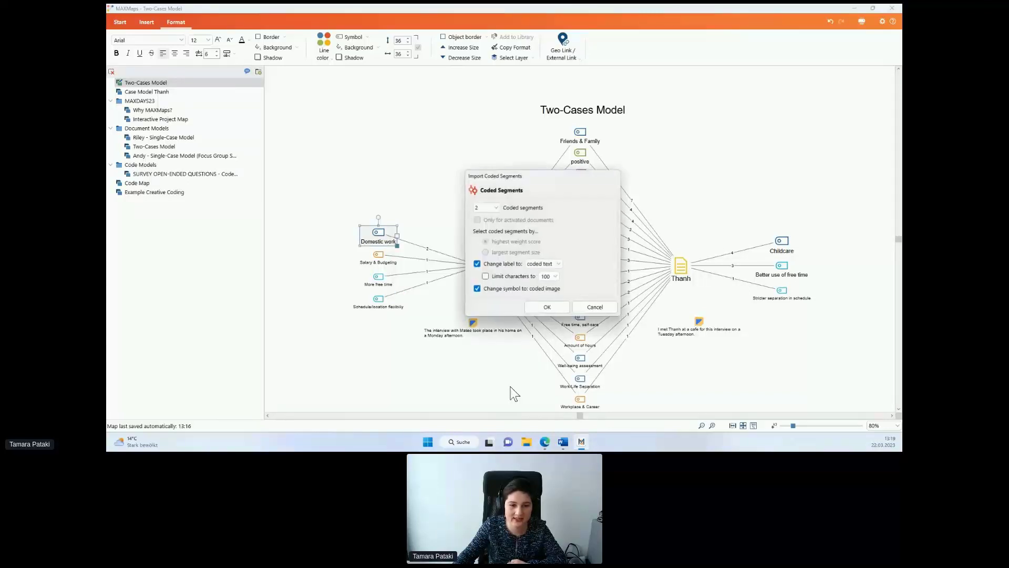
pyautogui.click(557, 310)
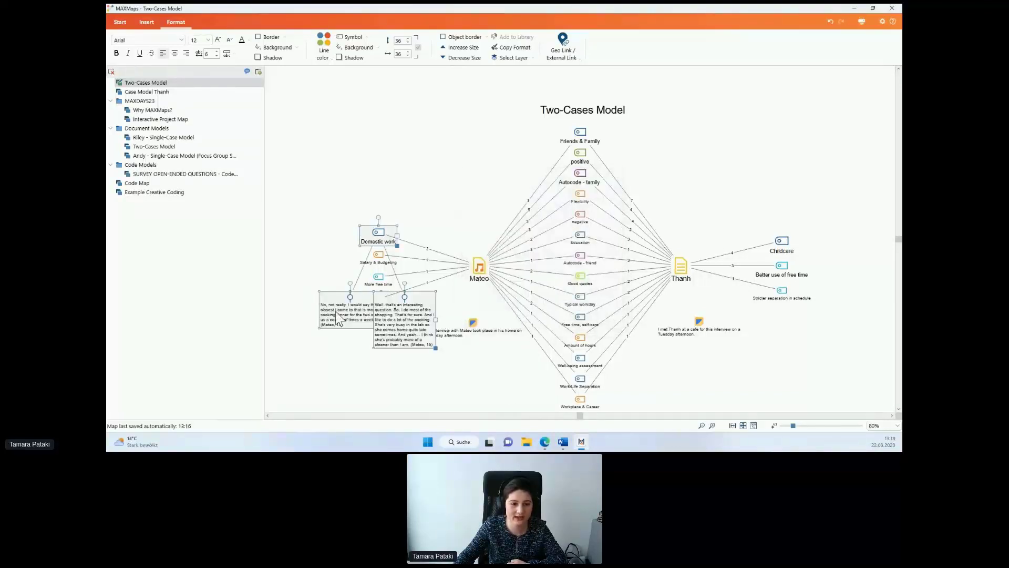
# Shift the Domestic work code slightly up and outward, and place its two imported segments separately above it
pyautogui.moveTo(338, 319)
pyautogui.mouseDown()
pyautogui.moveTo(314, 252)
pyautogui.moveTo(325, 309)
pyautogui.mouseUp()
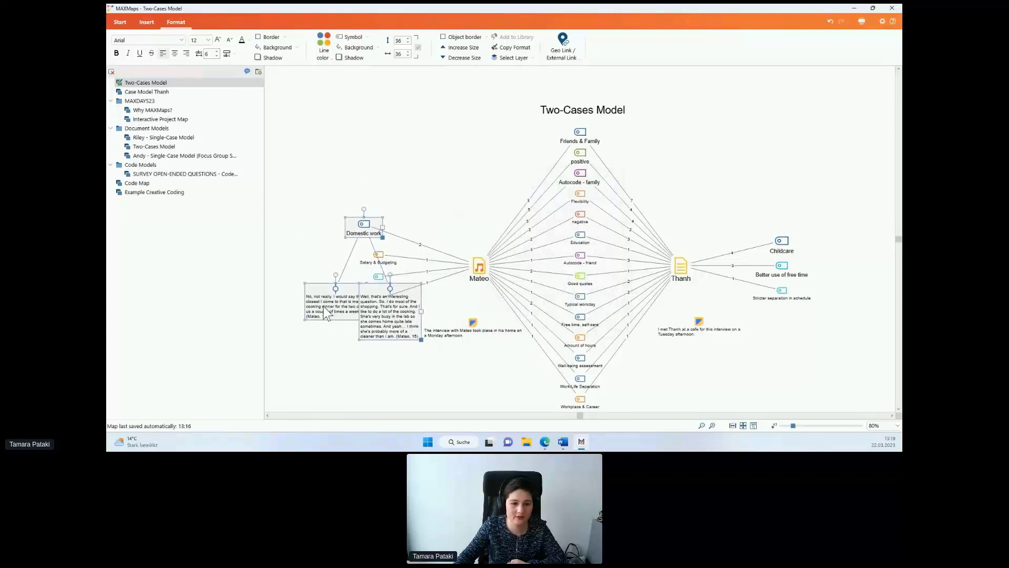
pyautogui.click(354, 385)
pyautogui.moveTo(389, 326); pyautogui.dragTo(378, 164)
pyautogui.moveTo(323, 311); pyautogui.dragTo(292, 192)
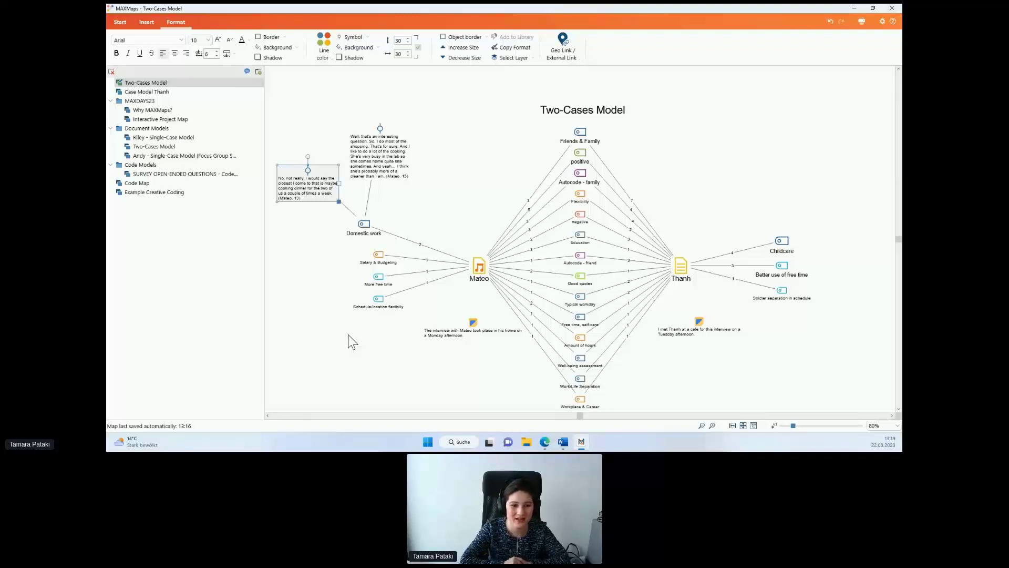
pyautogui.rightClick(368, 232)
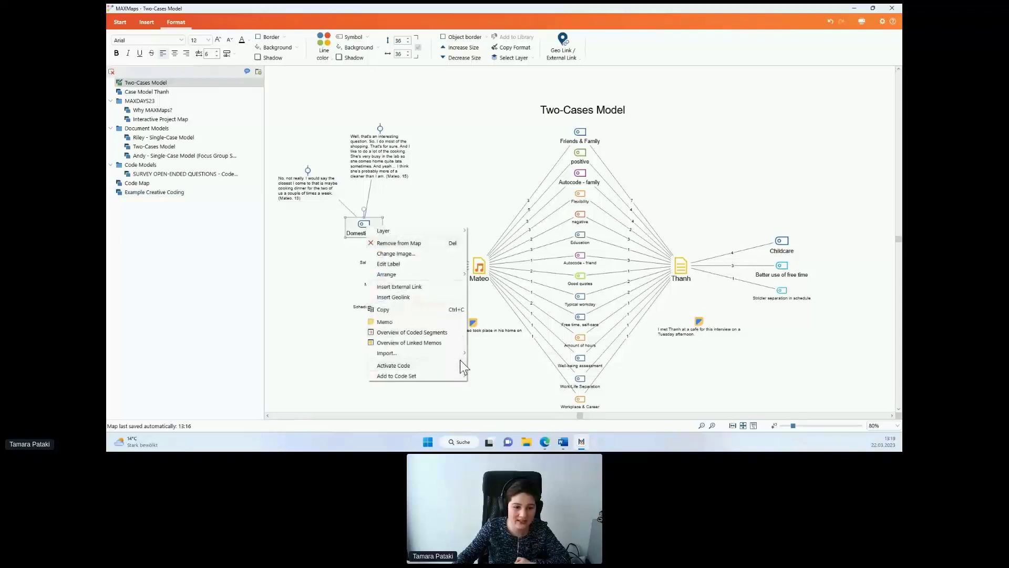
pyautogui.moveTo(464, 357)
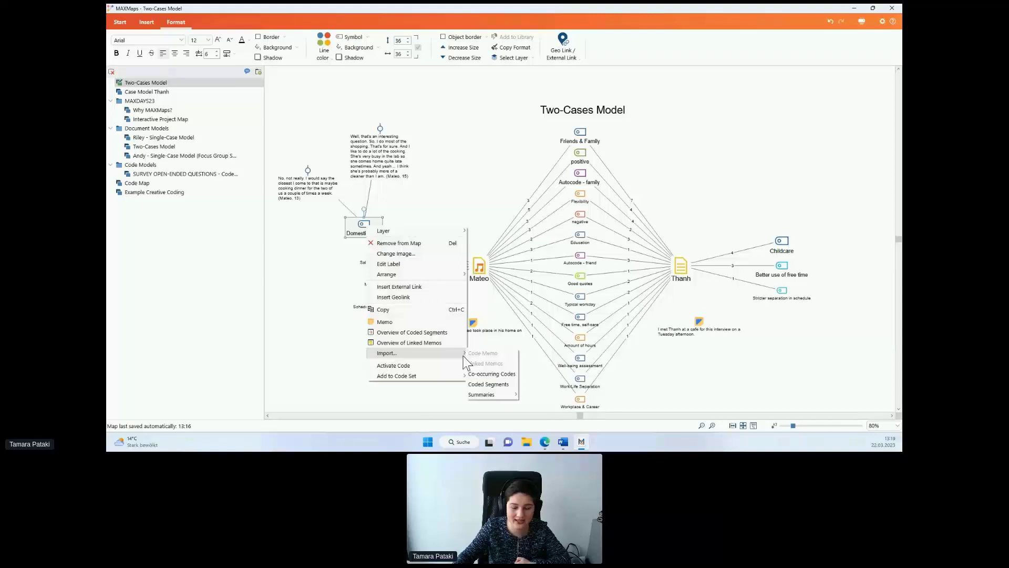
pyautogui.moveTo(498, 394)
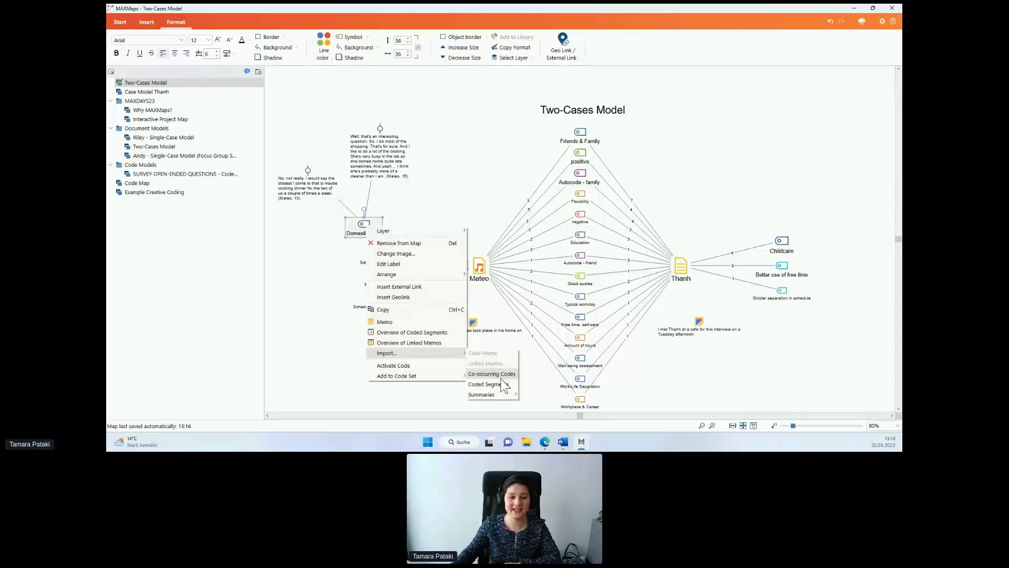
pyautogui.click(319, 334)
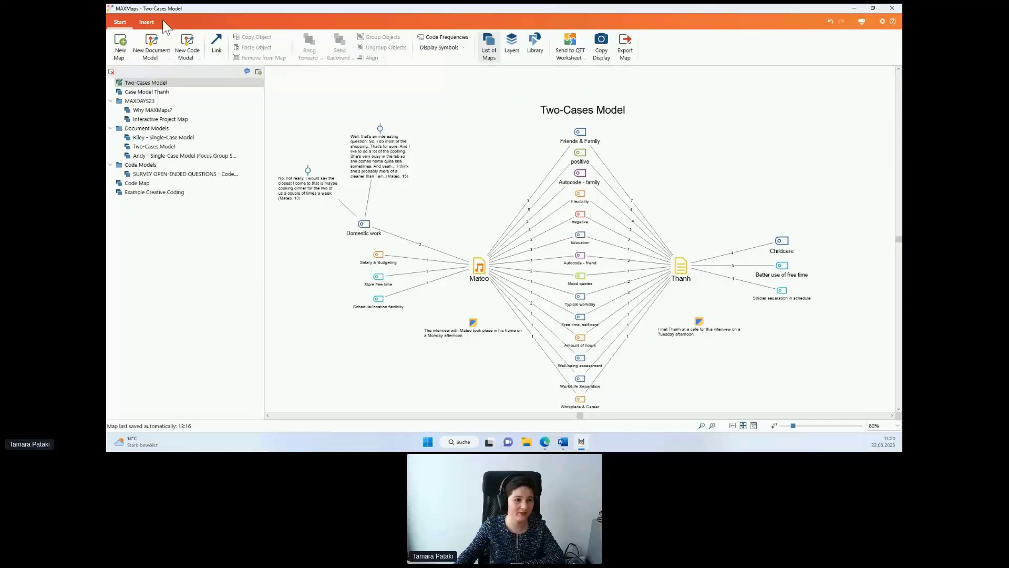
# Create a Hierarchical Code-Subcodes Model from the code SURVEY OPEN-ENDED QUESTIONS with 2 levels of subcodes and the 6 most frequent codes
pyautogui.click(197, 60)
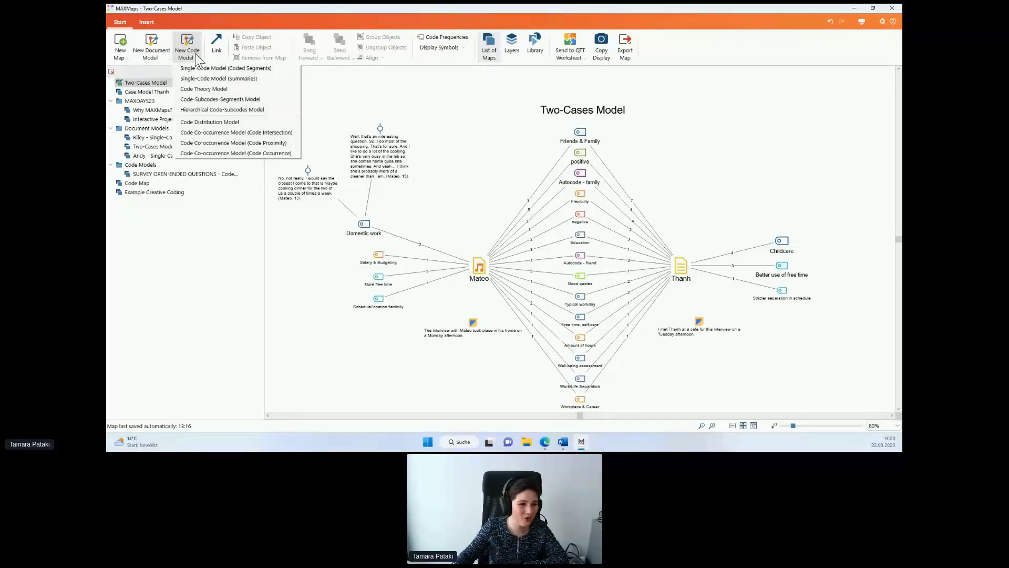
pyautogui.click(227, 110)
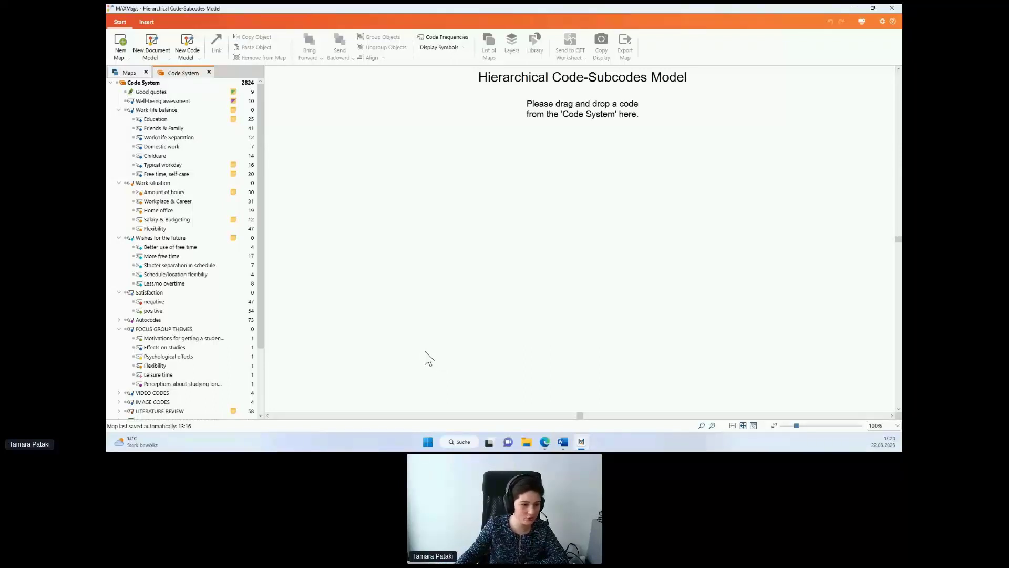
pyautogui.scroll(-1, 204, 283)
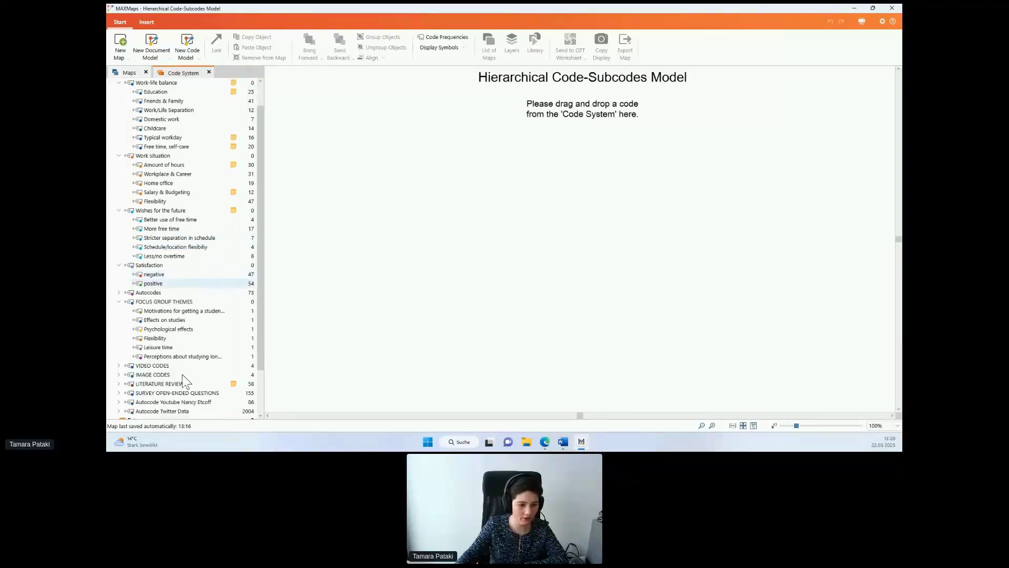
pyautogui.moveTo(155, 395); pyautogui.dragTo(580, 201)
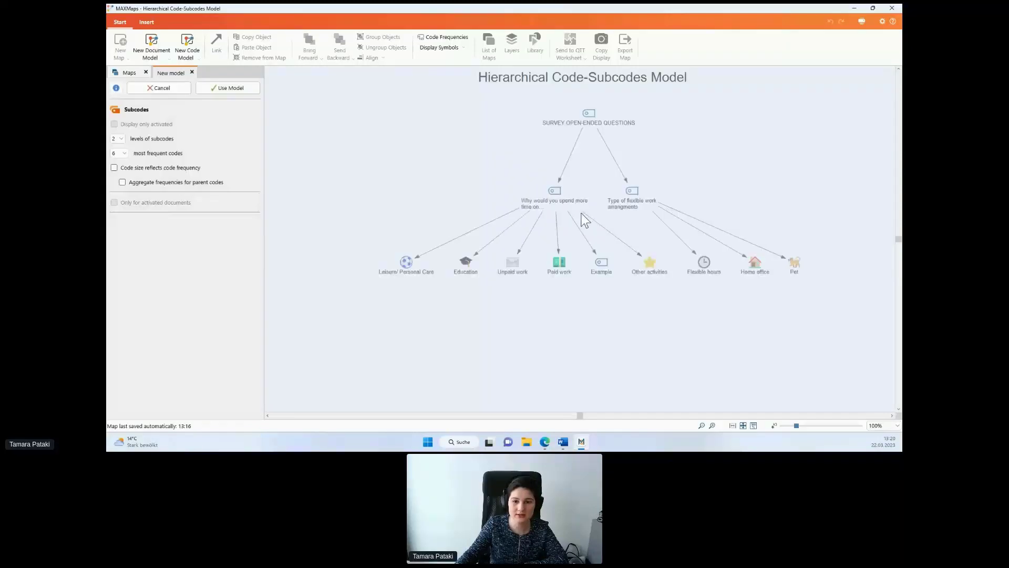
pyautogui.click(255, 90)
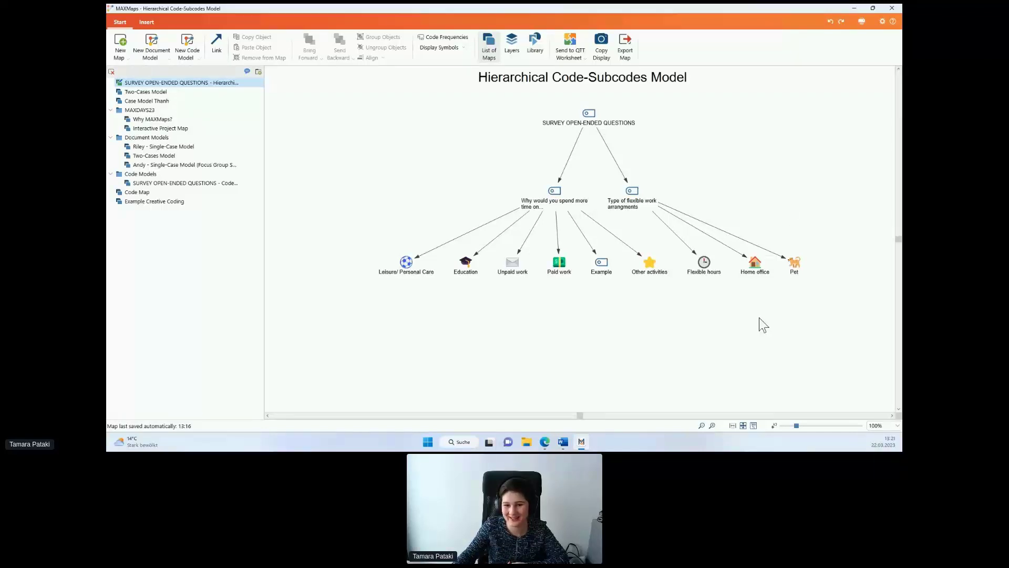
# Move the two second-level codes of the hierarchy slightly further apart and a little upward
pyautogui.moveTo(645, 197); pyautogui.dragTo(652, 197)
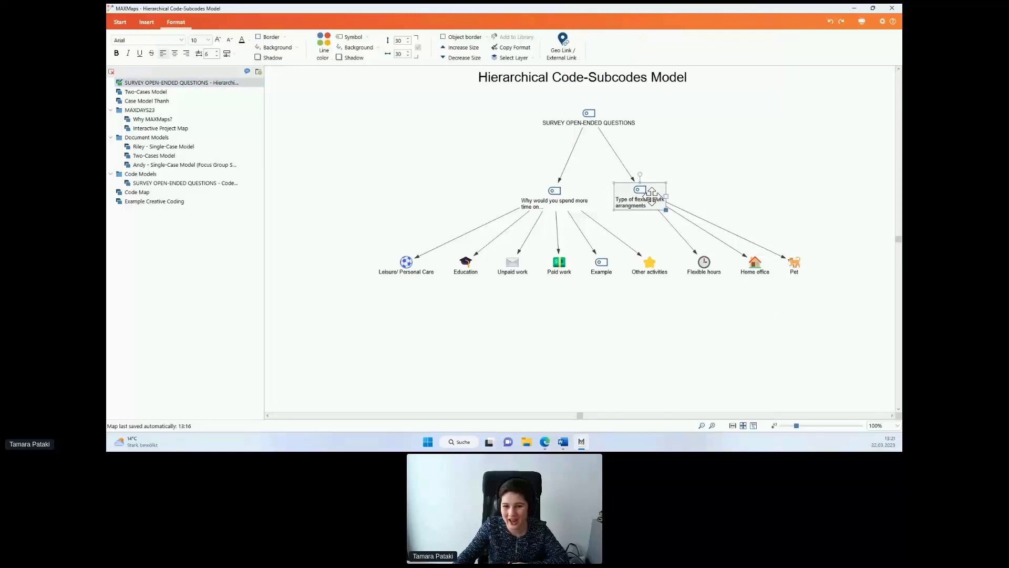
pyautogui.moveTo(557, 196); pyautogui.dragTo(545, 193)
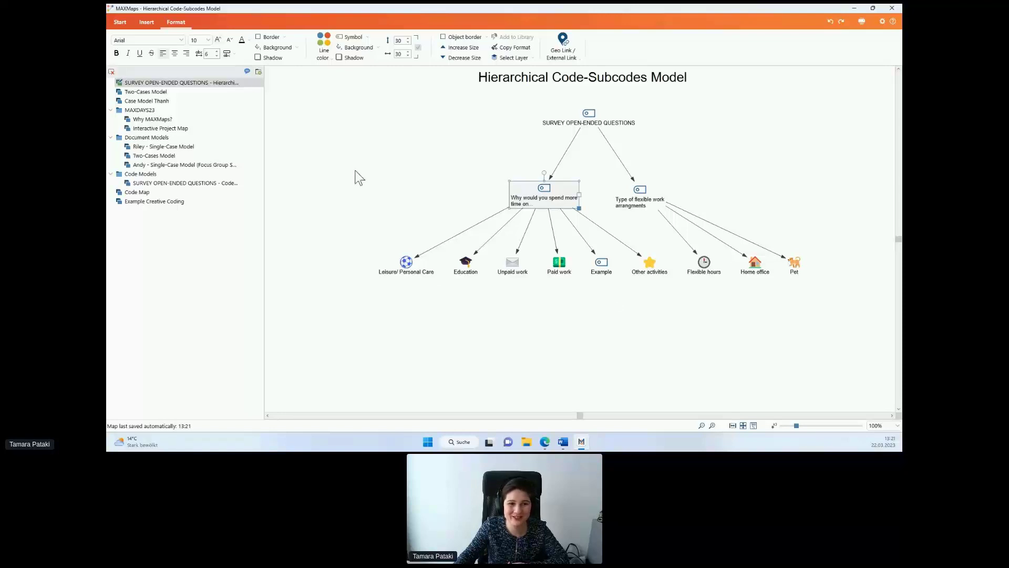
pyautogui.click(145, 23)
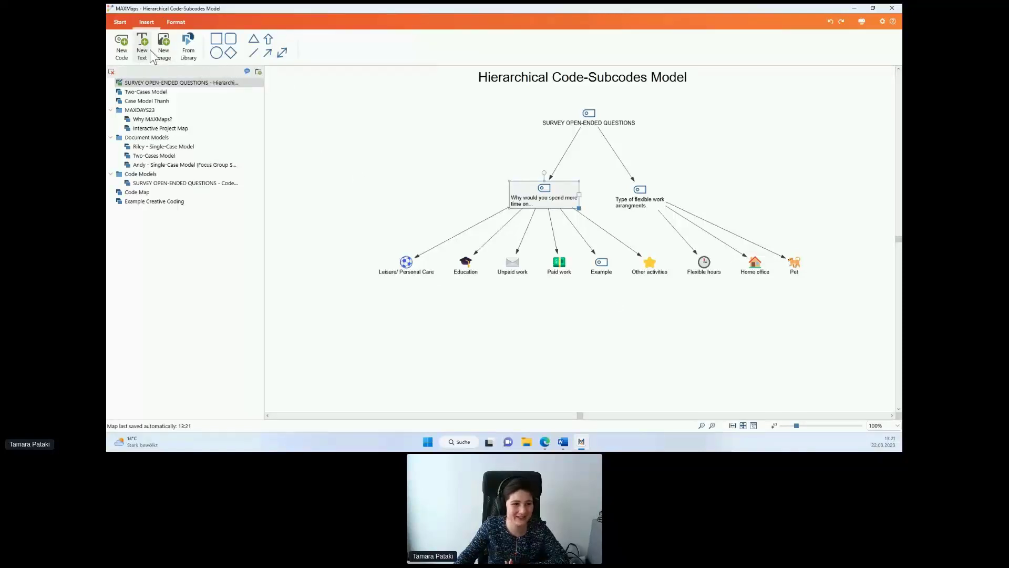
pyautogui.rightClick(410, 264)
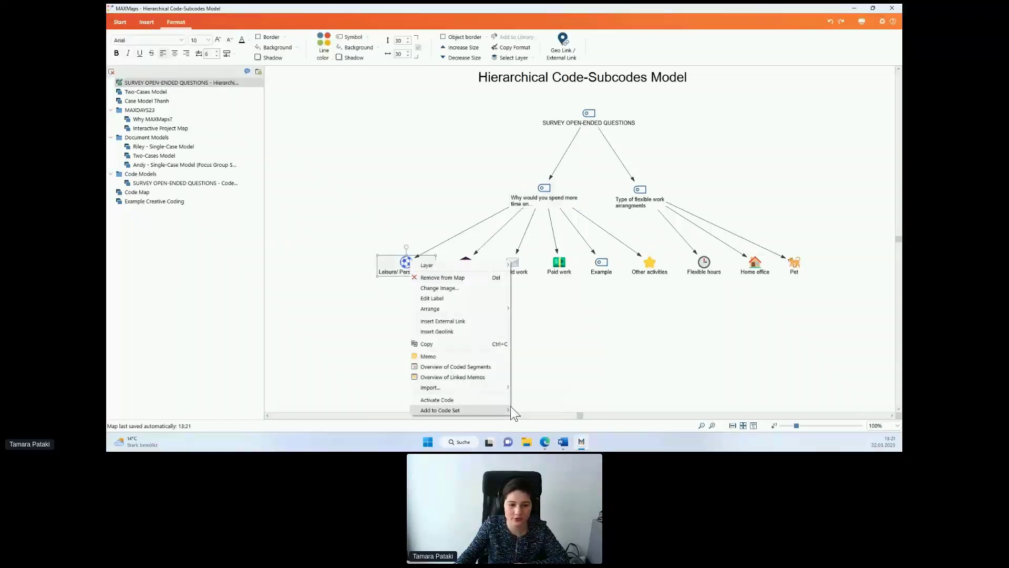
pyautogui.moveTo(504, 391)
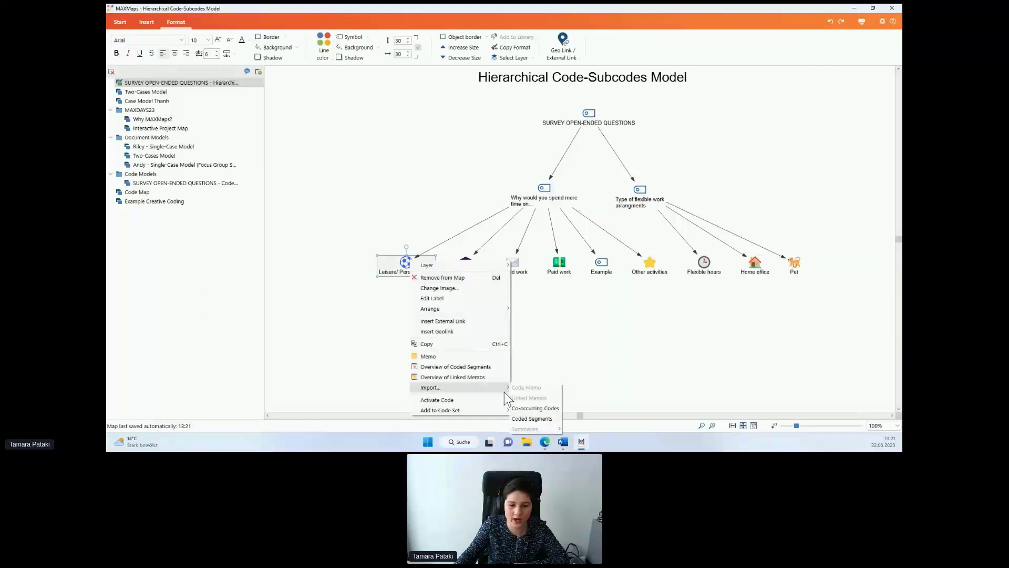
pyautogui.click(542, 419)
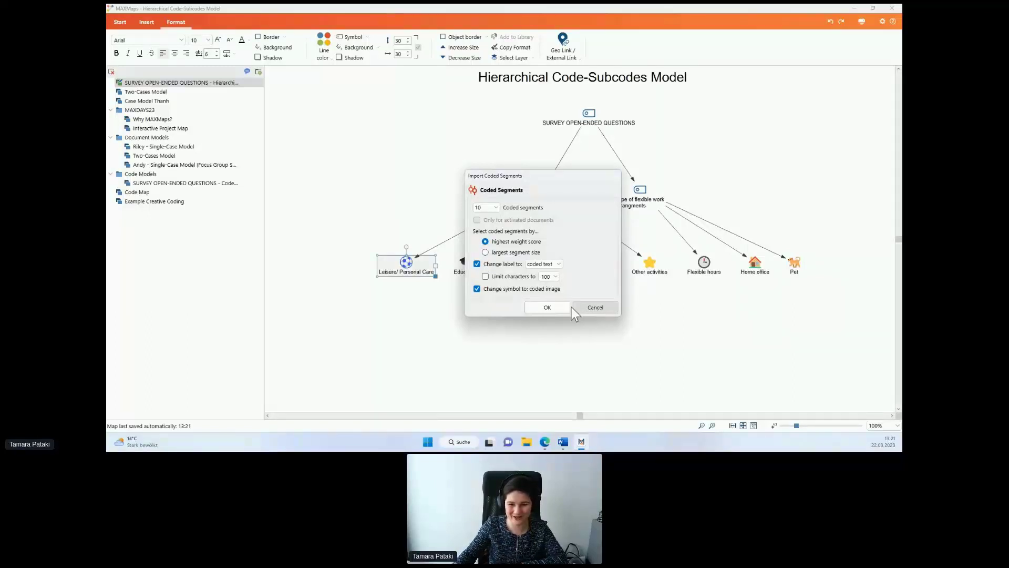
pyautogui.click(589, 307)
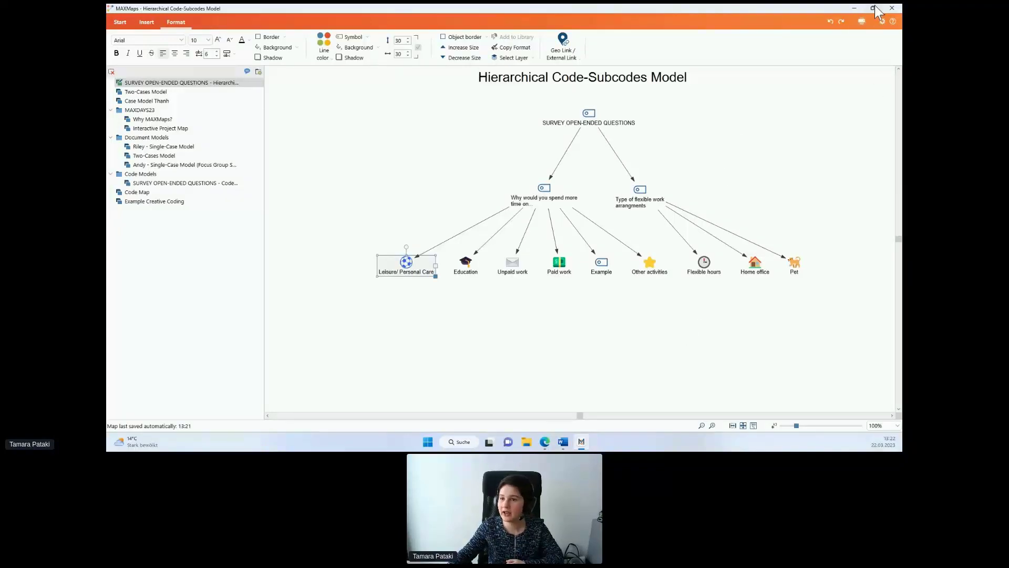
# Open the Interactive Project Map from the MAXDAYS23 folder in a floating MAXMaps window and fit the map to the window
pyautogui.moveTo(875, 7)
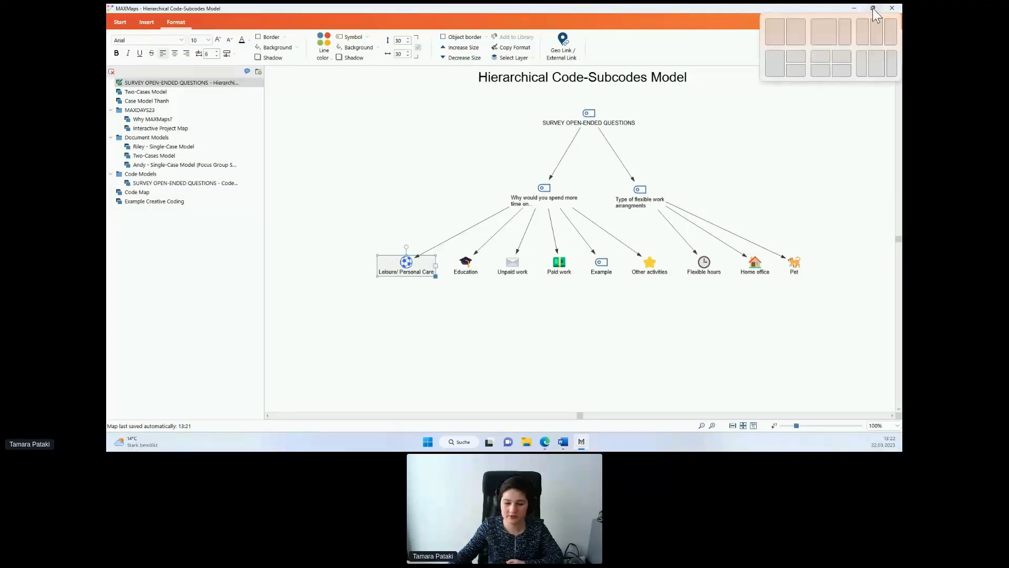
pyautogui.click(872, 8)
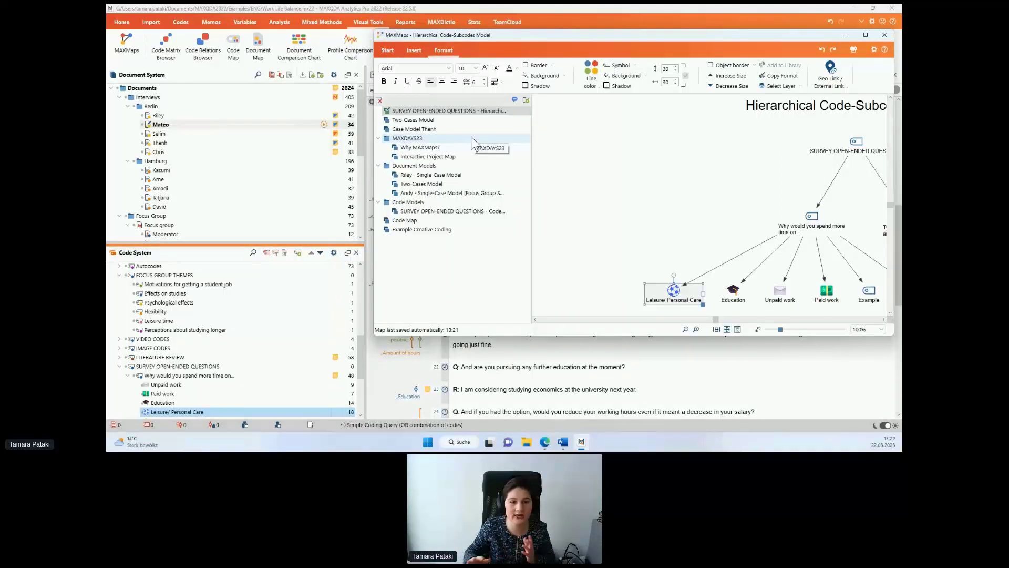
pyautogui.click(451, 154)
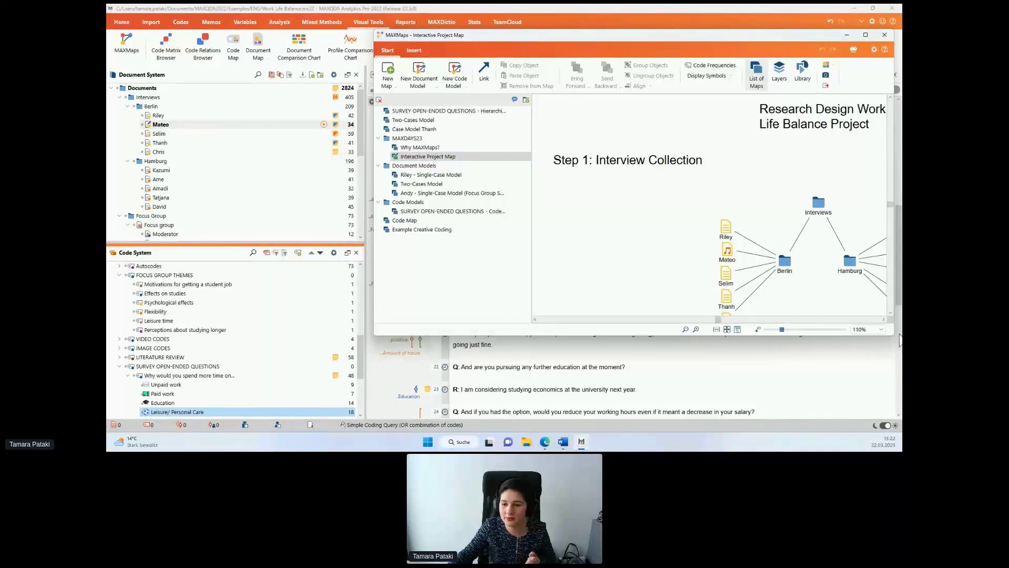
pyautogui.moveTo(895, 335); pyautogui.dragTo(913, 396)
pyautogui.moveTo(637, 35); pyautogui.dragTo(547, 30)
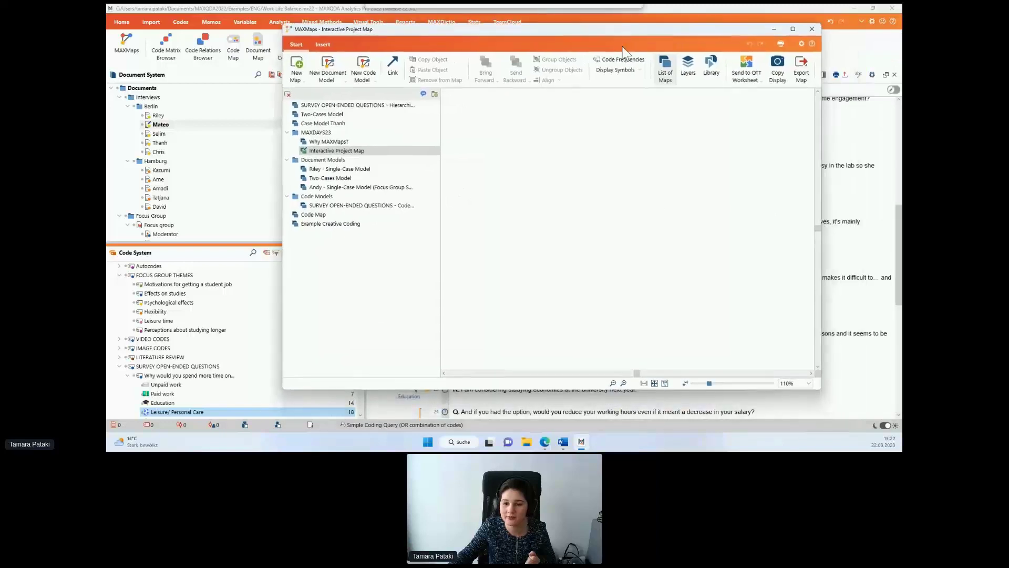
pyautogui.moveTo(638, 373); pyautogui.dragTo(647, 373)
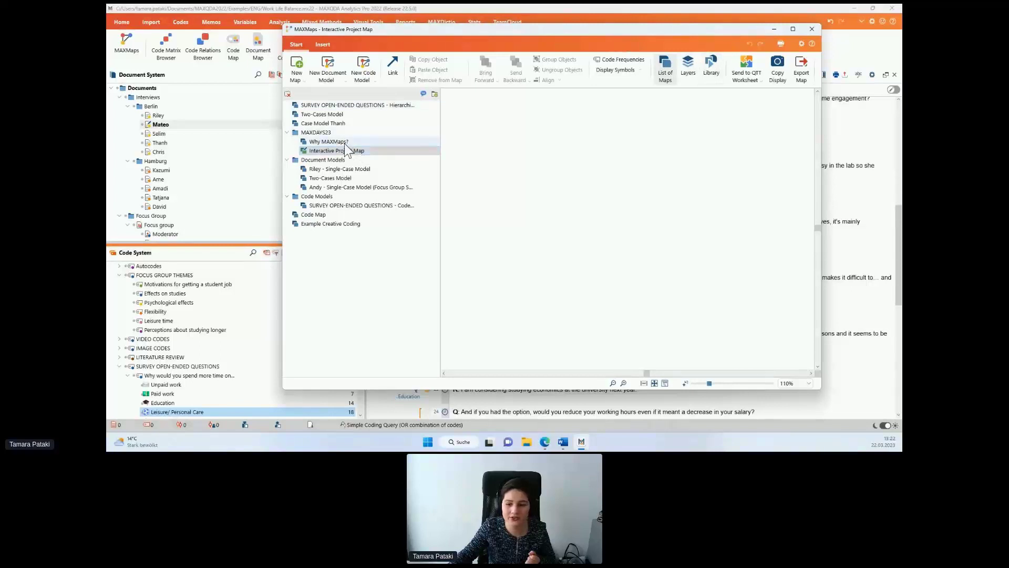
pyautogui.click(664, 383)
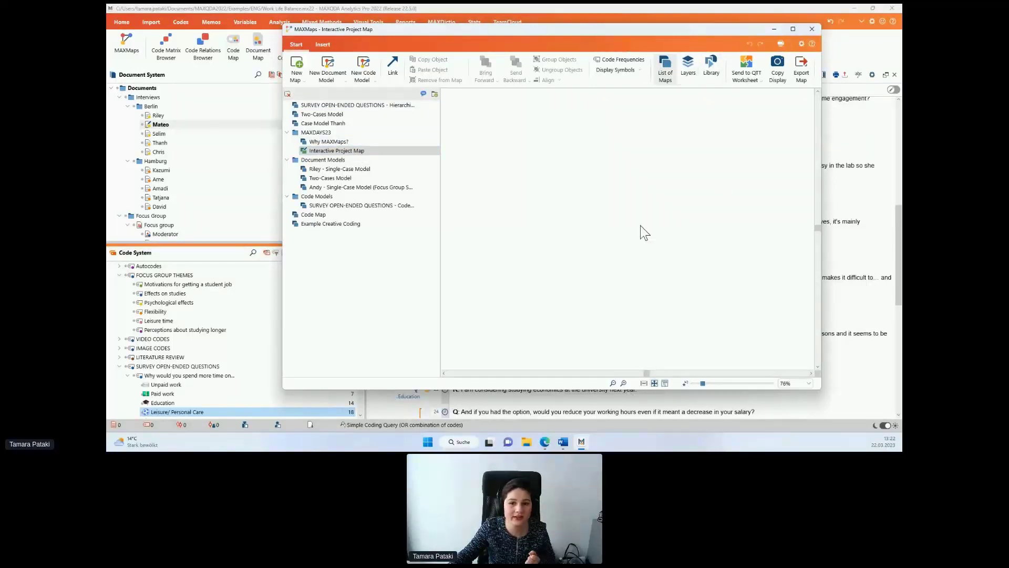
# Close and reopen MAXMaps on the Interactive Project Map and place its window beside the Document System
pyautogui.click(813, 28)
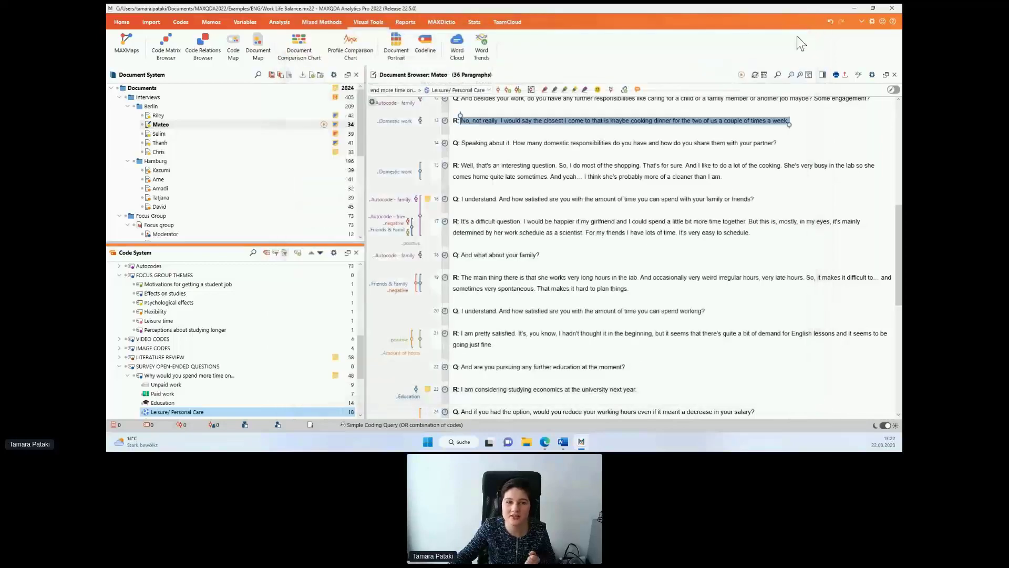
pyautogui.click(126, 47)
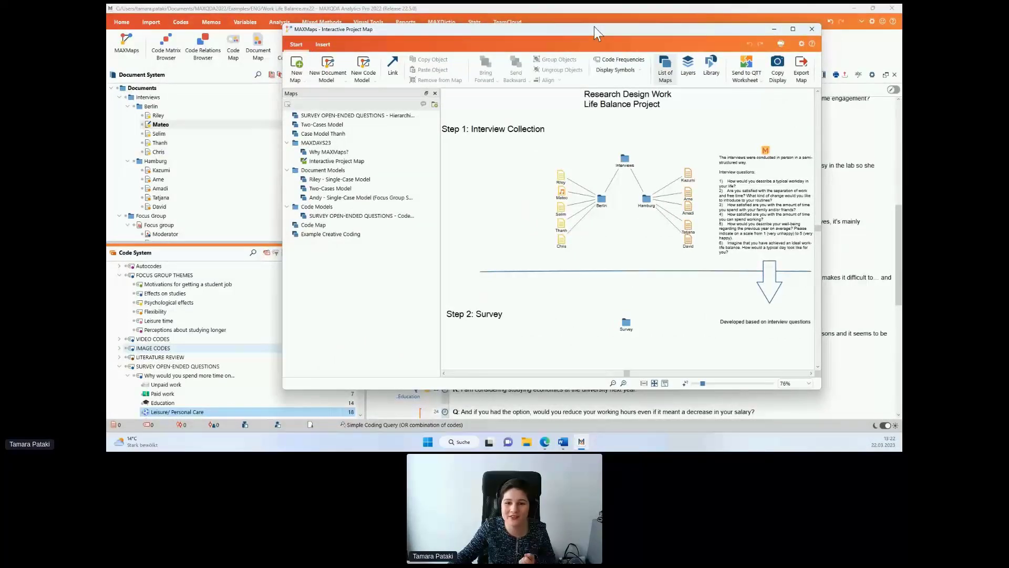
pyautogui.moveTo(594, 28); pyautogui.dragTo(645, 40)
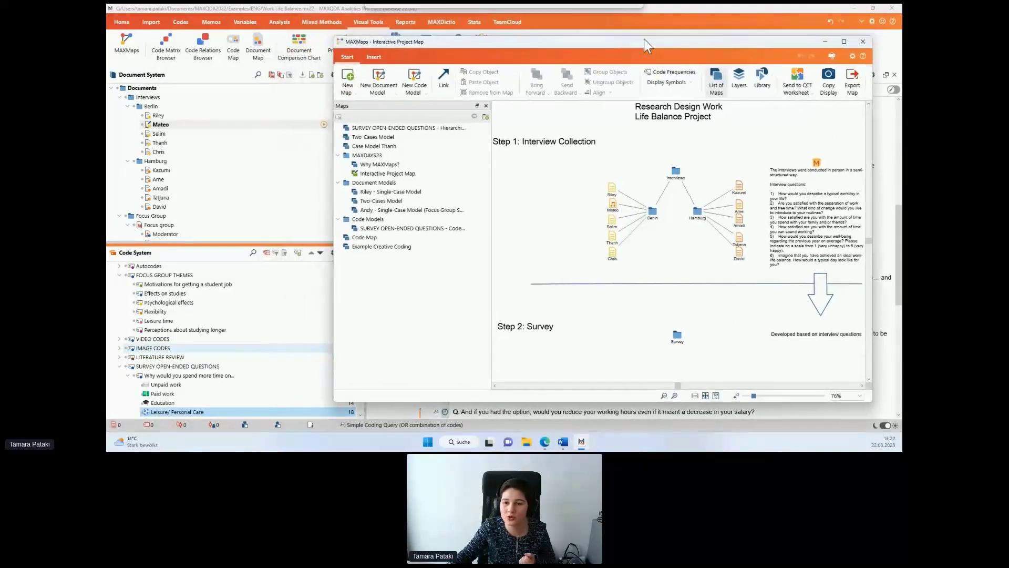
# Bring up the first and third Berlin interviews in the Document Browser from their map symbols, then close MAXMaps
pyautogui.click(612, 188)
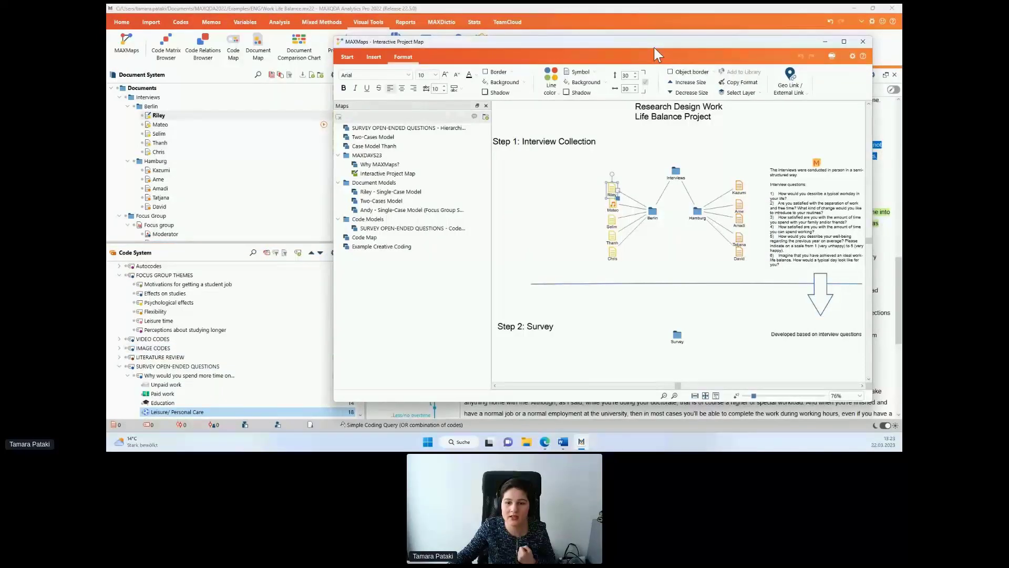
pyautogui.moveTo(654, 47); pyautogui.dragTo(358, 97)
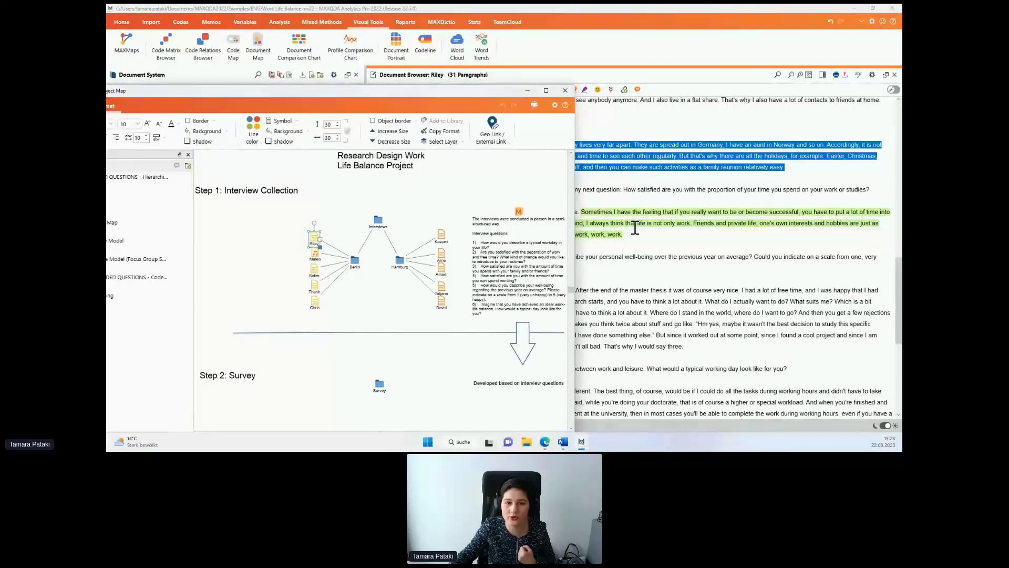
pyautogui.click(318, 273)
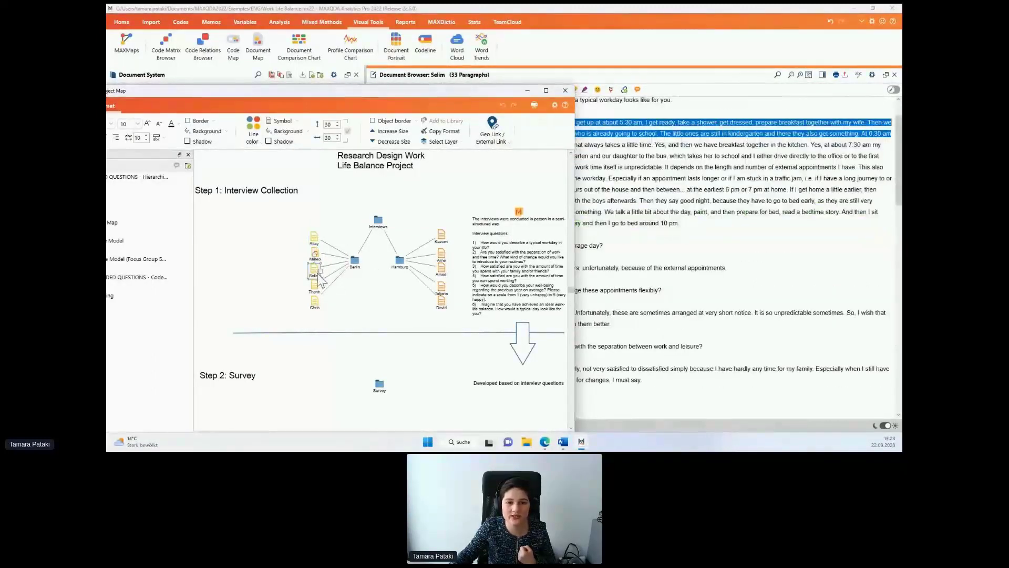
pyautogui.moveTo(521, 282)
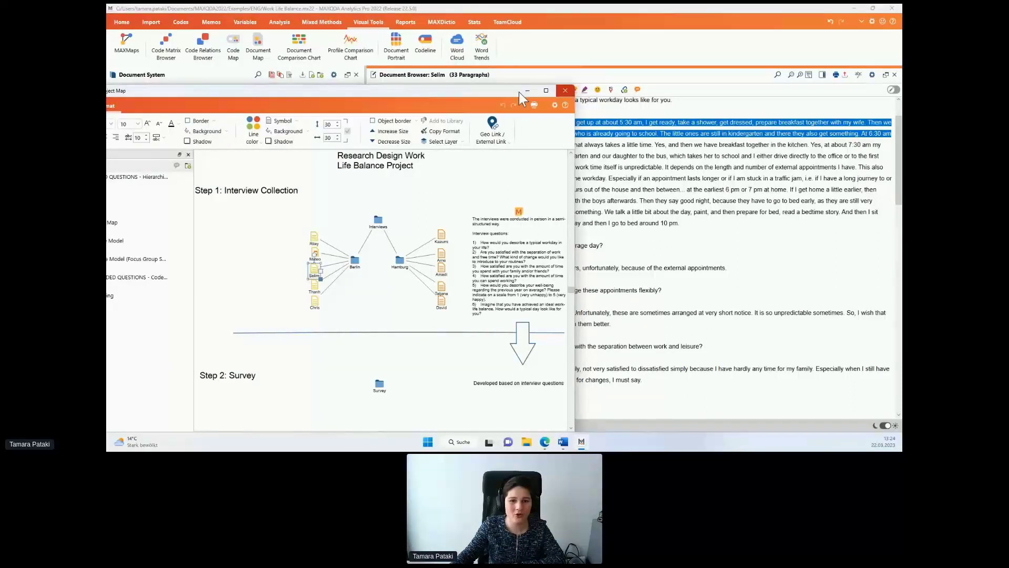
pyautogui.click(565, 91)
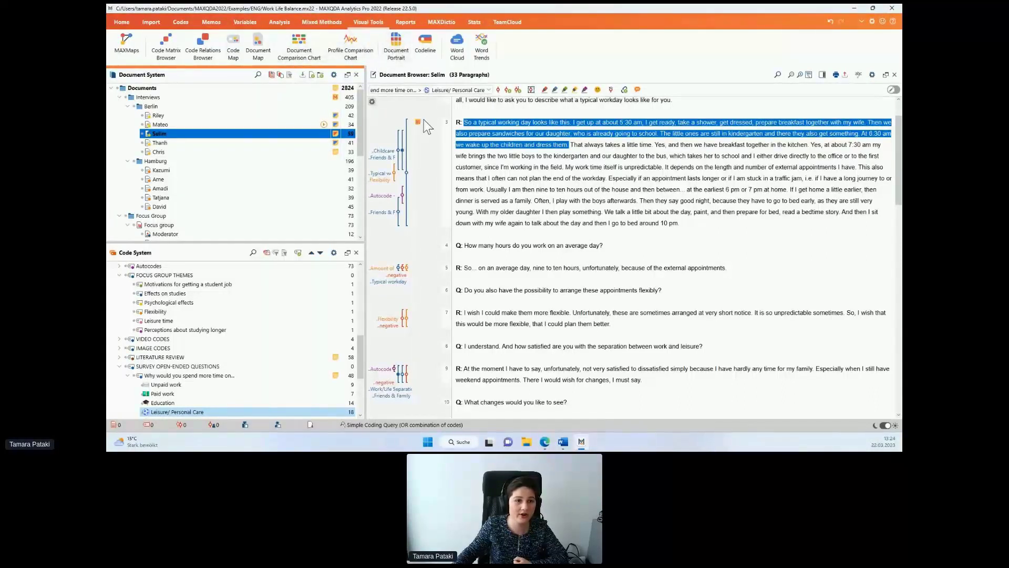
# Start a Code Map with the Work-life balance codes Education, Friends & Family, Childcare and Typical workday
pyautogui.click(232, 37)
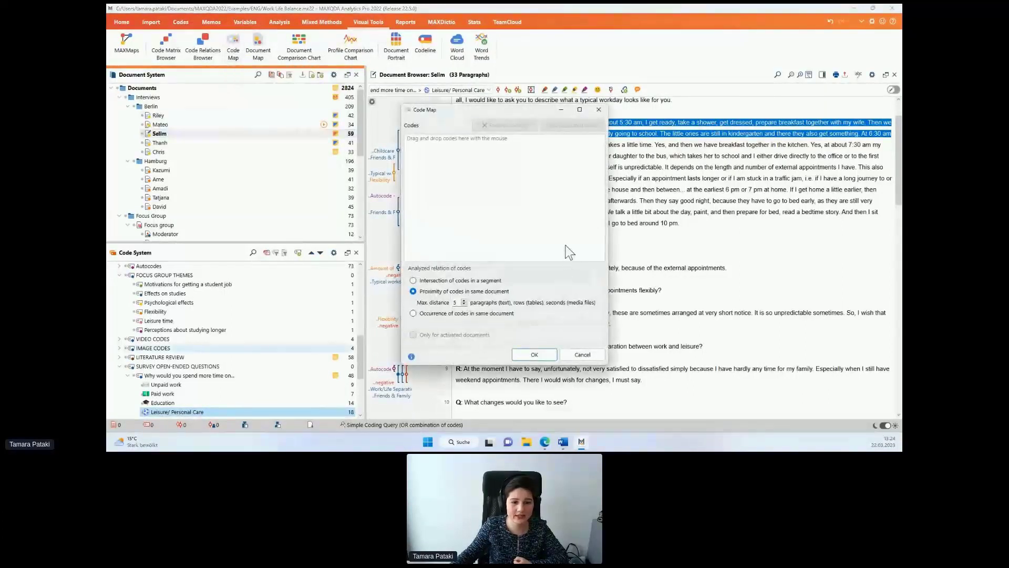
pyautogui.moveTo(514, 111); pyautogui.dragTo(532, 106)
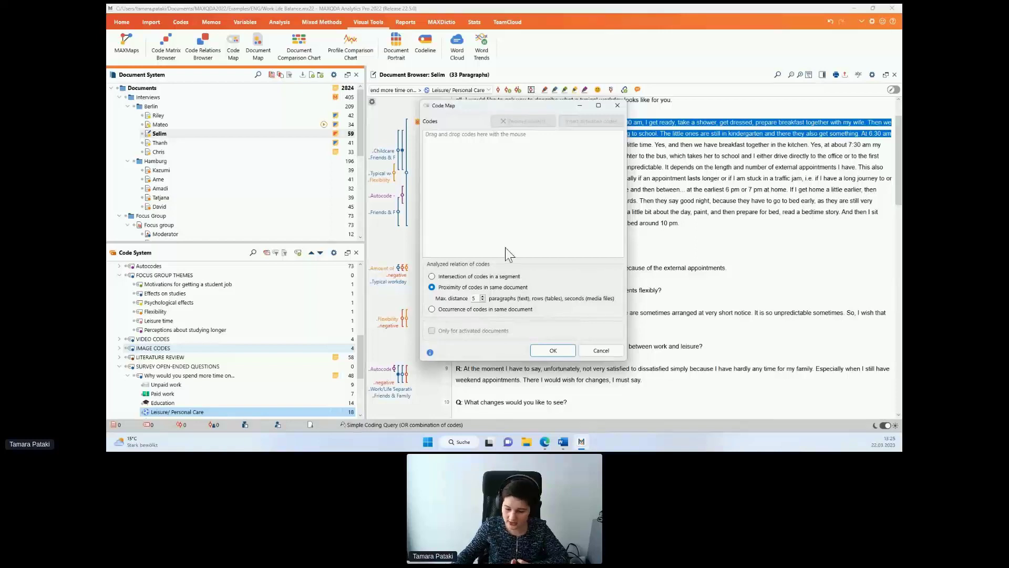
pyautogui.scroll(10, 304, 331)
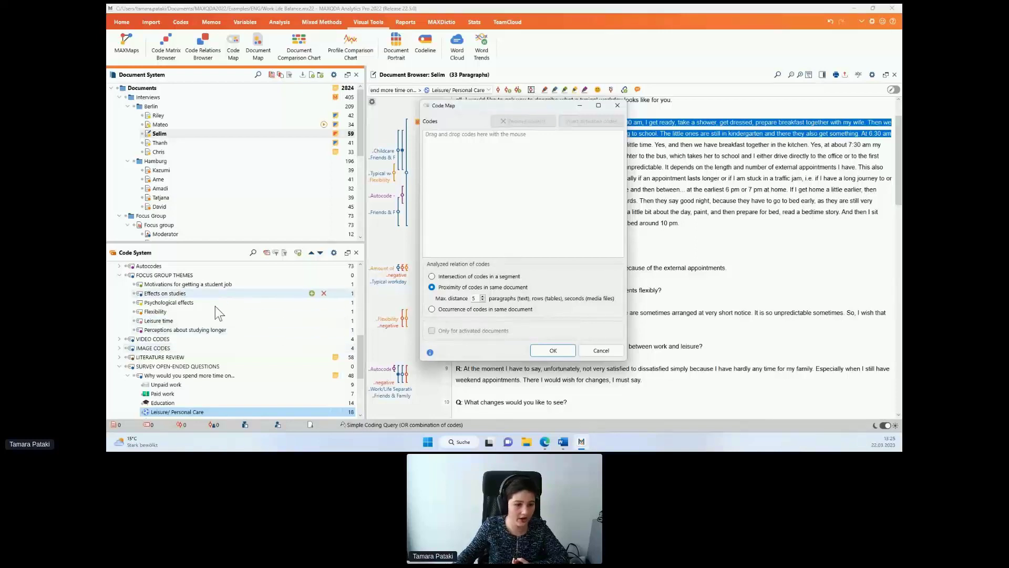
pyautogui.click(173, 303)
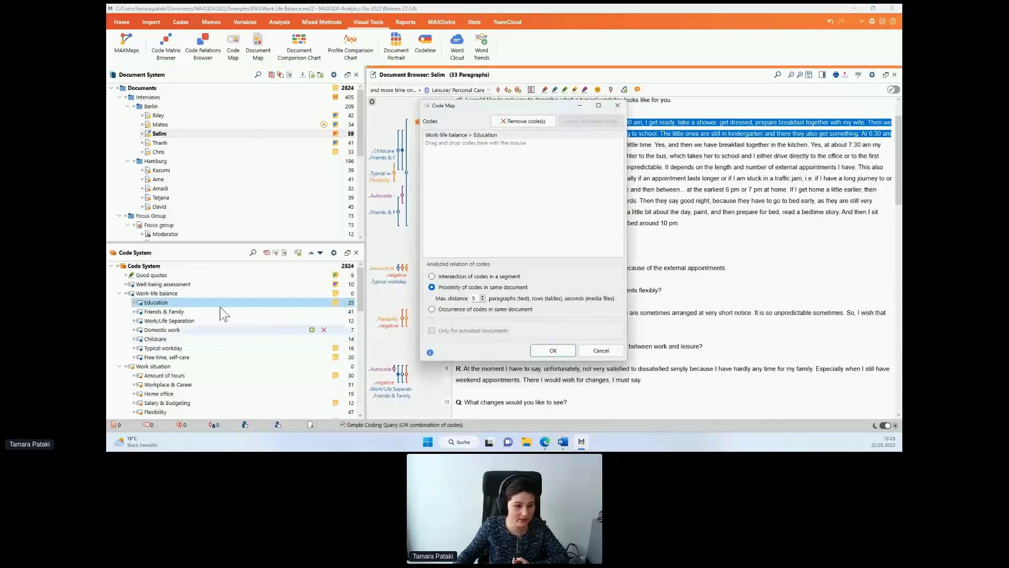
pyautogui.moveTo(220, 305); pyautogui.dragTo(547, 178)
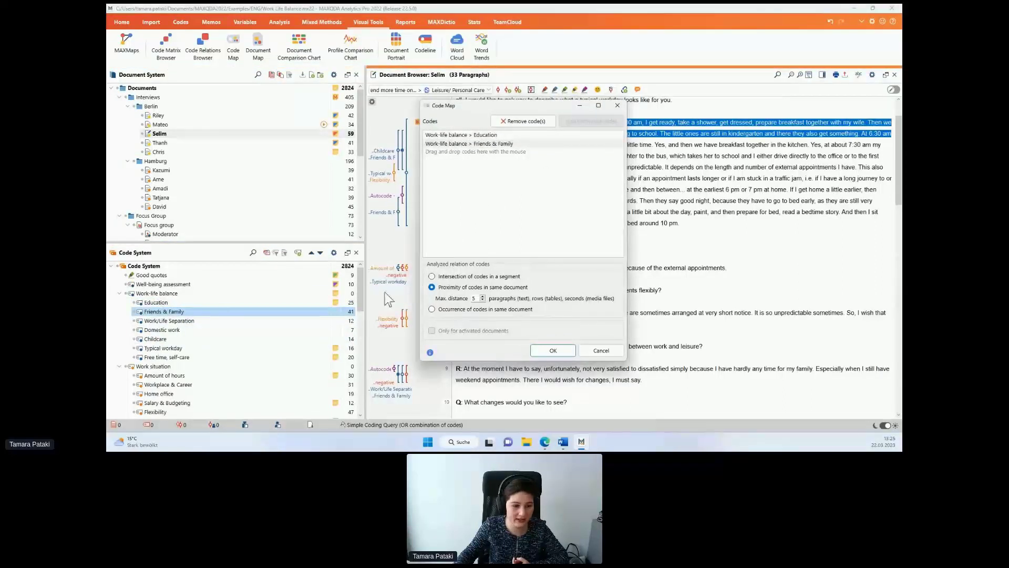
pyautogui.moveTo(155, 339); pyautogui.dragTo(529, 194)
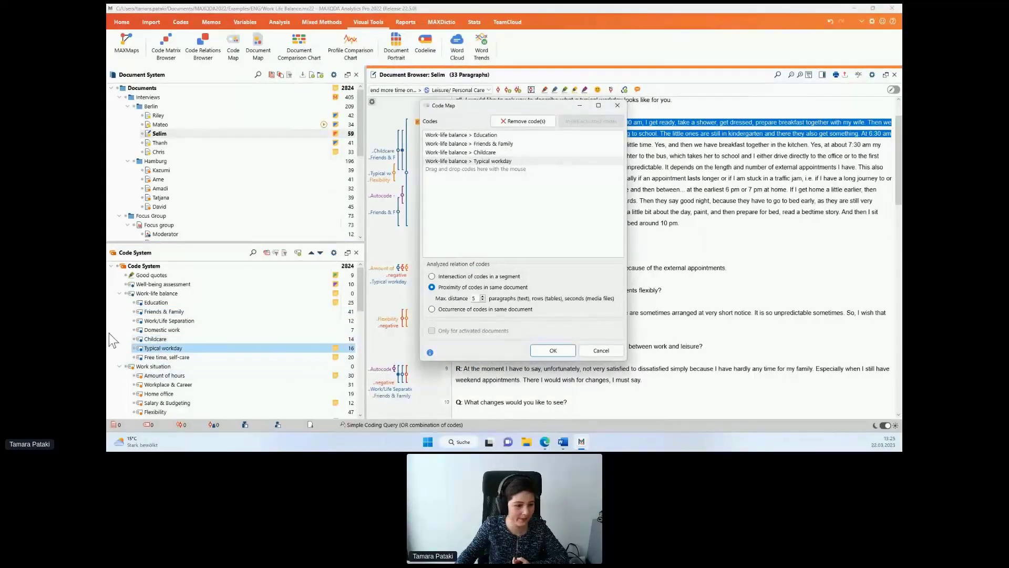
# Add the Work situation codes Amount of hours, Home office and Flexibility, and generate the code map by proximity with a maximum distance of 5
pyautogui.scroll(-2, 218, 371)
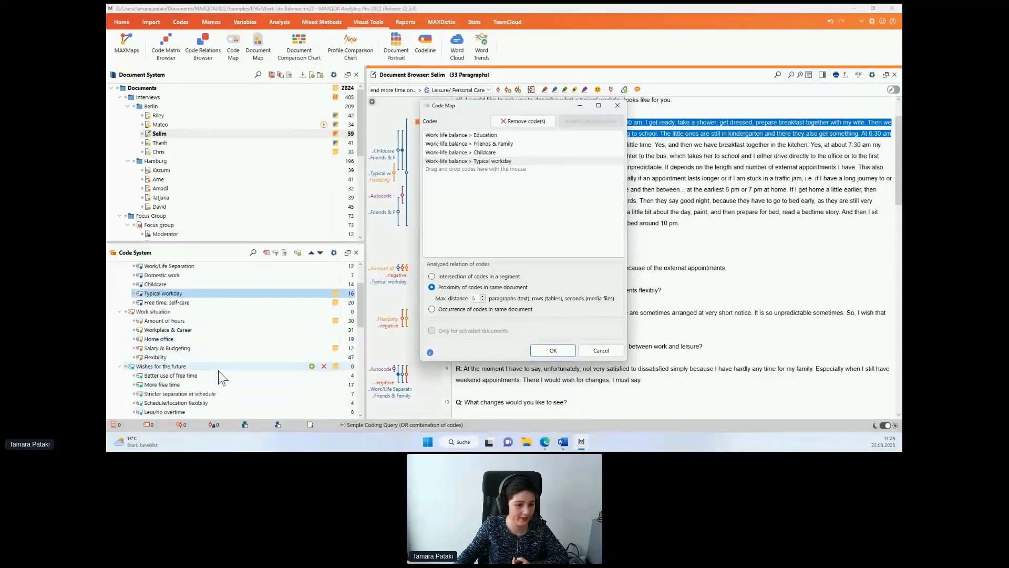
pyautogui.moveTo(177, 323); pyautogui.dragTo(526, 217)
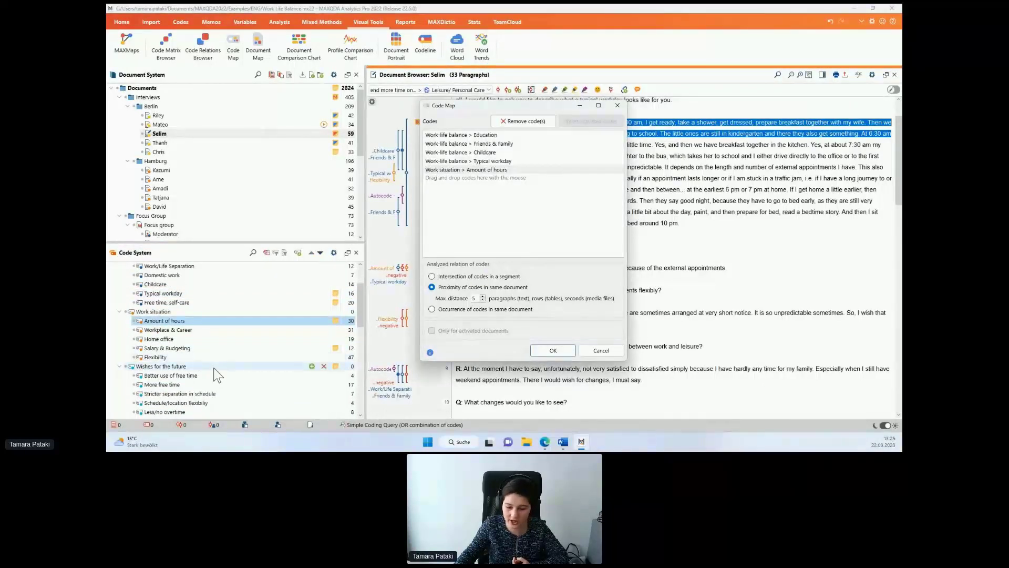
pyautogui.moveTo(209, 344); pyautogui.dragTo(533, 240)
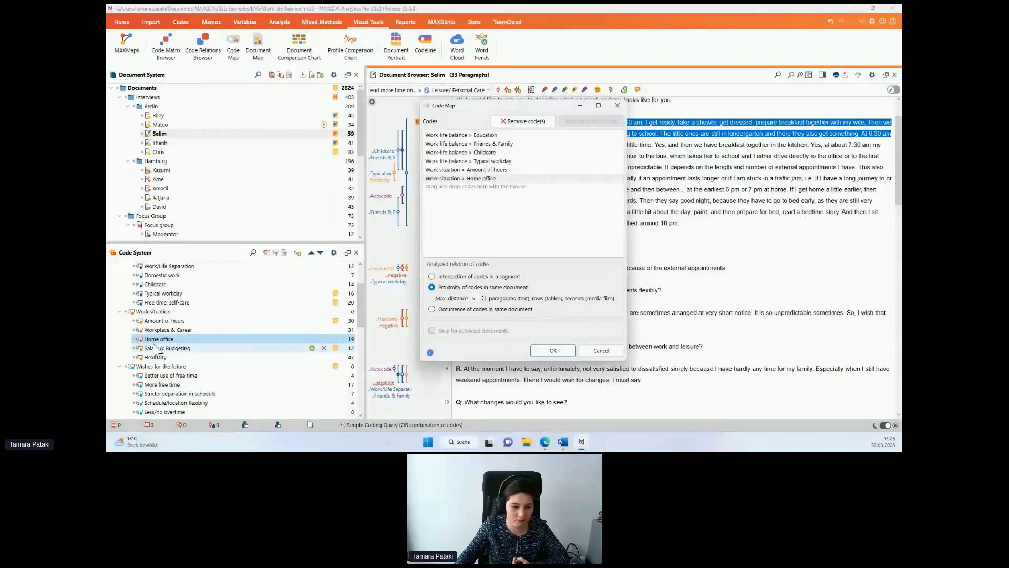
pyautogui.moveTo(155, 357); pyautogui.dragTo(508, 225)
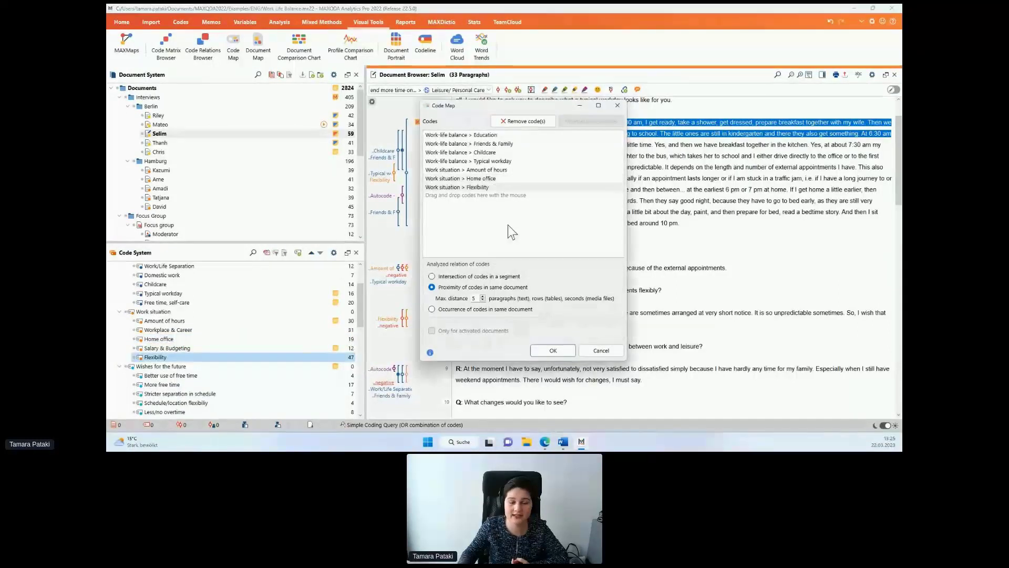
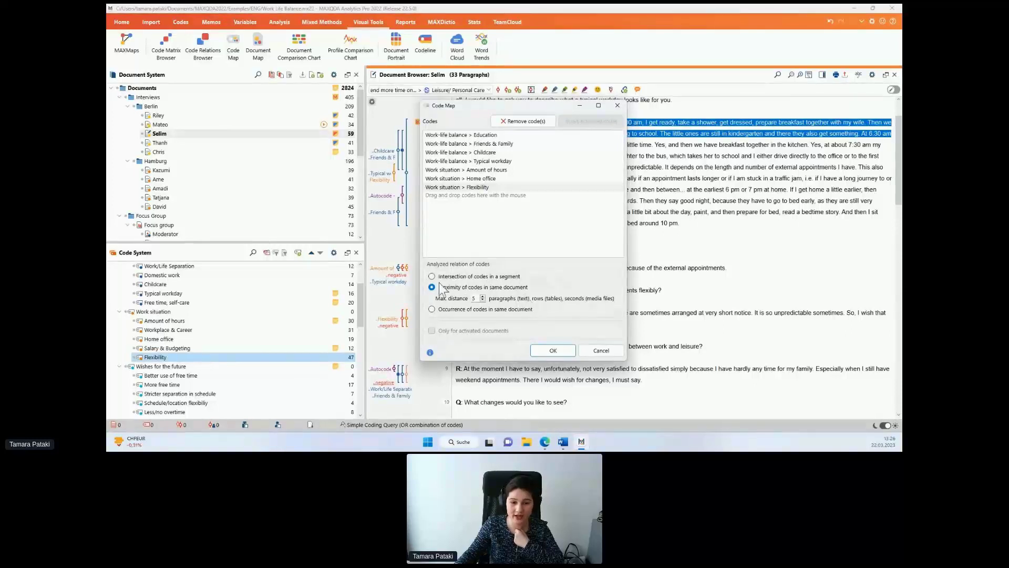
pyautogui.click(553, 351)
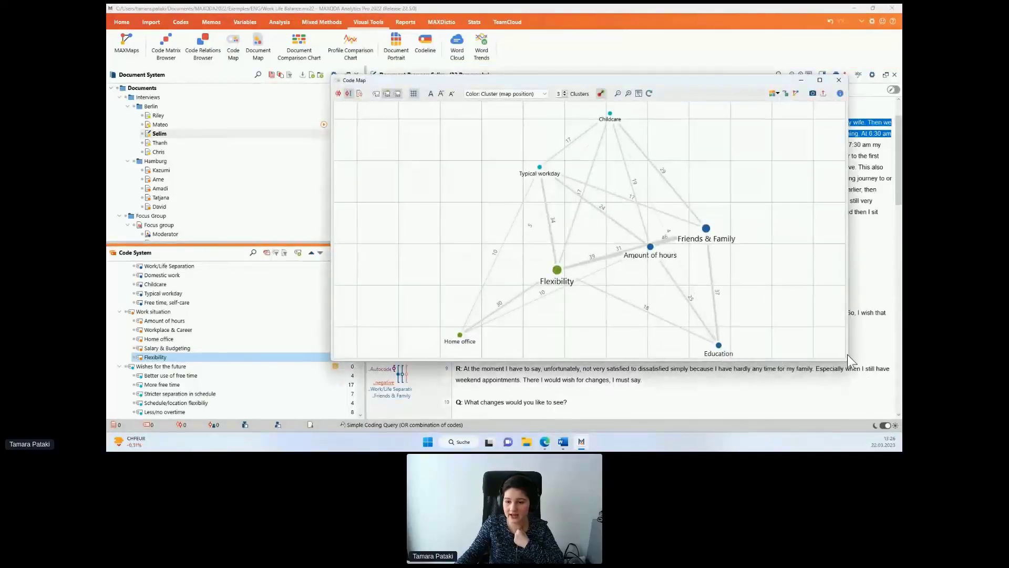
# Enlarge the code map window, locate the Friends & Family code in the Code System from its map point, and close the map
pyautogui.moveTo(855, 373); pyautogui.dragTo(858, 379)
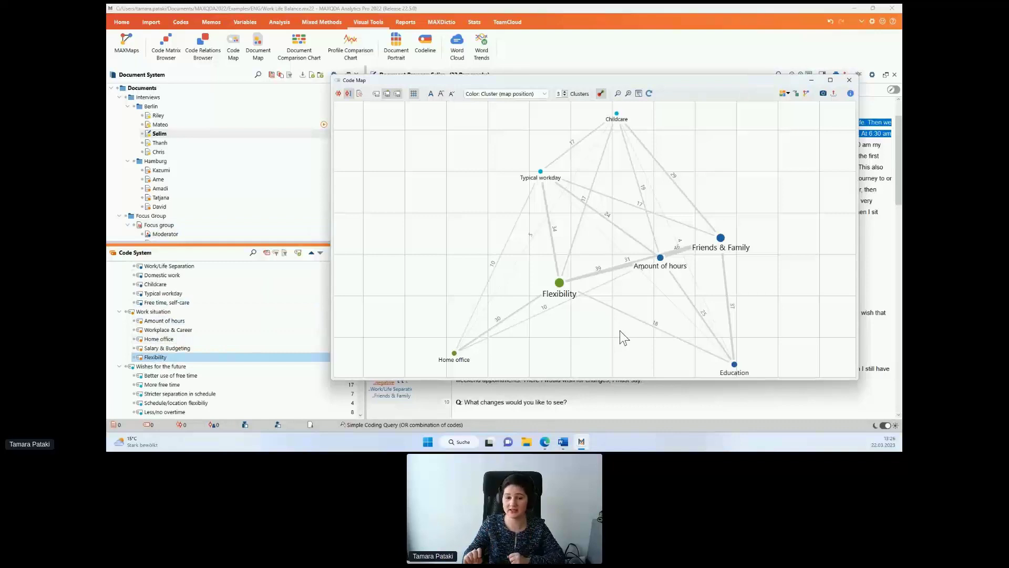
pyautogui.click(722, 239)
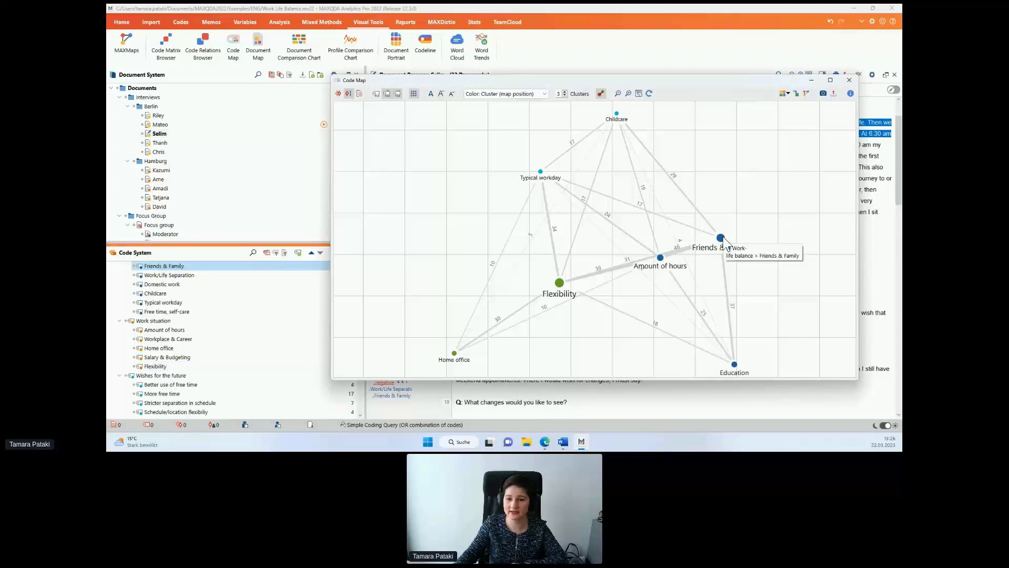
pyautogui.click(806, 94)
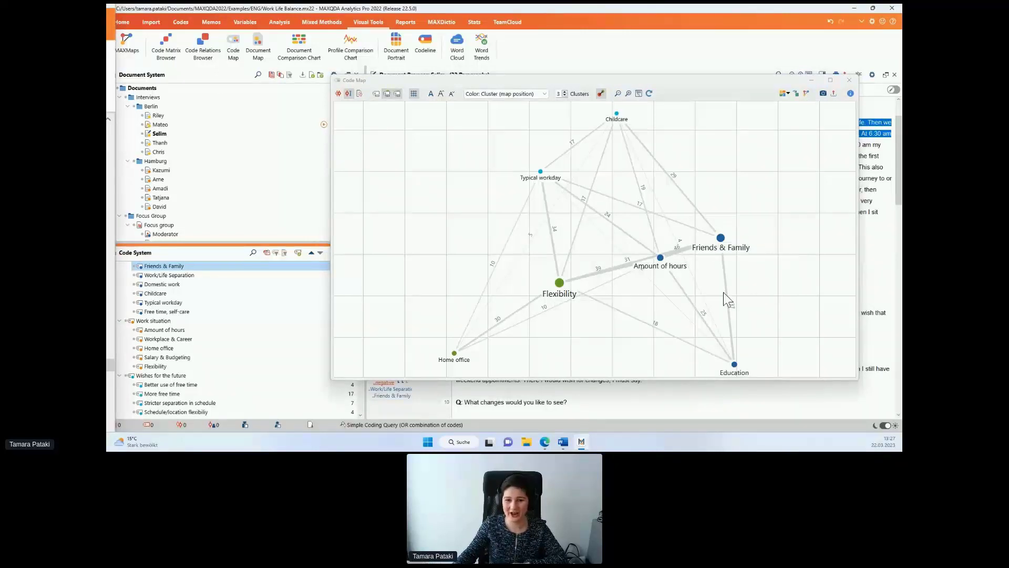
pyautogui.click(850, 80)
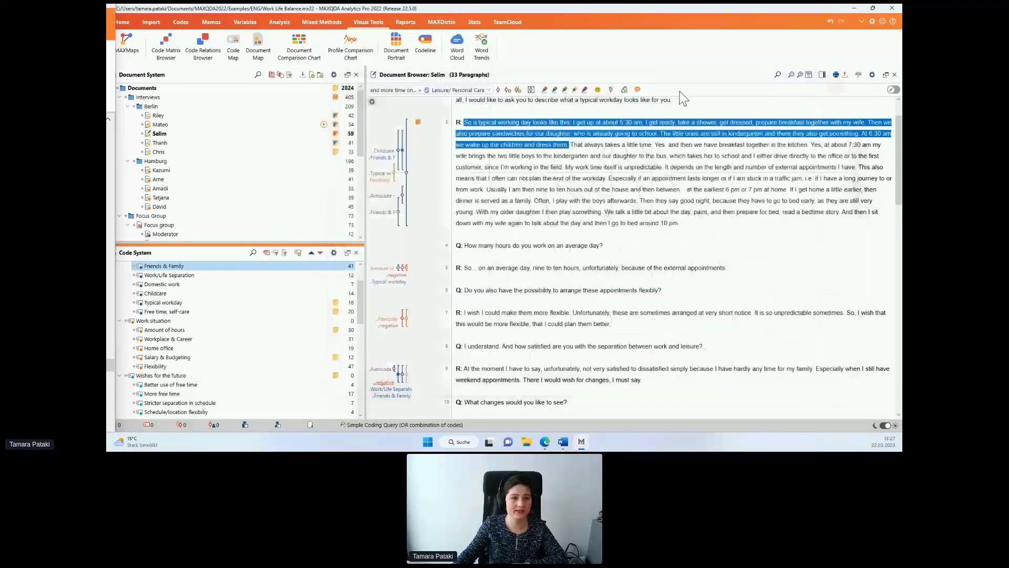
# Start a Document Map and select all single documents in the Interviews group, covering both Berlin and Hamburg
pyautogui.click(258, 46)
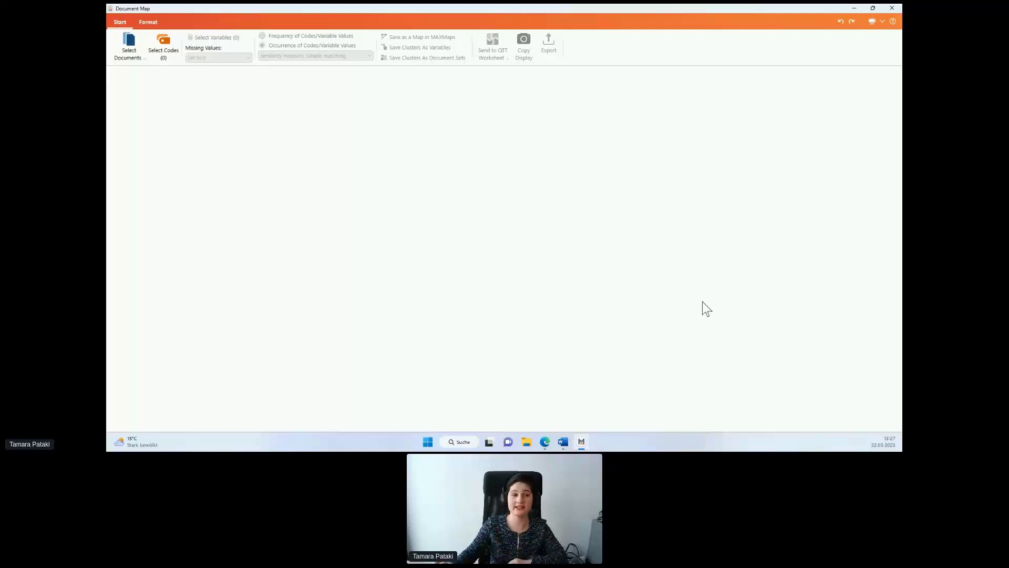
pyautogui.click(135, 62)
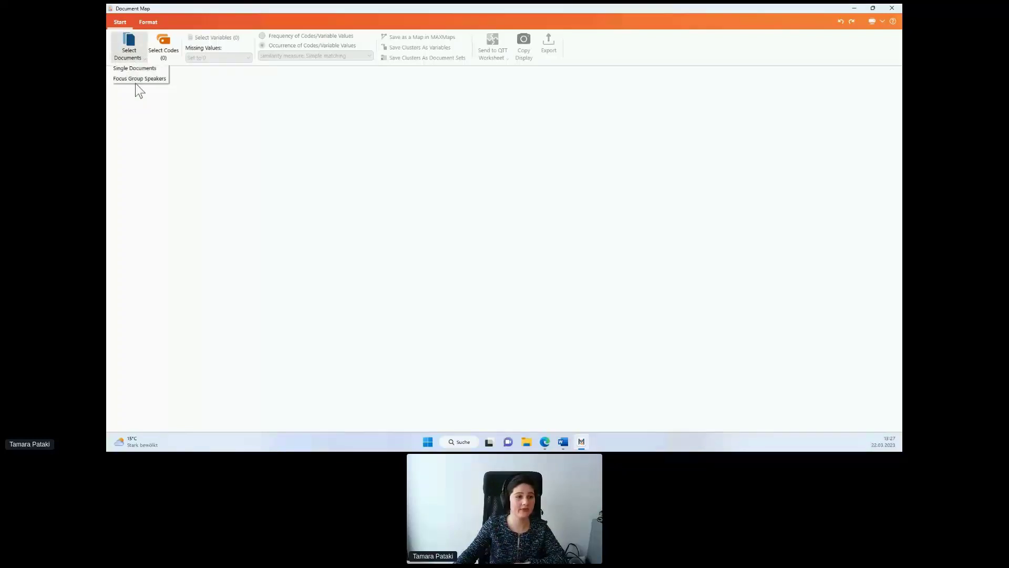
pyautogui.click(144, 69)
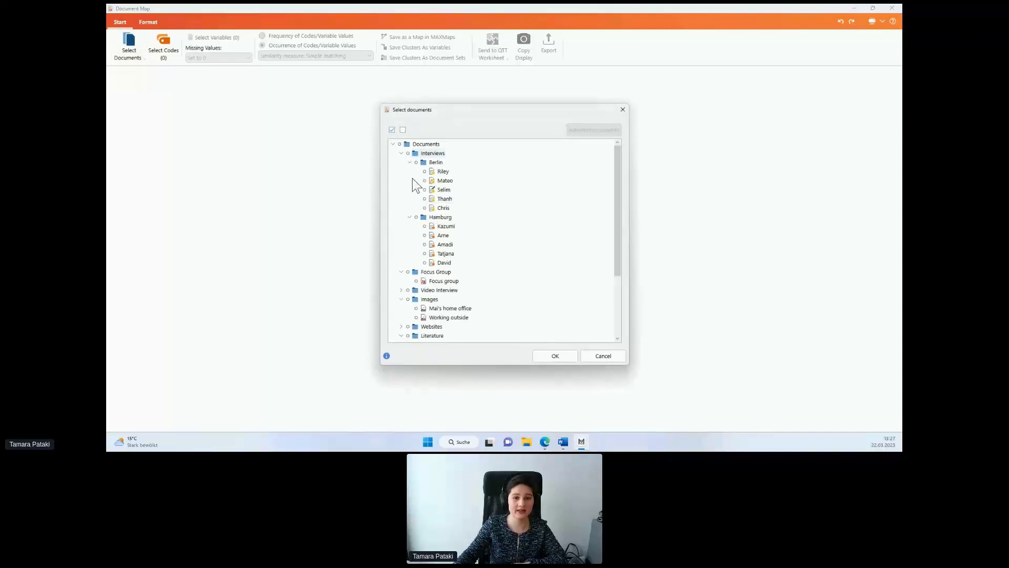
pyautogui.click(407, 153)
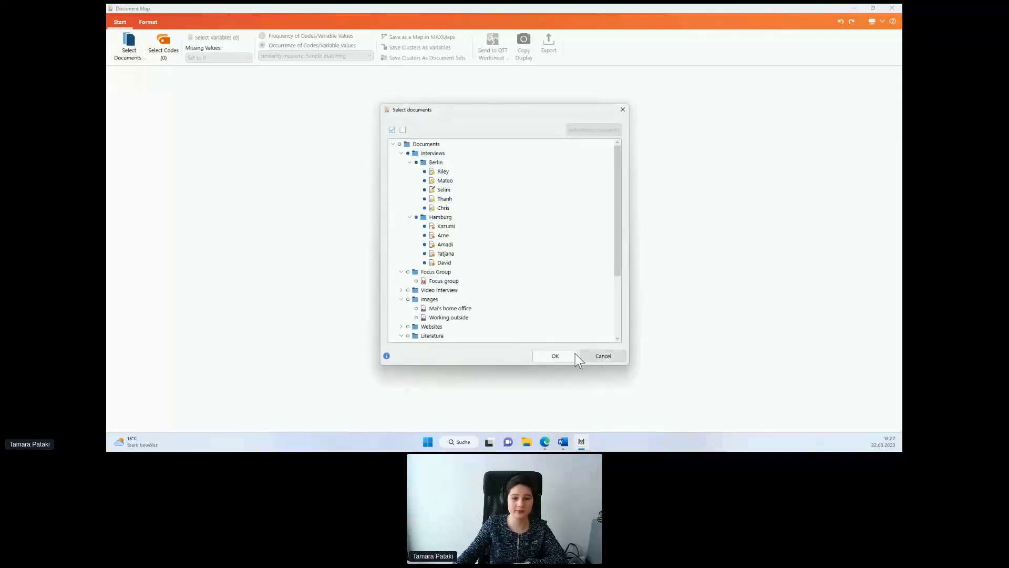
pyautogui.click(553, 356)
# Select all Work-life balance subcodes for the document map, from Education through Free time, self-care
pyautogui.click(175, 47)
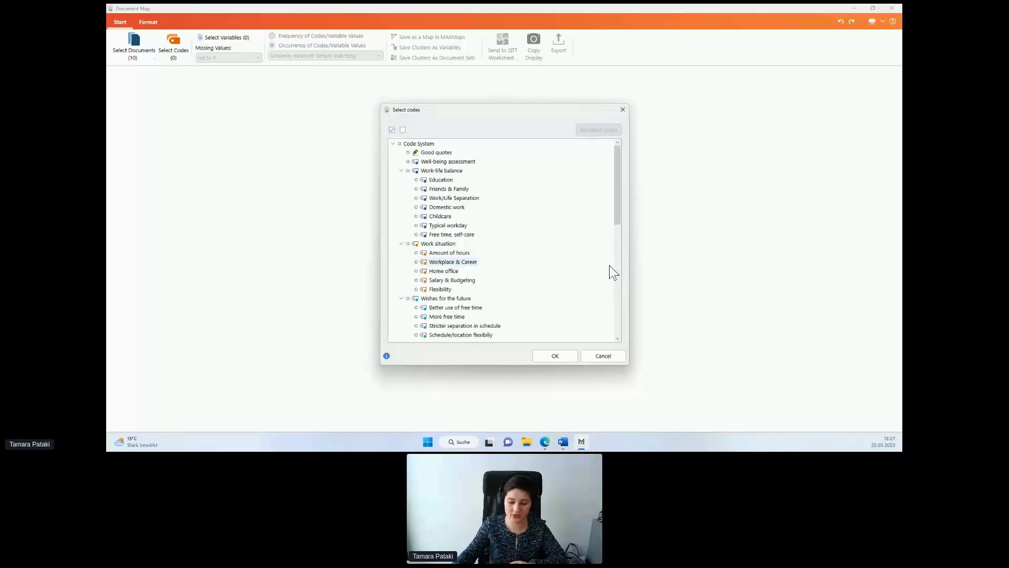
pyautogui.click(409, 171)
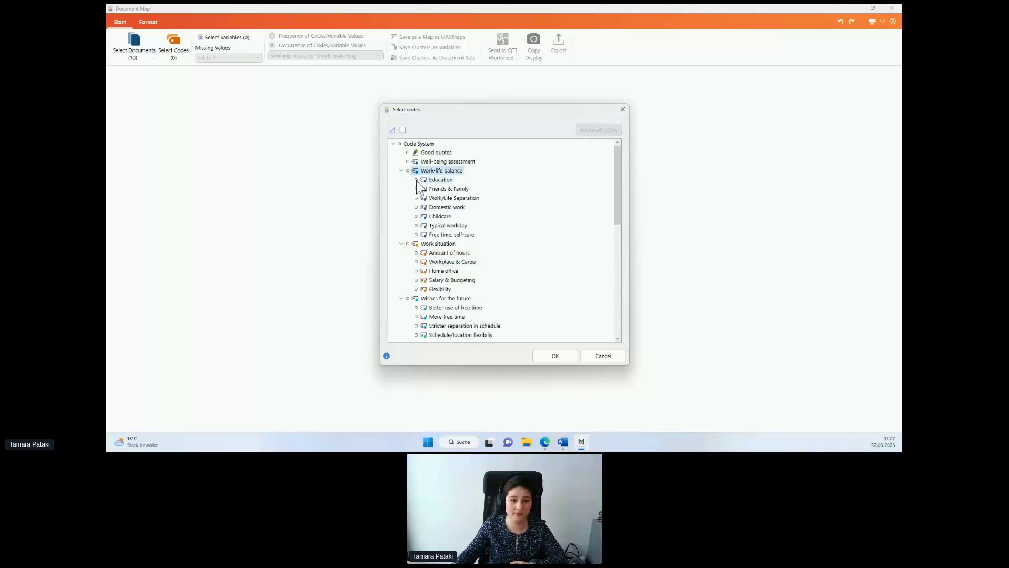
pyautogui.click(416, 180)
pyautogui.click(416, 189)
pyautogui.click(416, 198)
pyautogui.click(417, 208)
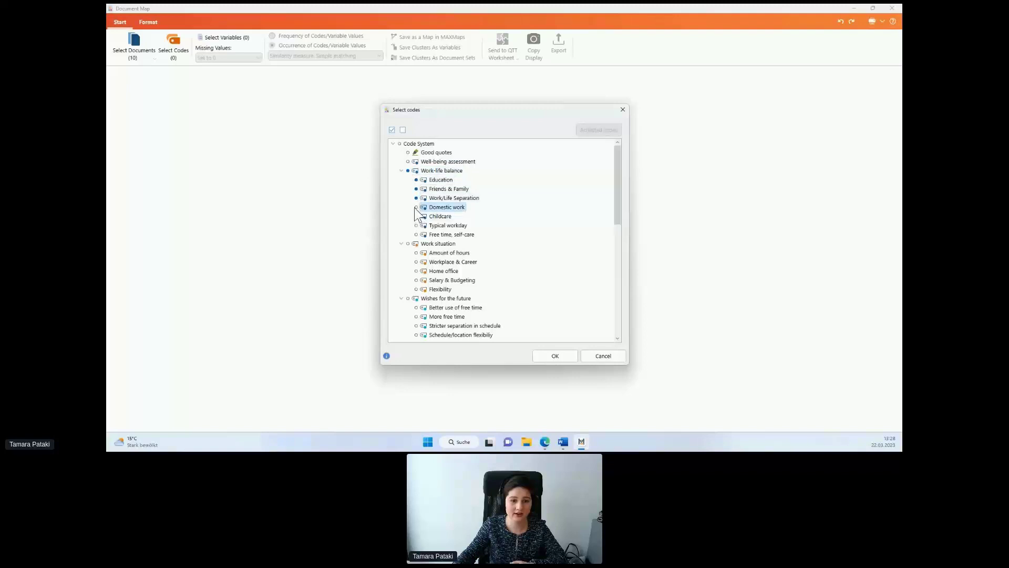
pyautogui.click(416, 217)
pyautogui.click(416, 225)
pyautogui.click(416, 235)
# Add the Work situation codes Amount of hours, Workplace & Career, Home office, Salary & Budgeting and Flexibility to the selection
pyautogui.click(416, 253)
pyautogui.click(415, 262)
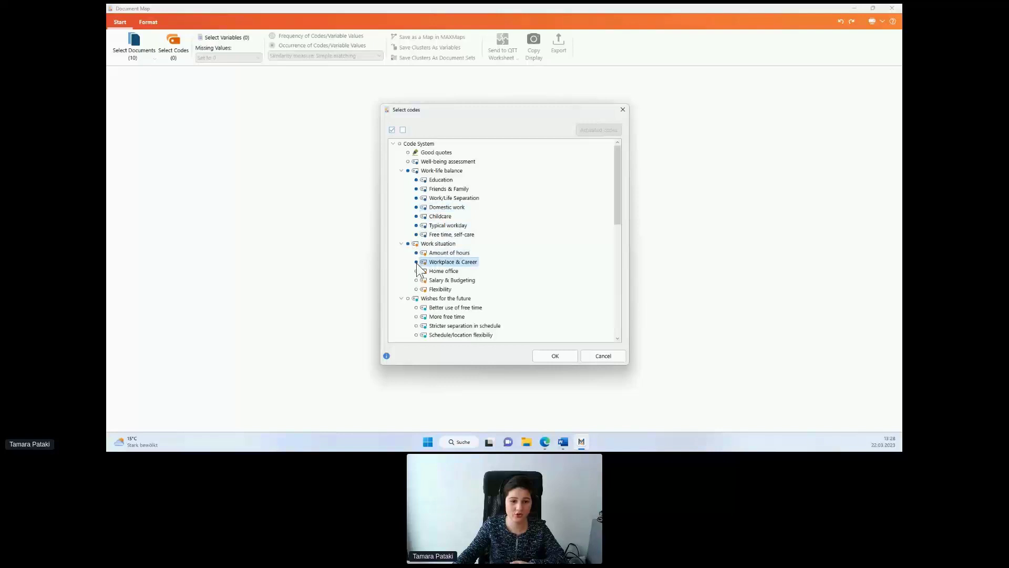
pyautogui.click(416, 270)
pyautogui.click(416, 280)
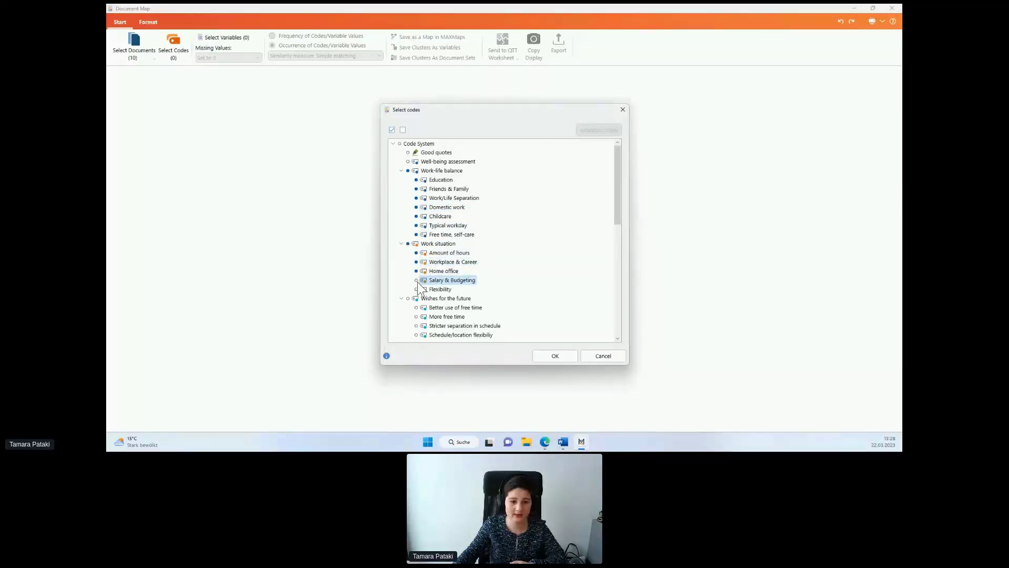
pyautogui.click(420, 290)
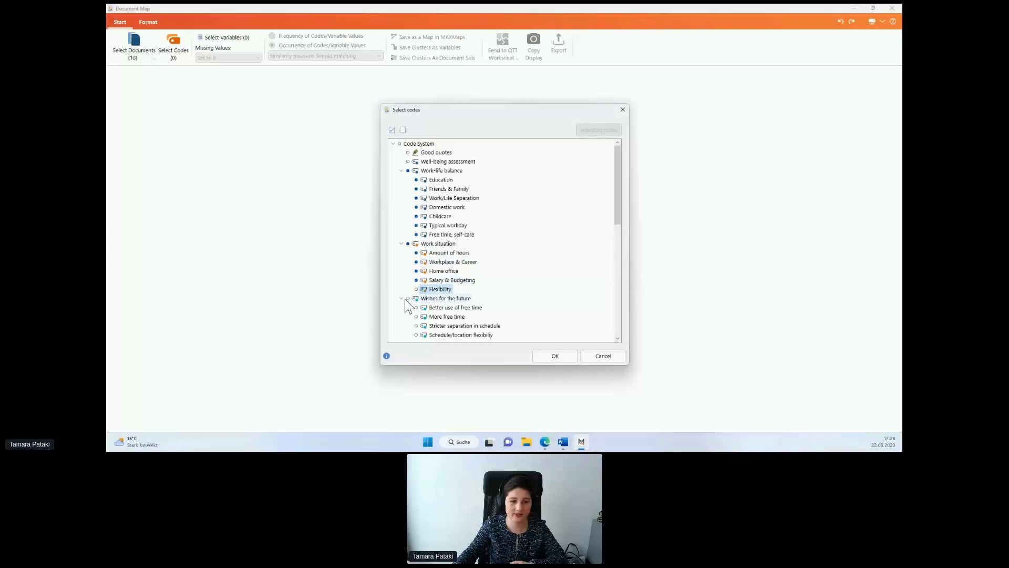
pyautogui.click(416, 289)
# Add Better use of free time, More free time, Stricter separation in schedule and Schedule/location flexibility, and generate the document map
pyautogui.click(416, 308)
pyautogui.click(415, 317)
pyautogui.click(416, 326)
pyautogui.click(417, 334)
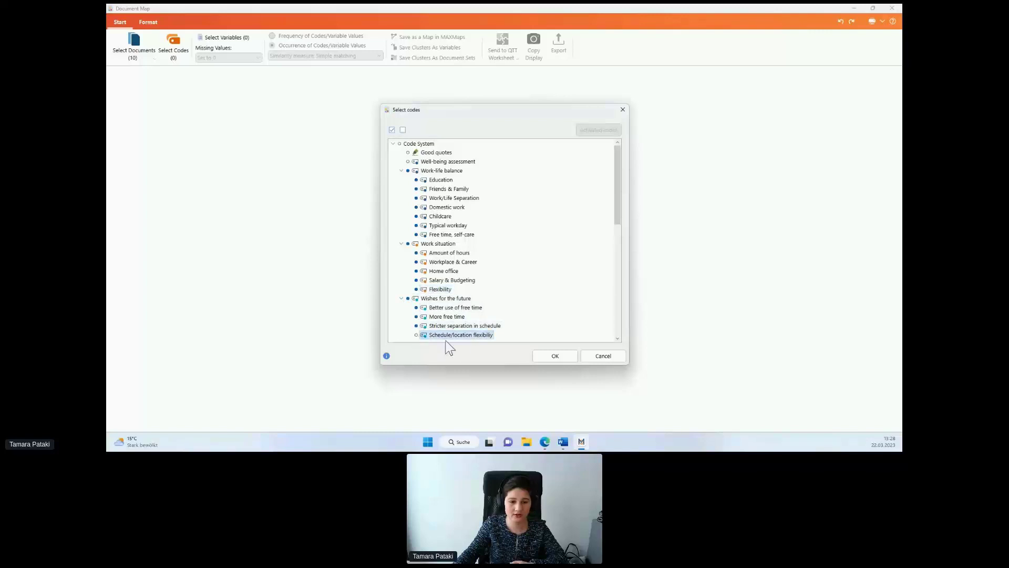
pyautogui.click(416, 335)
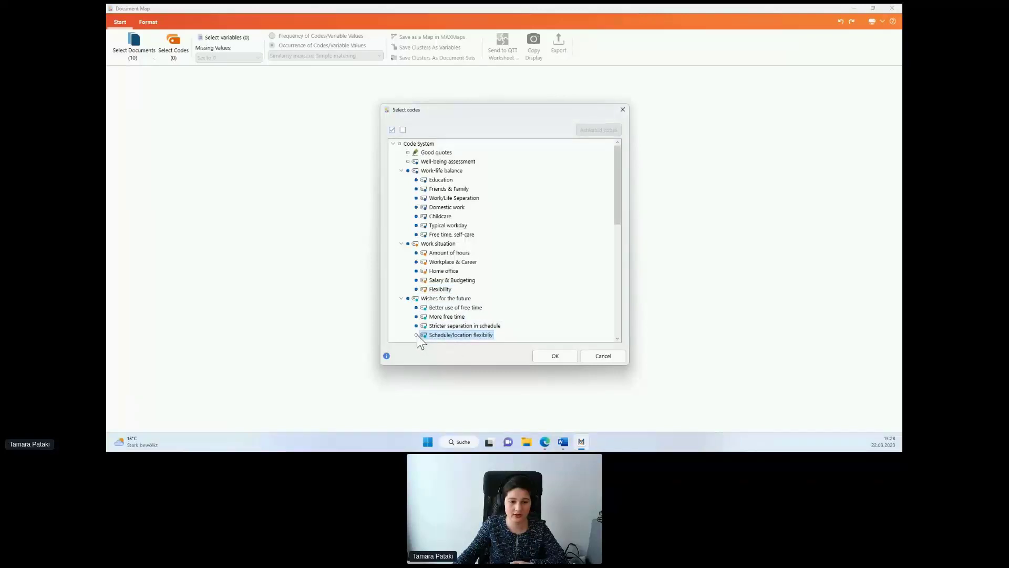
pyautogui.click(546, 355)
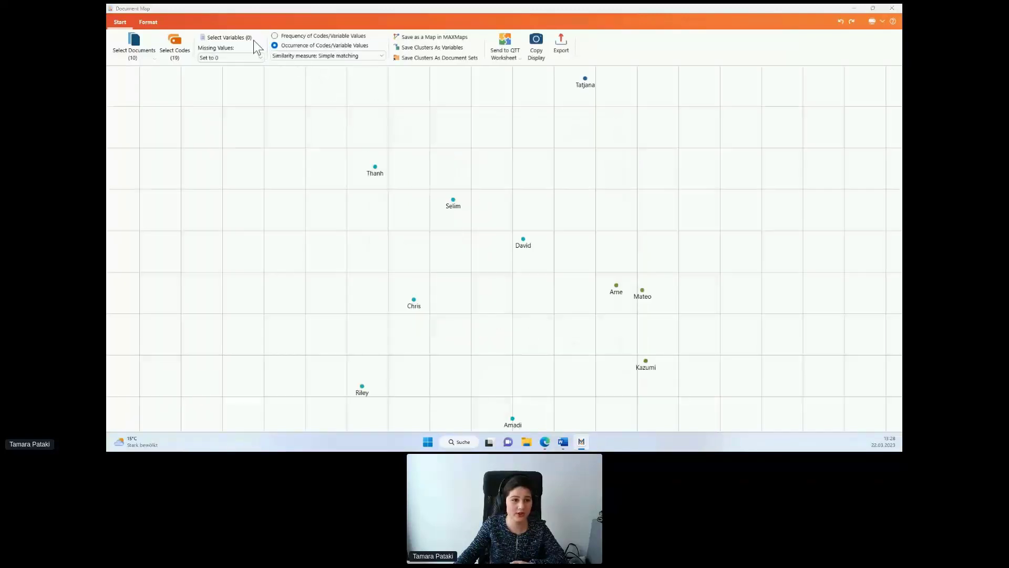
# Integrate the variable Highest level of education into the document map with all its values inserted as conditions
pyautogui.click(237, 37)
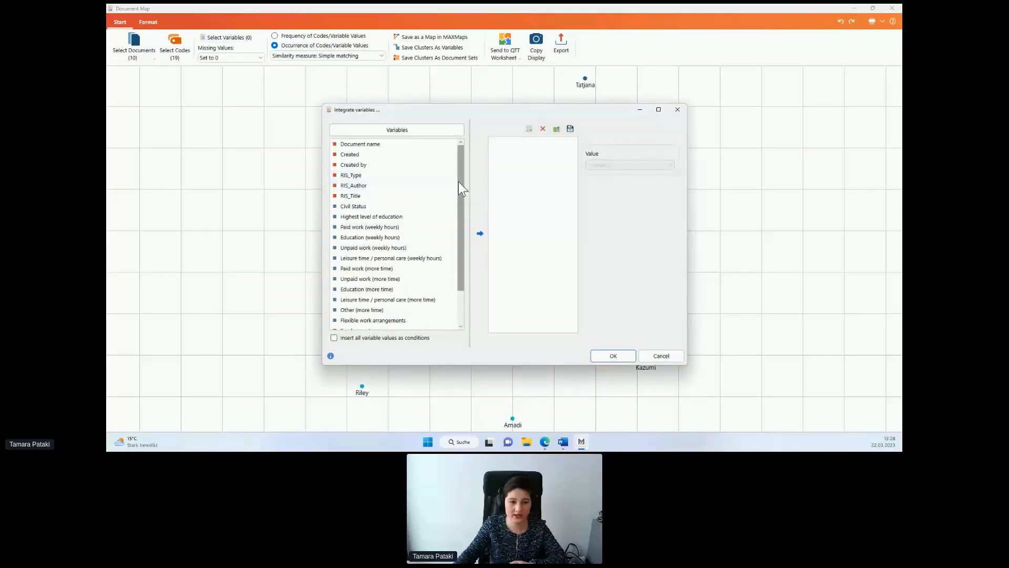
pyautogui.click(399, 217)
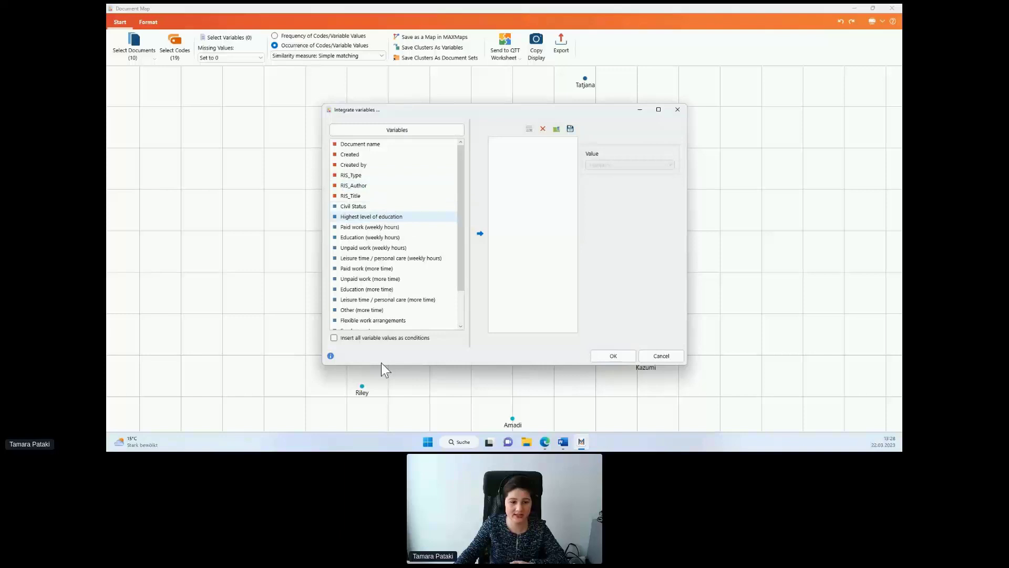
pyautogui.click(336, 338)
pyautogui.click(478, 234)
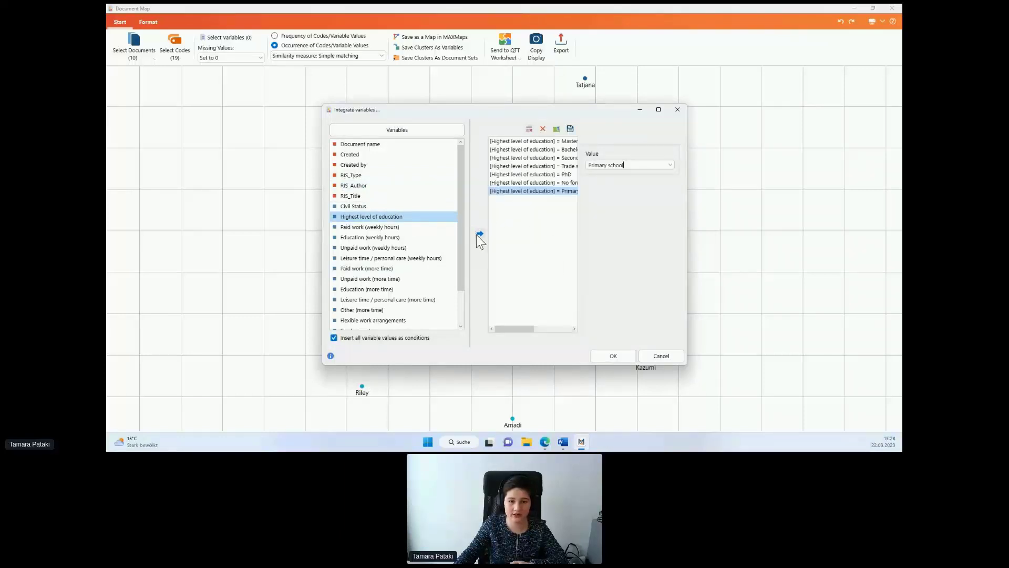
pyautogui.click(620, 353)
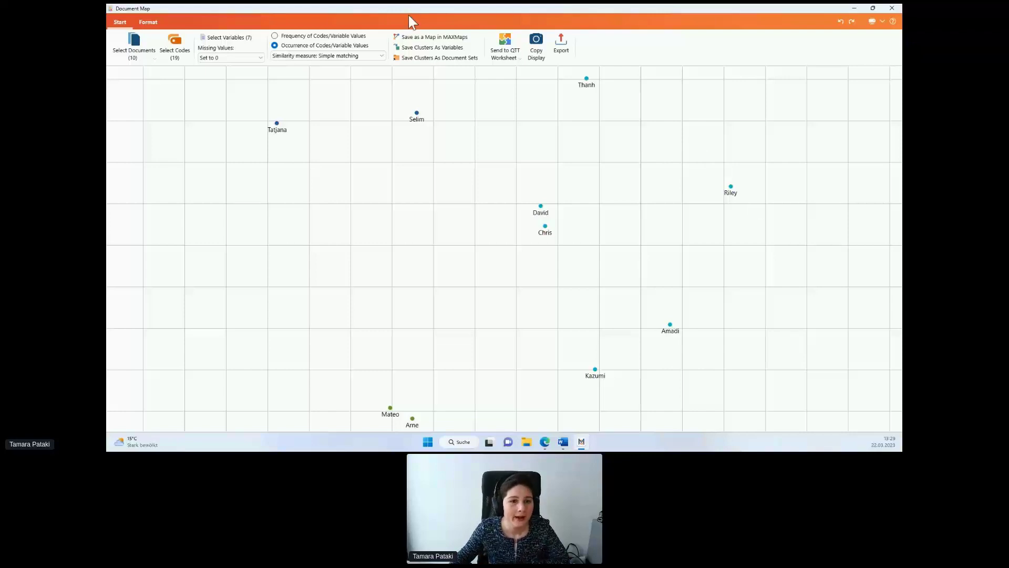
# Save the document map as a map in MAXMaps and close the Document Map window
pyautogui.click(429, 38)
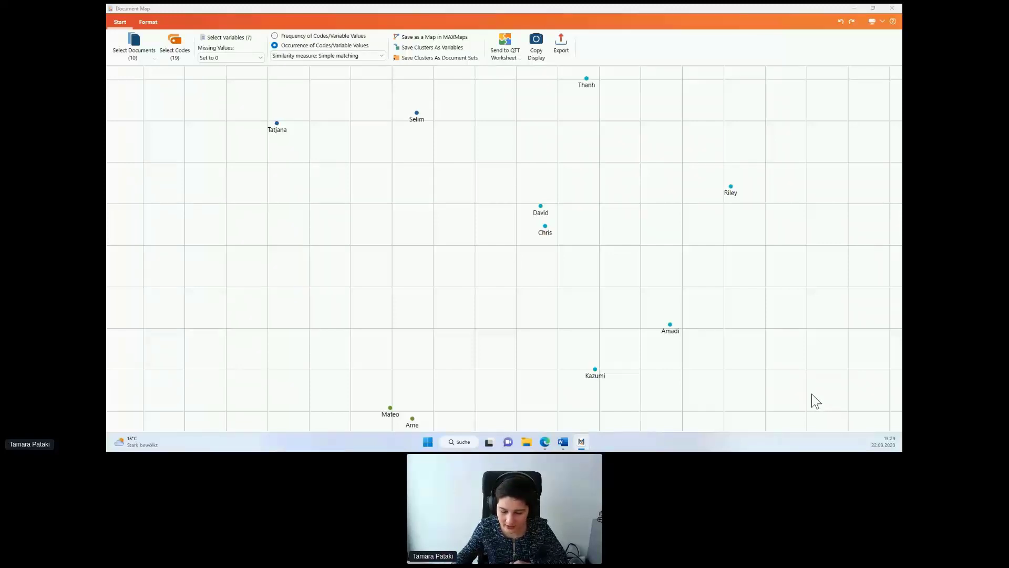
pyautogui.click(894, 11)
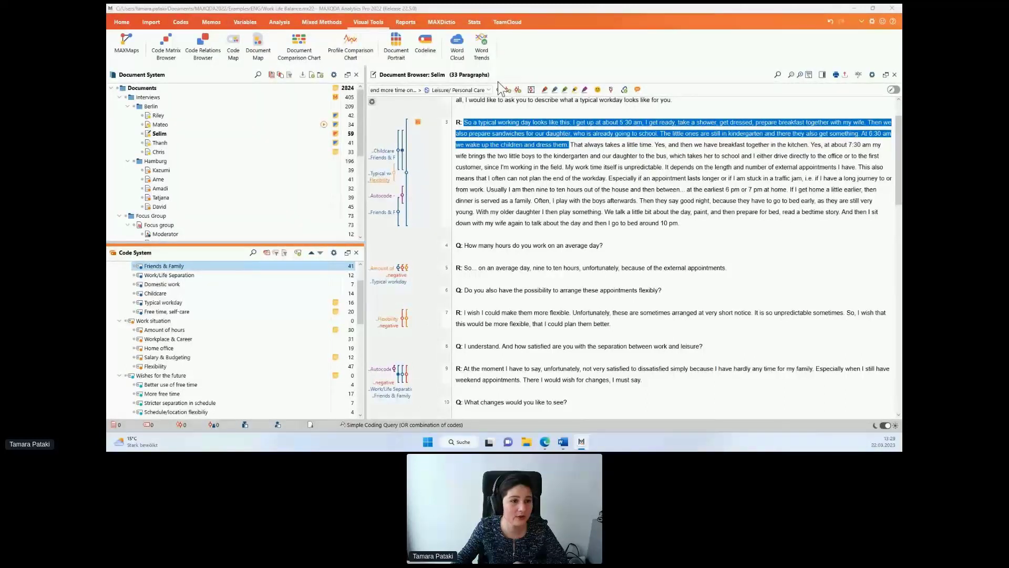
# Start Creative Coding, add the Work-life balance code with its subcodes to the workspace, and begin organizing the codes
pyautogui.click(179, 22)
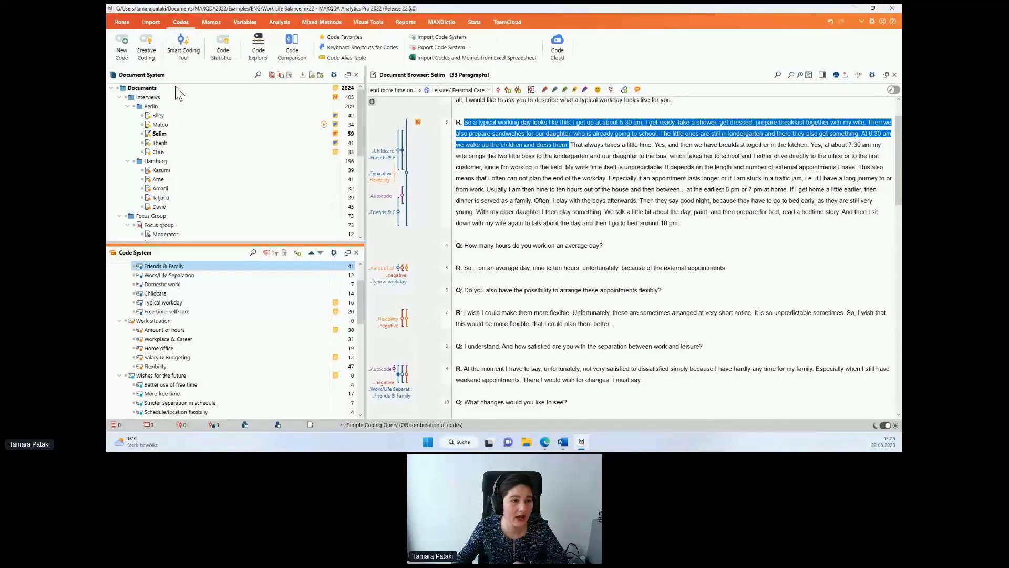
pyautogui.click(149, 38)
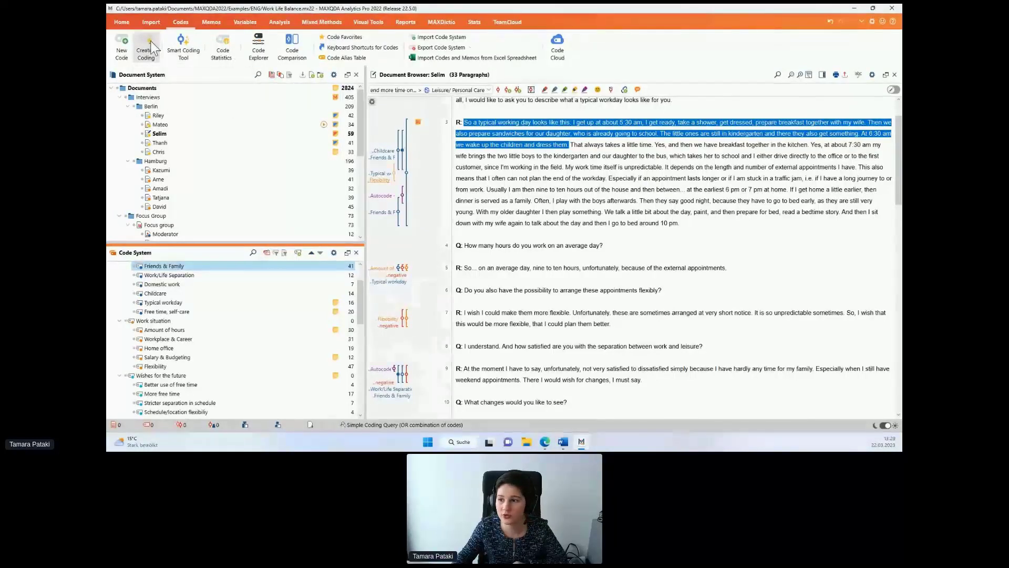
pyautogui.click(149, 43)
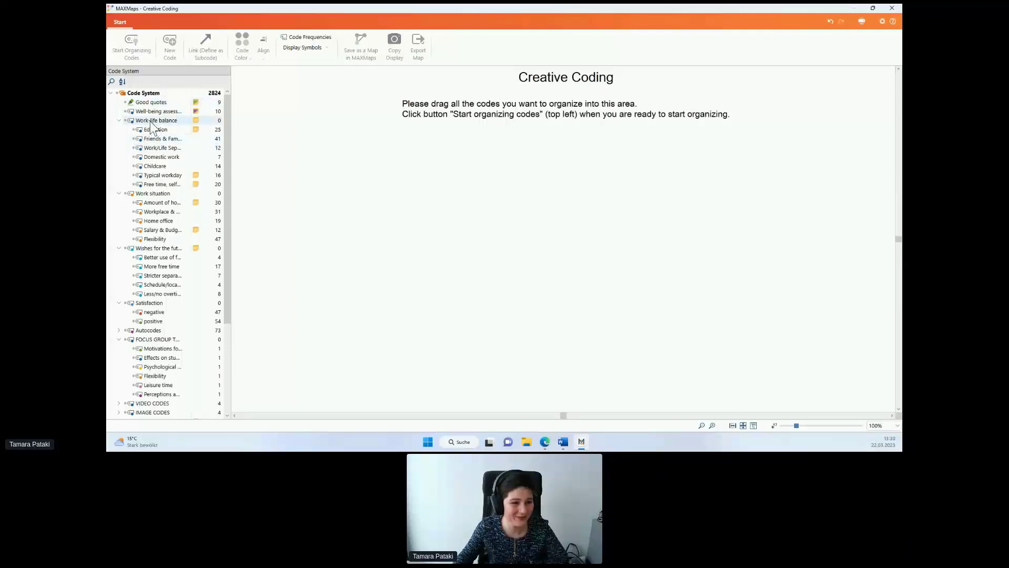
pyautogui.moveTo(152, 126); pyautogui.dragTo(581, 194)
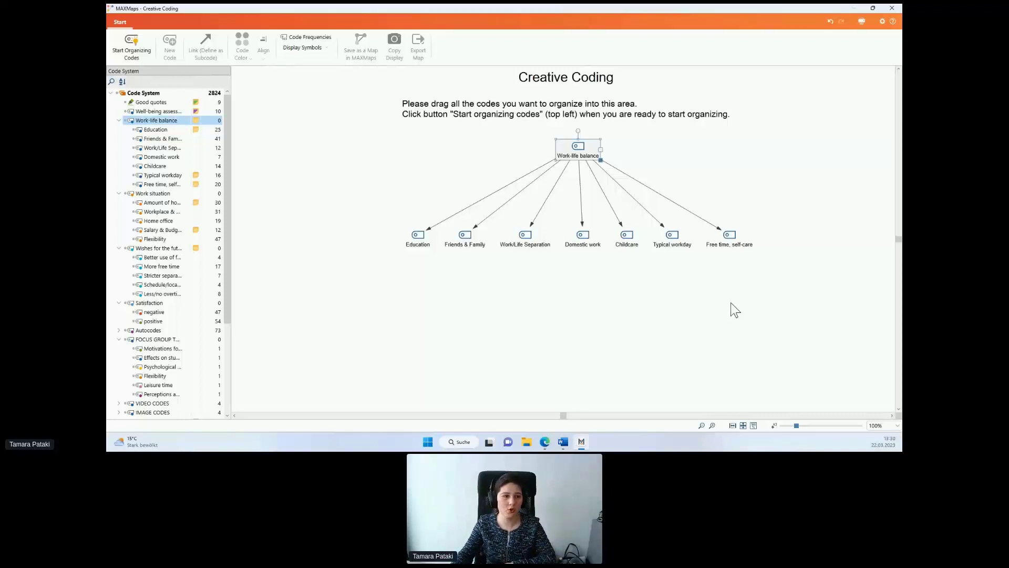
pyautogui.click(131, 45)
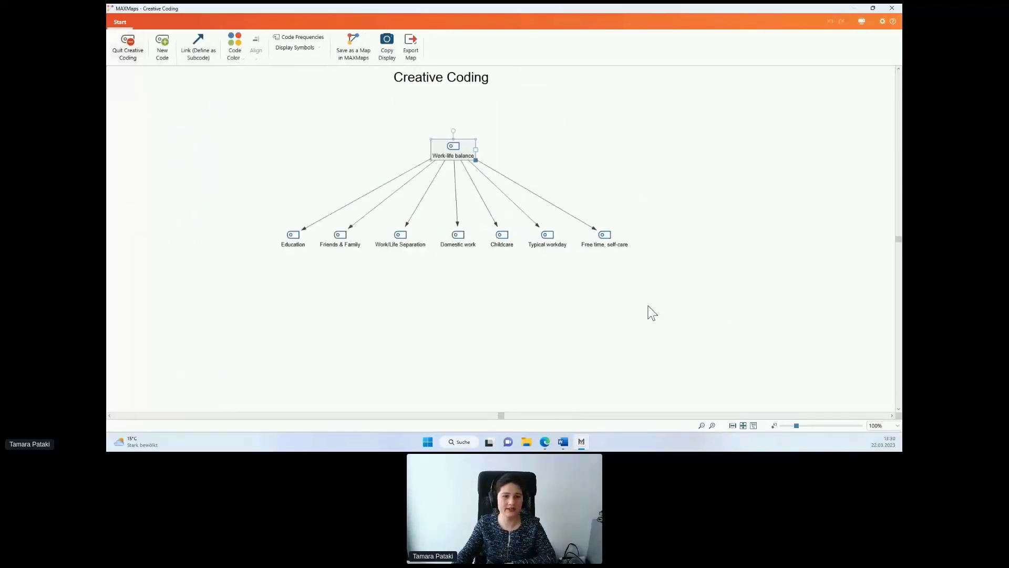
# Create a new blue code named Relationships and place it beside Work-life balance, above the Friends & Family code
pyautogui.click(163, 45)
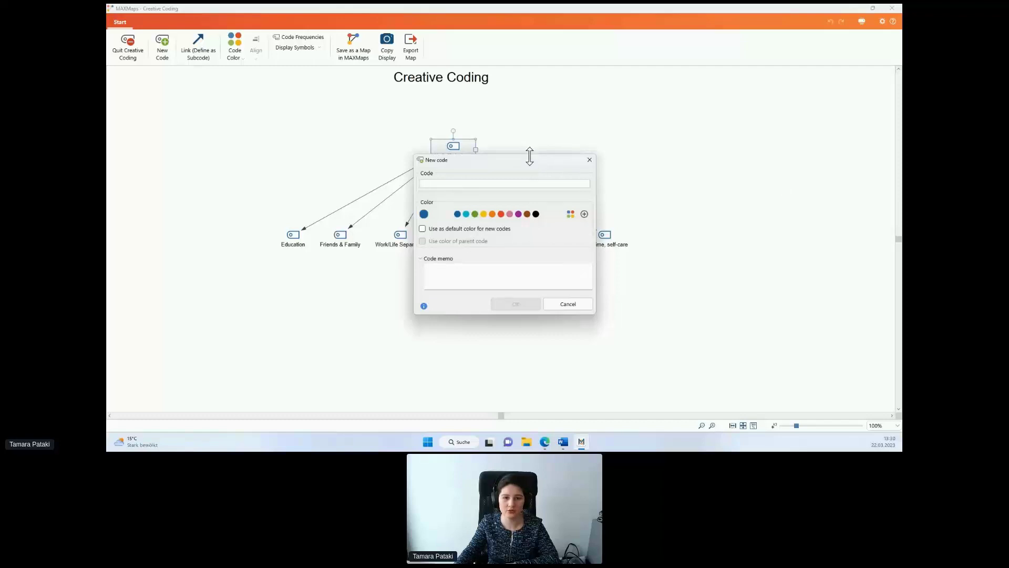
pyautogui.moveTo(706, 186); pyautogui.dragTo(760, 150)
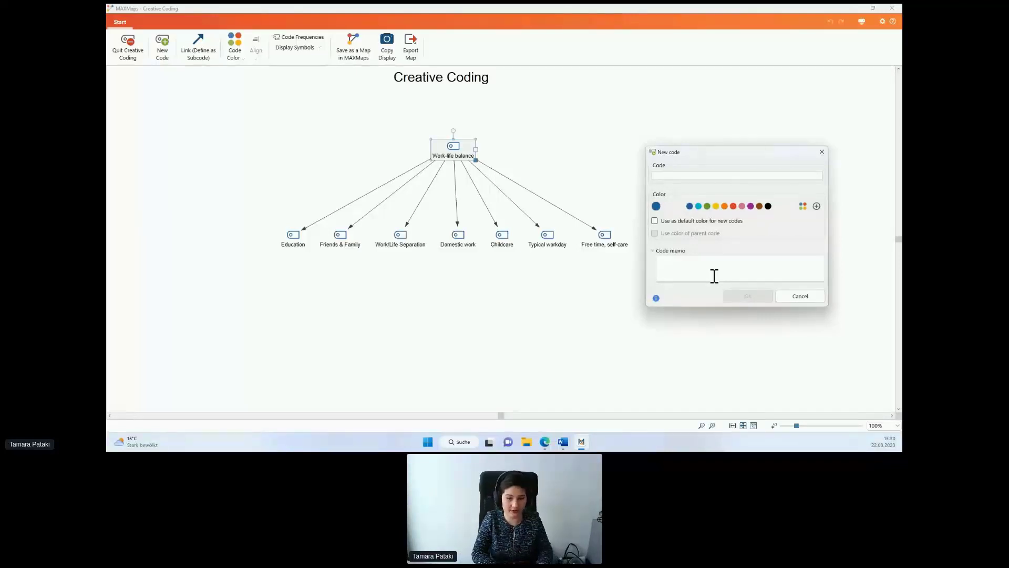
pyautogui.write('Relationships')
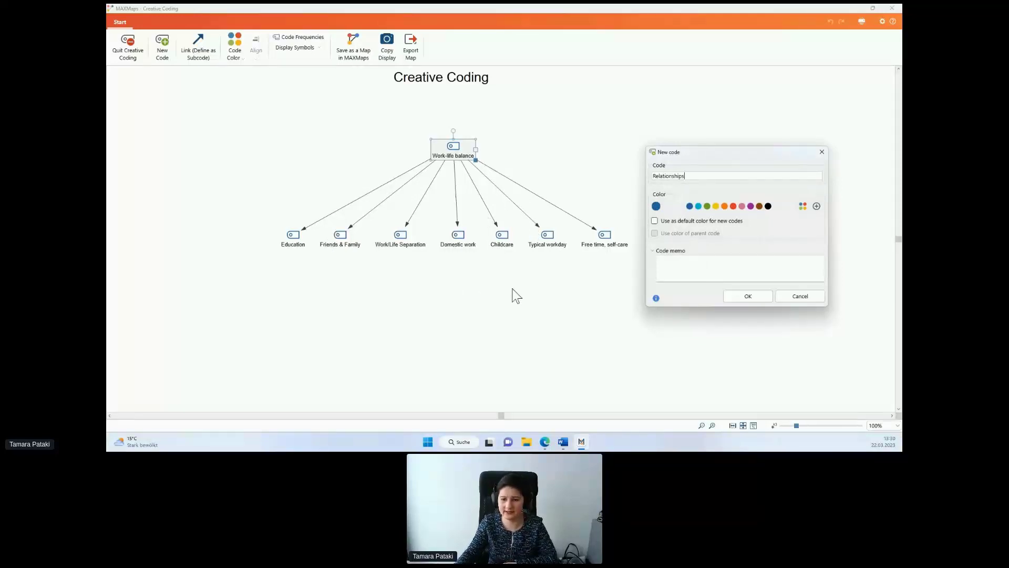
pyautogui.click(748, 297)
pyautogui.moveTo(118, 79); pyautogui.dragTo(364, 164)
# Link Relationships as a subcode of Work-life balance, and Friends & Family and Childcare as subcodes of Relationships
pyautogui.click(193, 45)
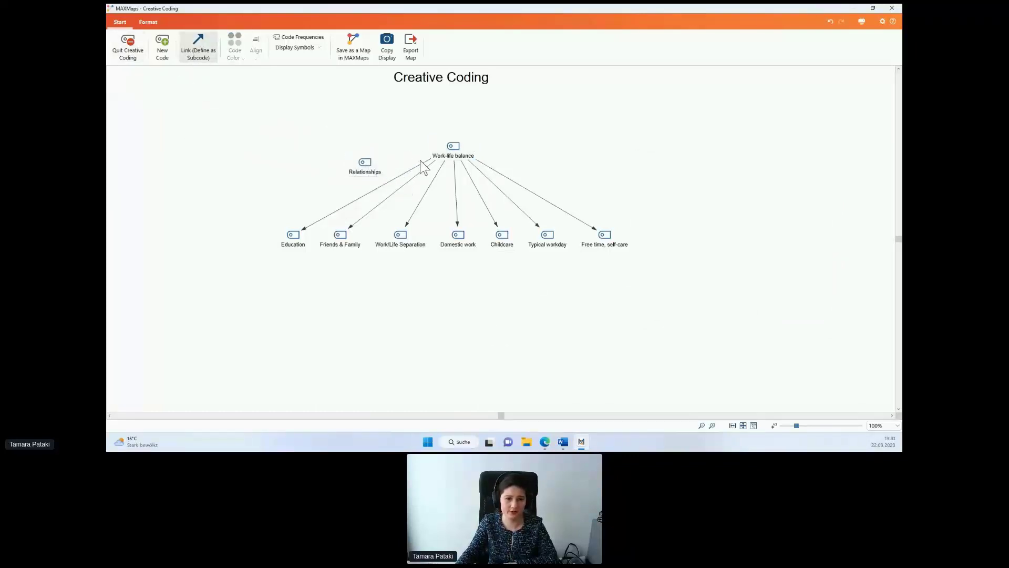
pyautogui.moveTo(453, 147); pyautogui.dragTo(366, 163)
pyautogui.moveTo(363, 166); pyautogui.dragTo(349, 229)
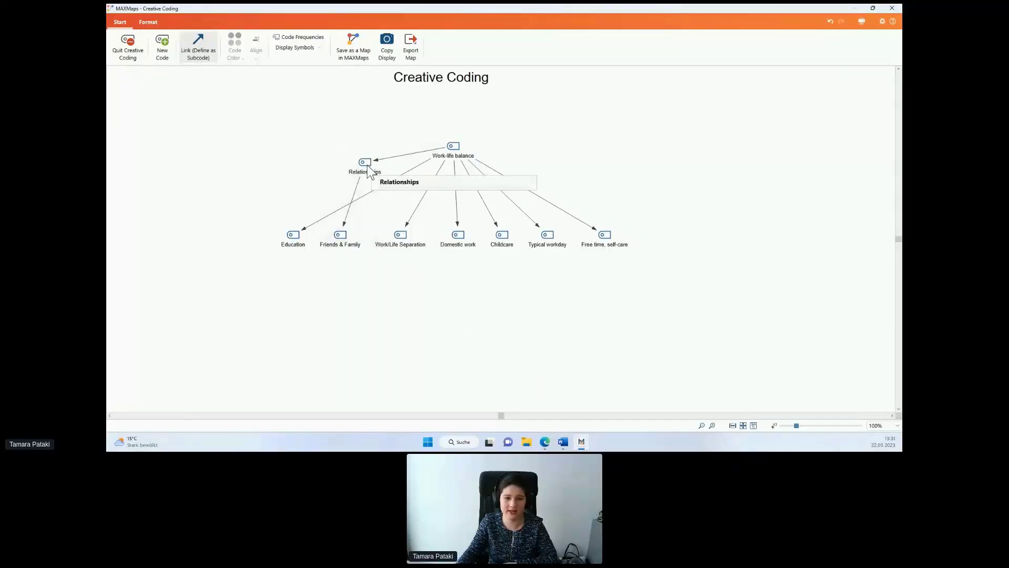
pyautogui.moveTo(366, 165)
pyautogui.mouseDown()
pyautogui.moveTo(592, 244)
pyautogui.moveTo(498, 238)
pyautogui.mouseUp()
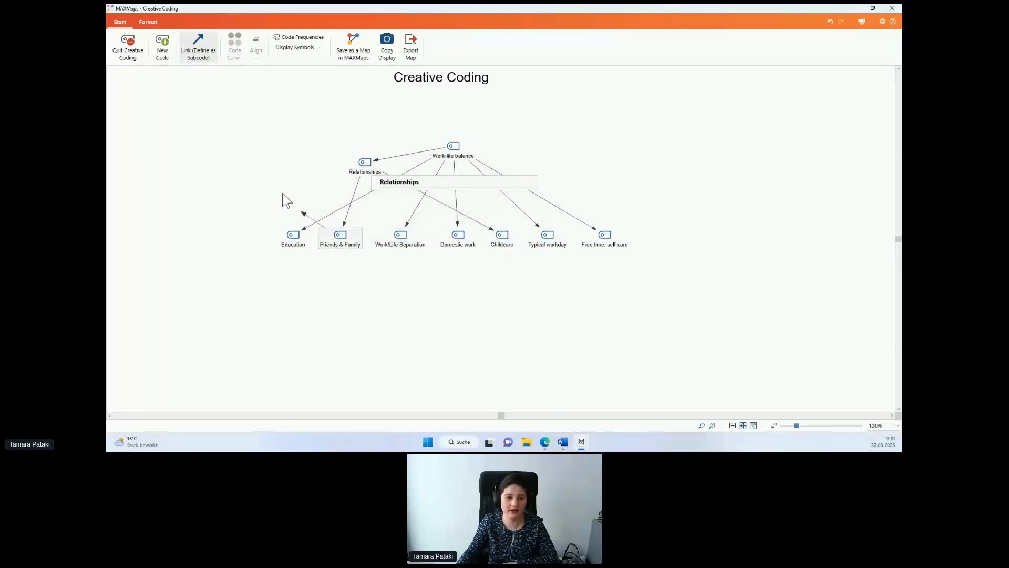
# Leave link mode and rearrange the map, grouping Friends & Family and Childcare beside Relationships and moving Education closer to Work/Life Separation
pyautogui.moveTo(283, 194); pyautogui.dragTo(293, 162)
pyautogui.click(203, 45)
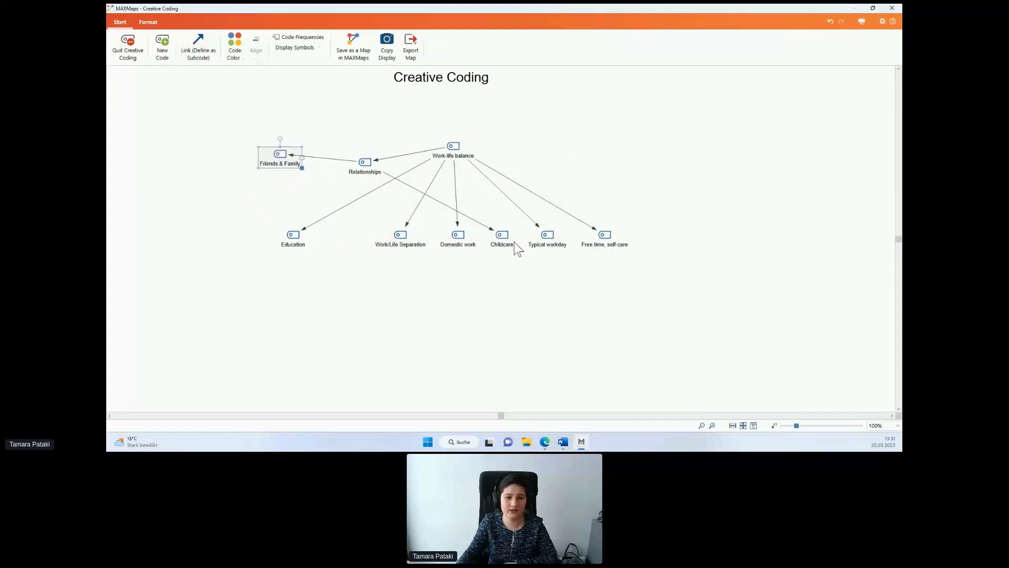
pyautogui.moveTo(508, 241); pyautogui.dragTo(294, 203)
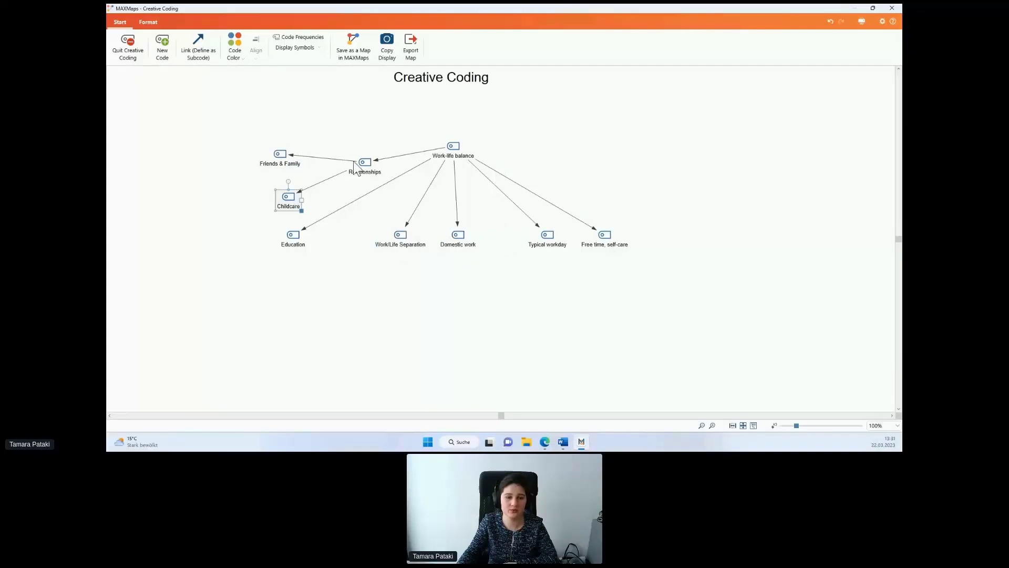
pyautogui.moveTo(365, 168); pyautogui.dragTo(359, 164)
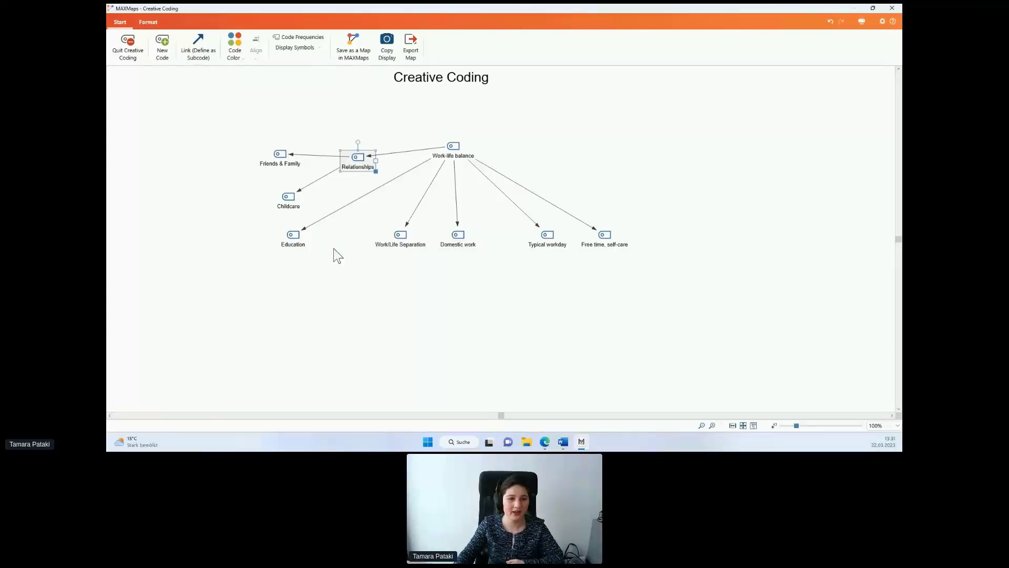
pyautogui.moveTo(294, 239); pyautogui.dragTo(343, 229)
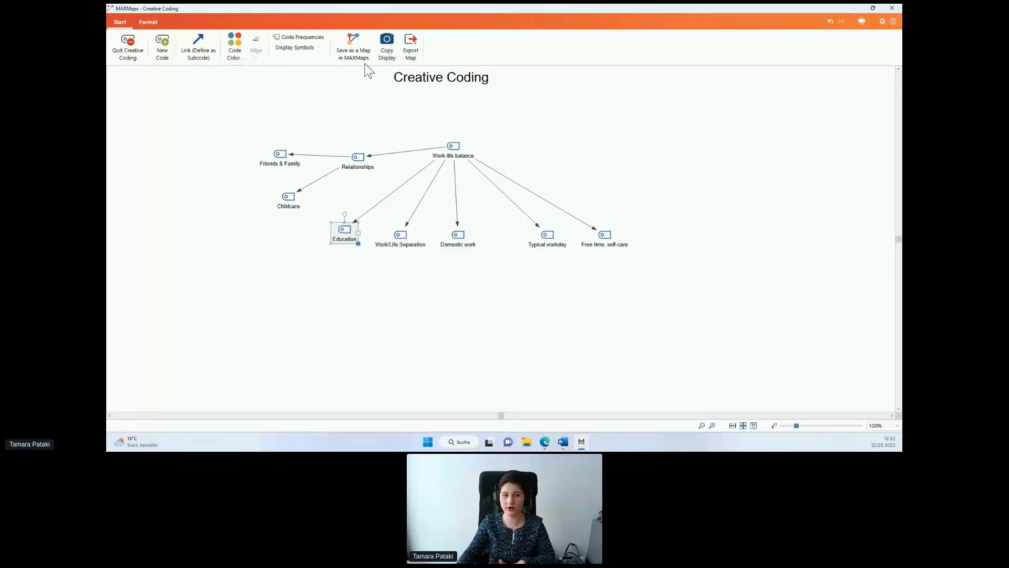
# Quit Creative Coding without applying the code structure to the code system, keeping the map as a standard MAXMap
pyautogui.click(893, 9)
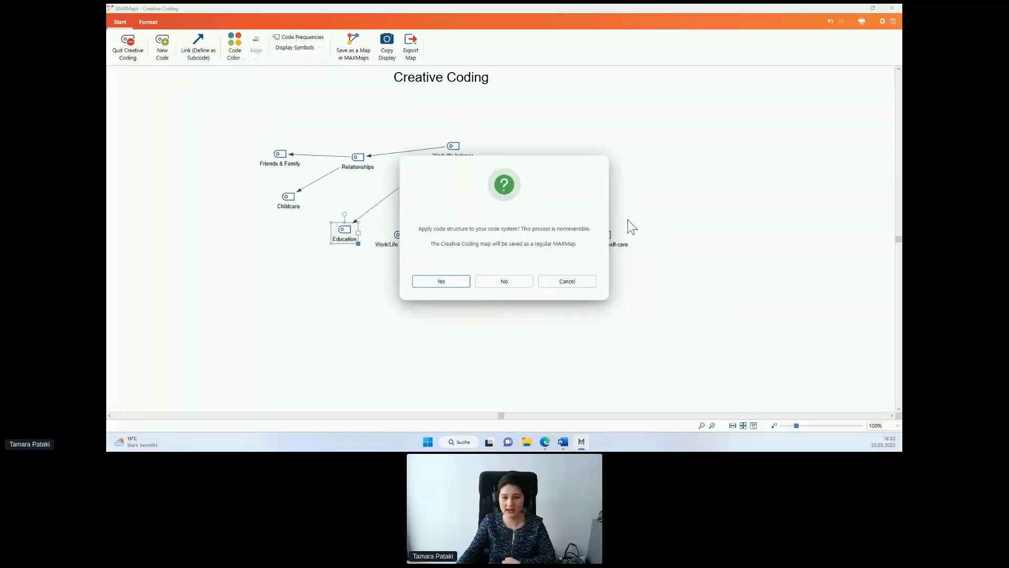
pyautogui.click(521, 285)
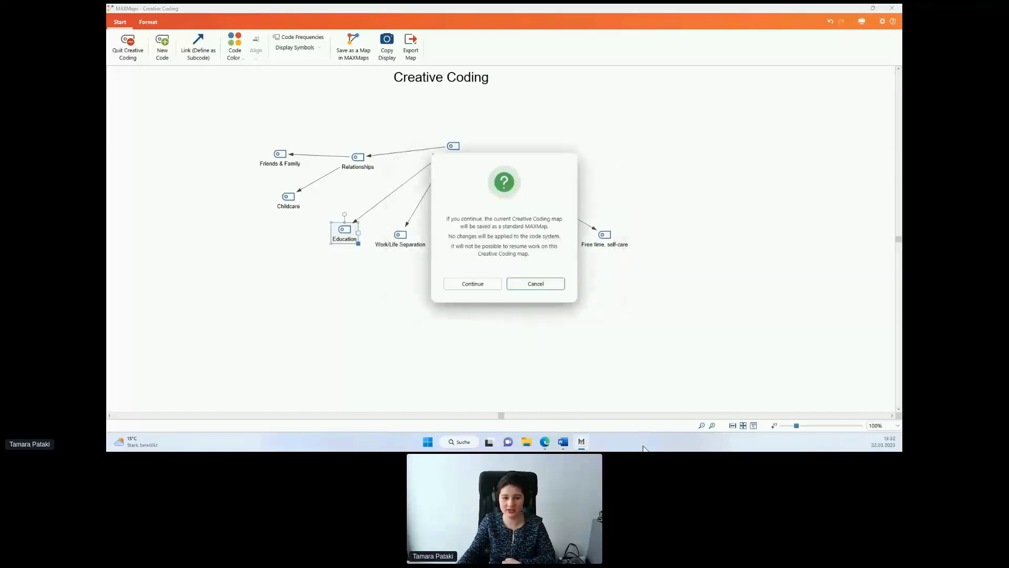
pyautogui.click(473, 286)
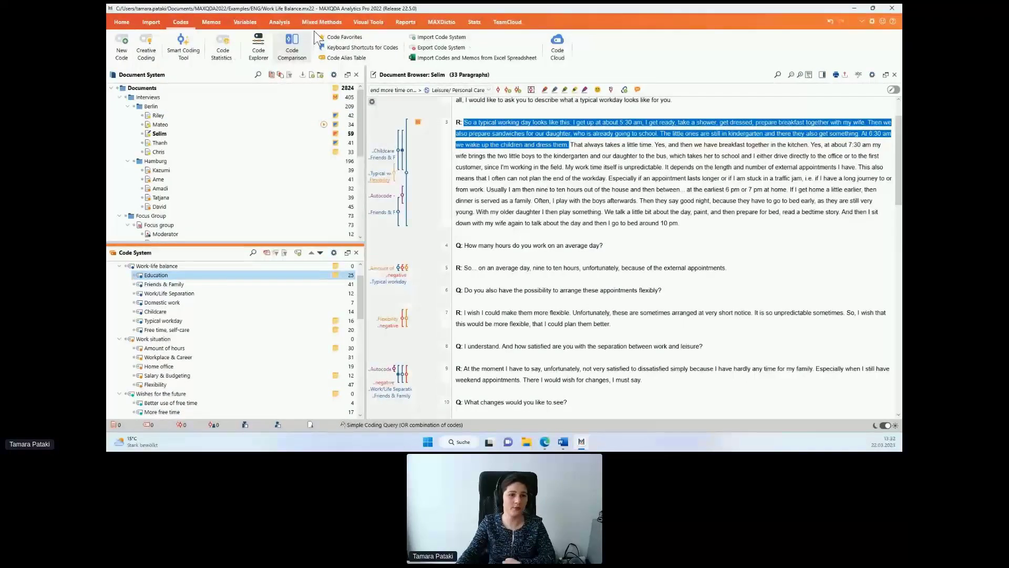
# Return to MAXMaps at full size, open the Creative Coding (1) map and move the Work-life balance code higher above its subcodes
pyautogui.click(379, 24)
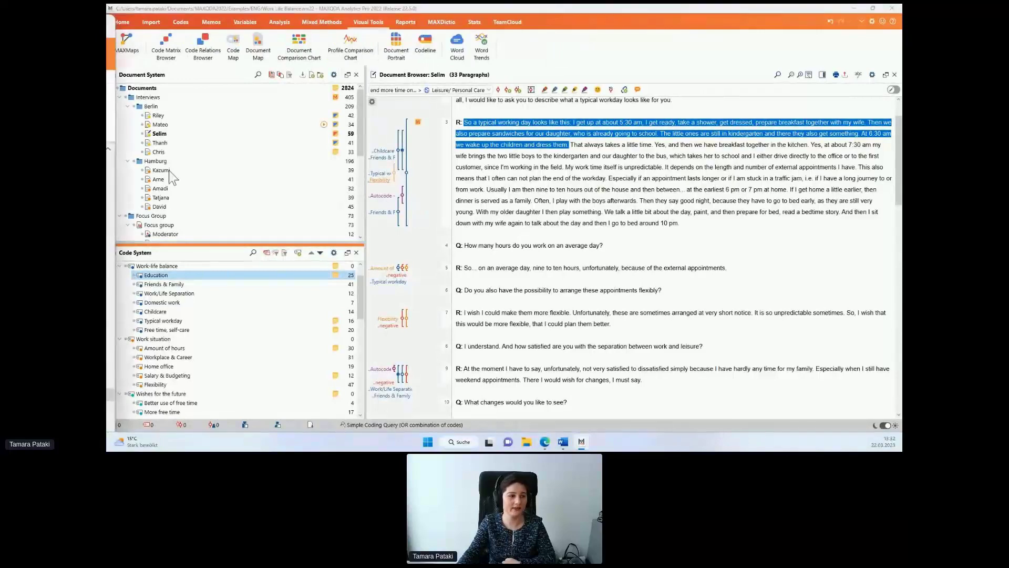
pyautogui.moveTo(556, 84); pyautogui.dragTo(573, 4)
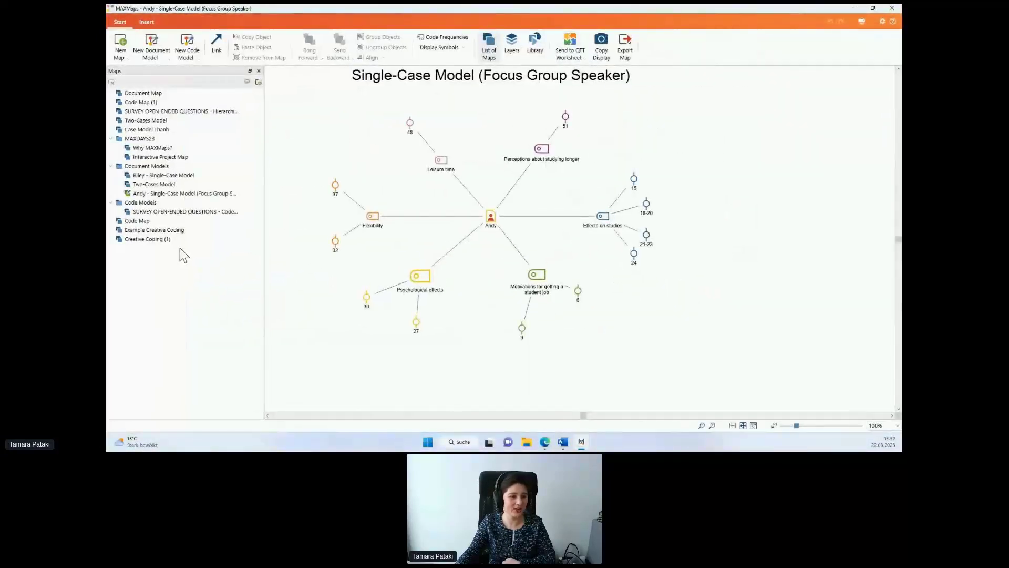
pyautogui.click(156, 95)
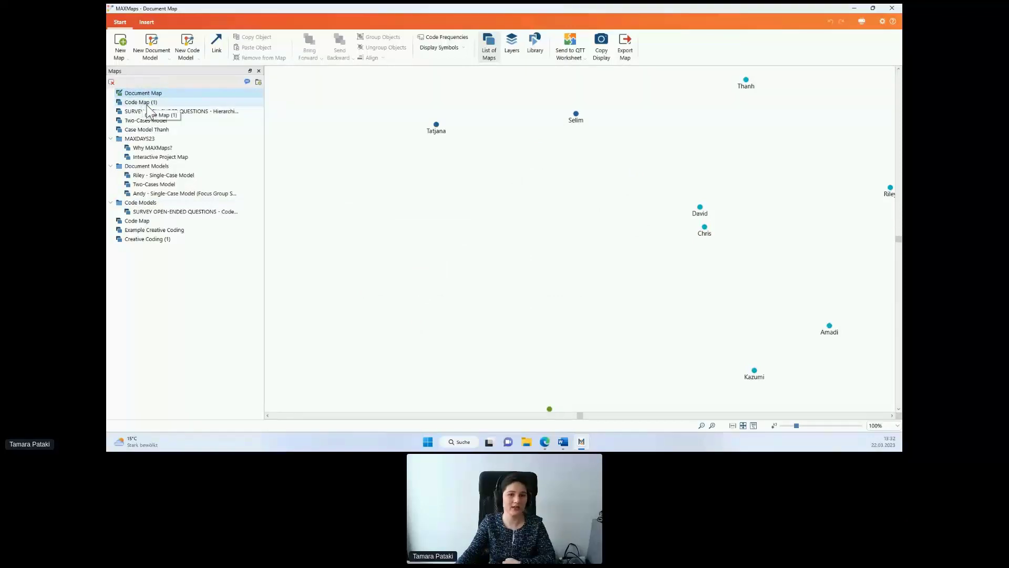
pyautogui.click(145, 104)
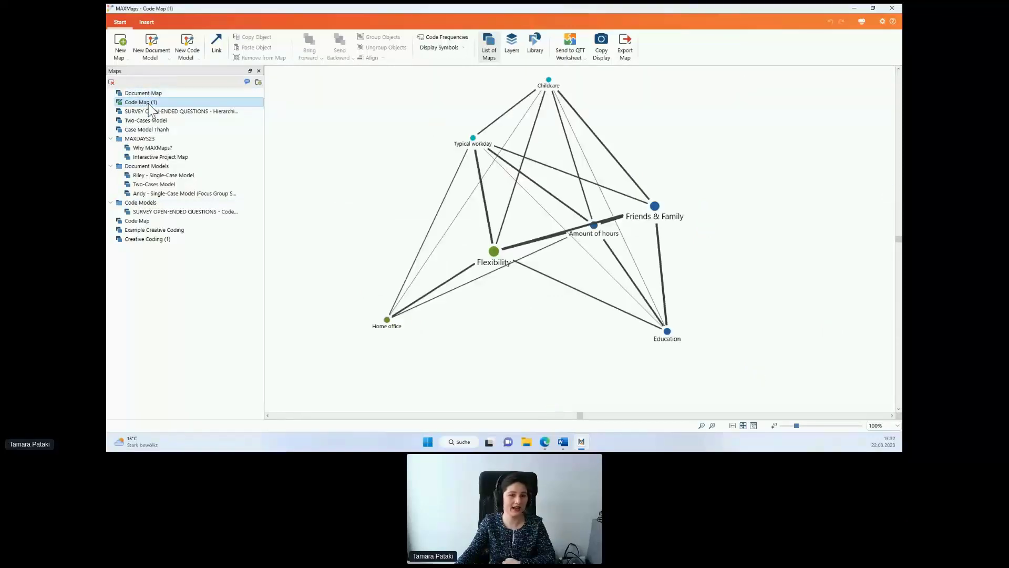
pyautogui.click(143, 240)
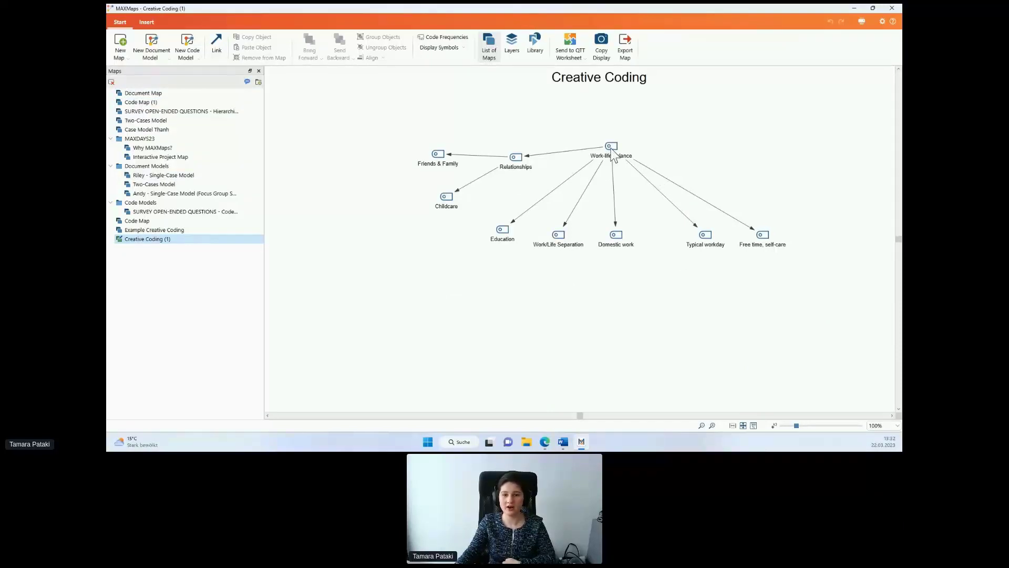
pyautogui.moveTo(611, 149); pyautogui.dragTo(601, 116)
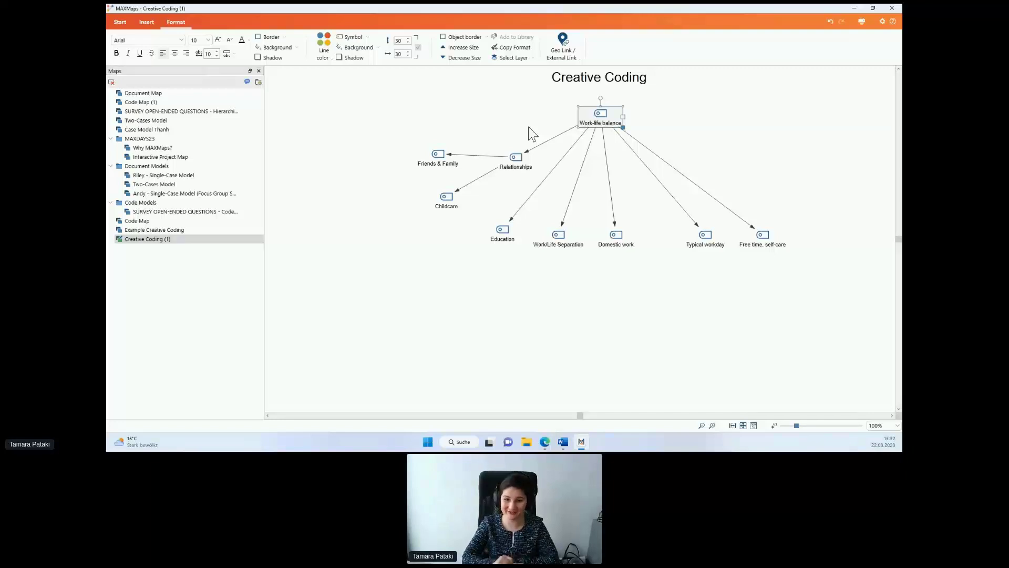
# Shift the Typical workday and Flexibility codes slightly in Code Map (1), and move the green document up a little in the Document Map
pyautogui.click(145, 93)
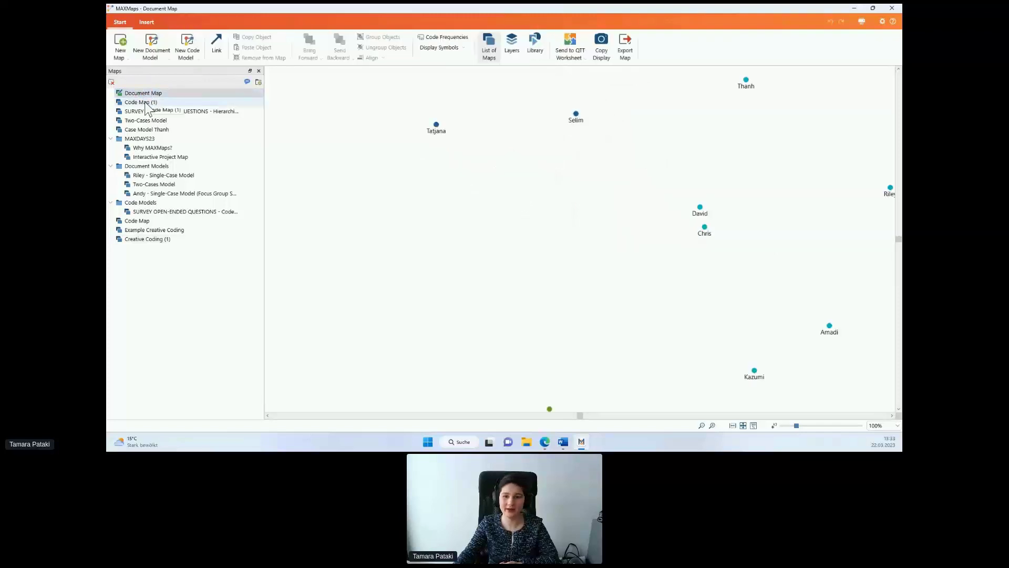
pyautogui.click(146, 103)
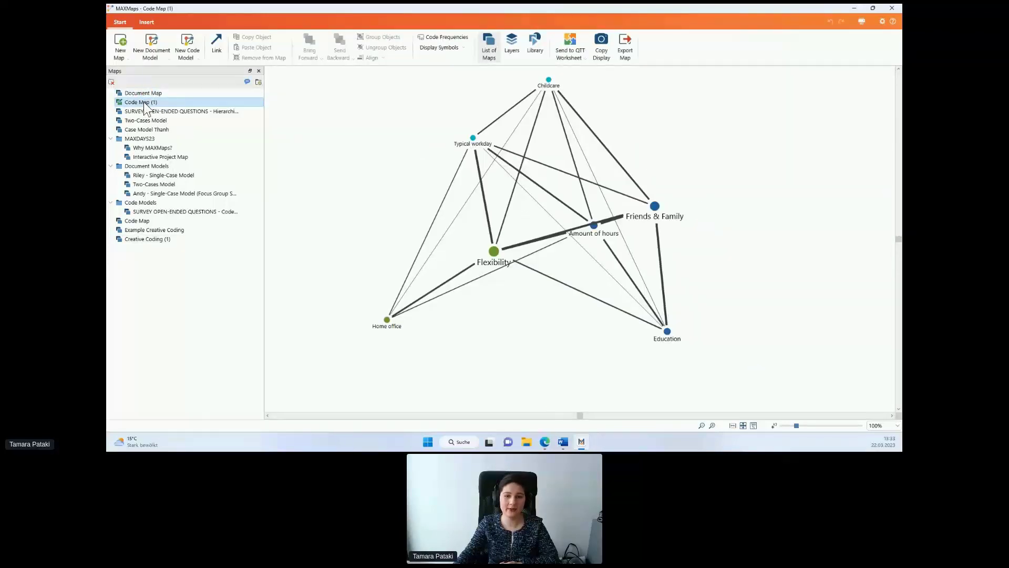
pyautogui.click(472, 140)
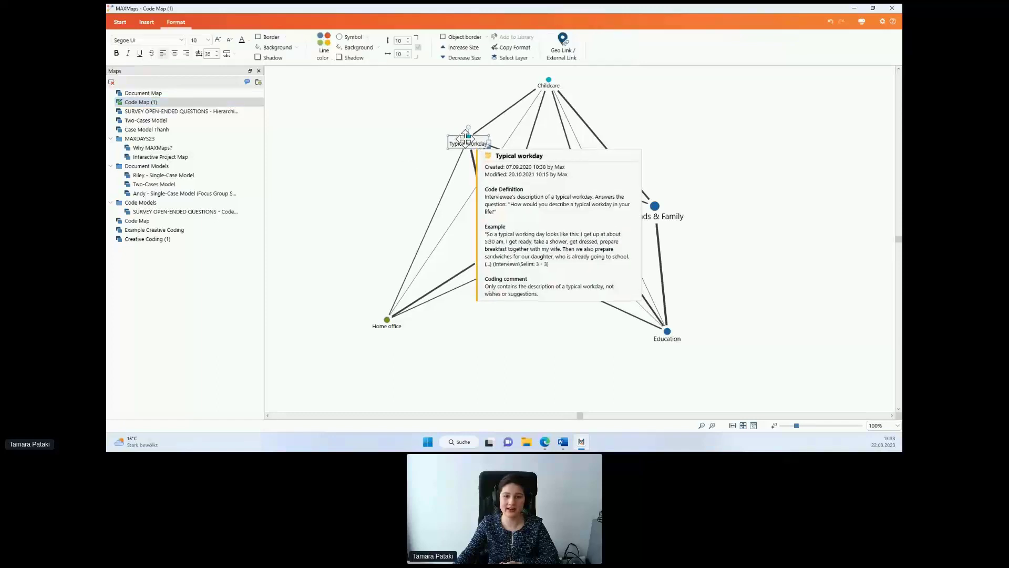
pyautogui.click(493, 251)
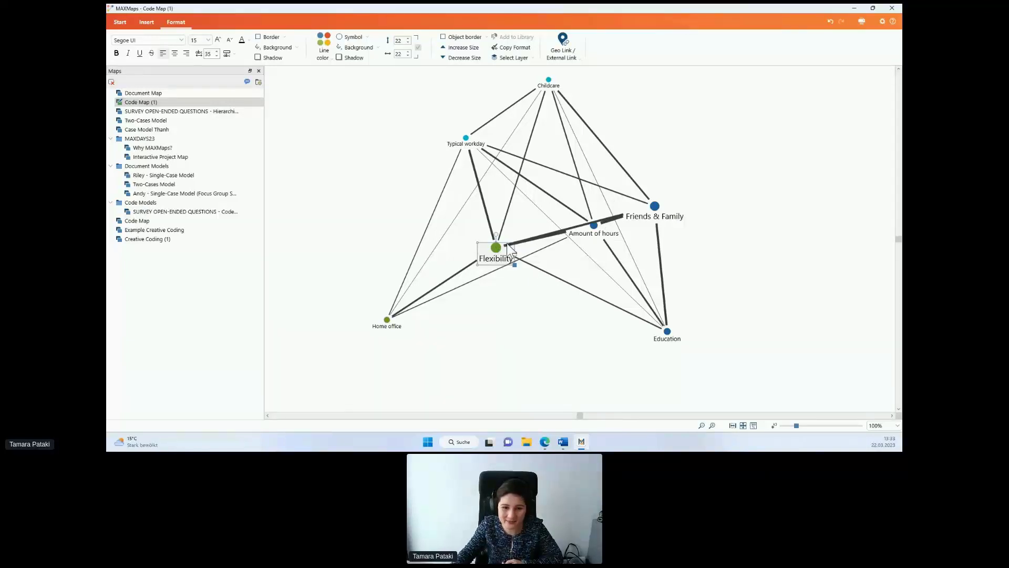
pyautogui.moveTo(509, 252); pyautogui.dragTo(508, 242)
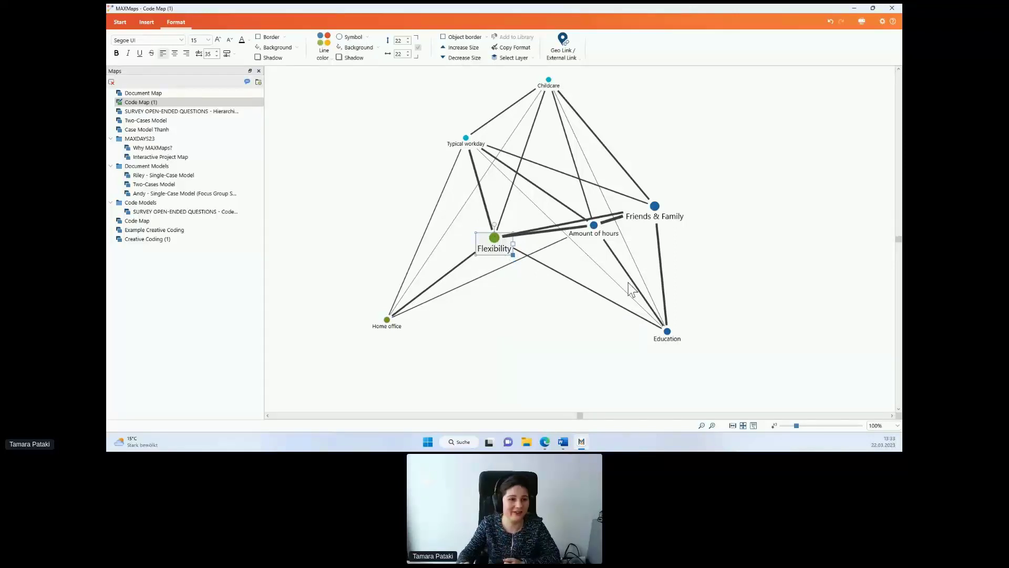
pyautogui.doubleClick(159, 91)
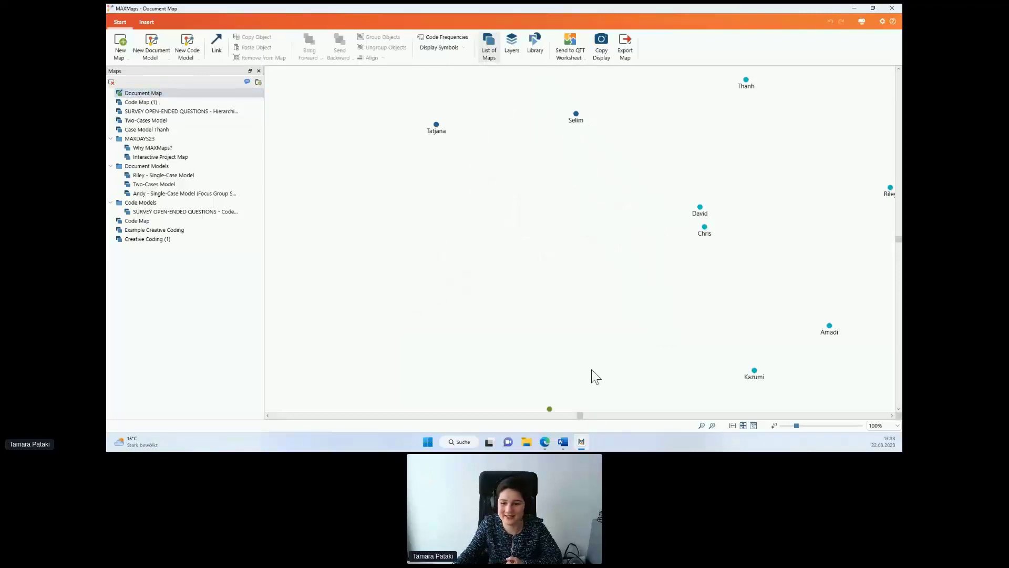
pyautogui.moveTo(548, 405); pyautogui.dragTo(548, 387)
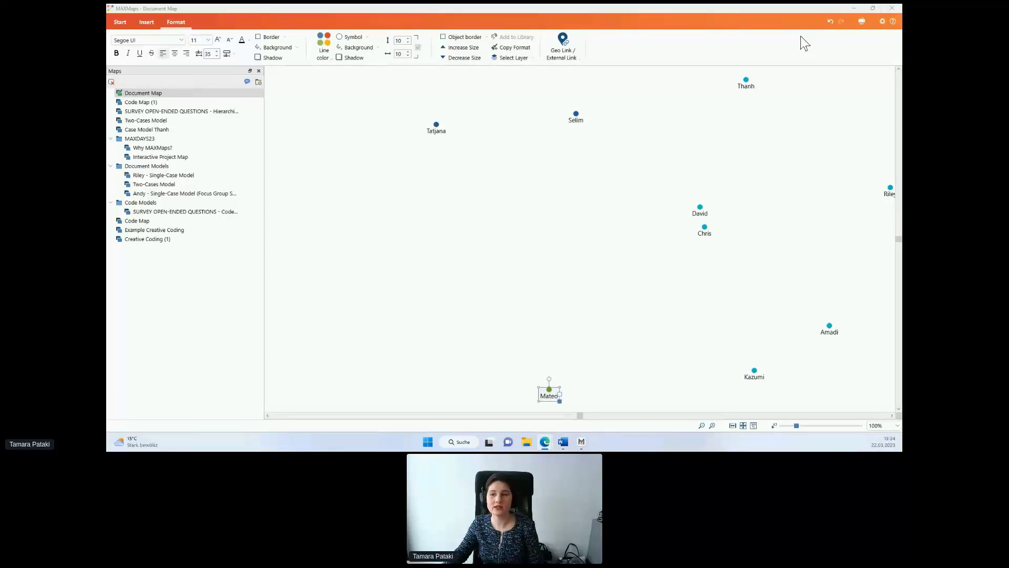
# View the print settings and the image export options for the Document Map, closing both without printing or exporting
pyautogui.click(862, 21)
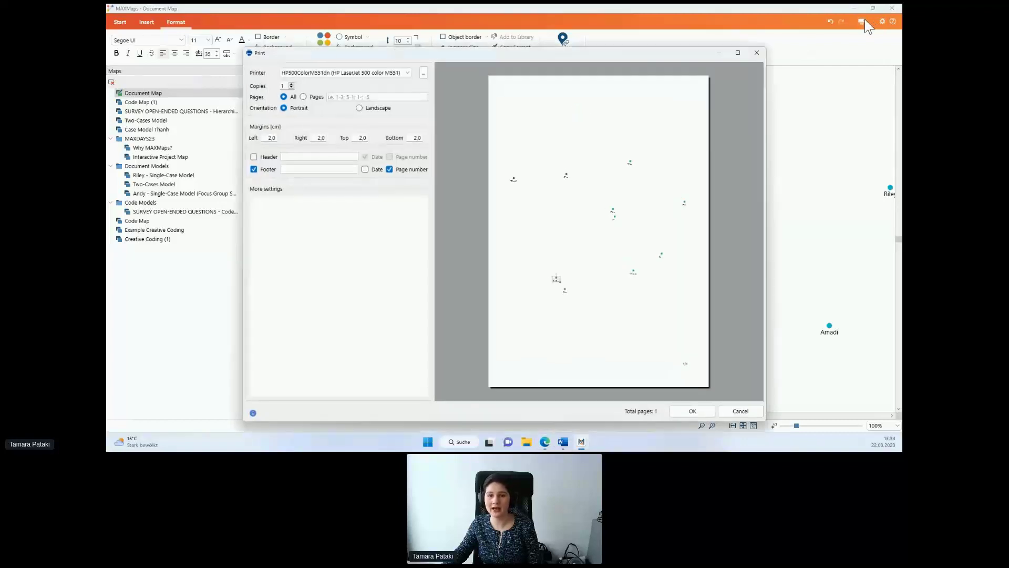
pyautogui.click(757, 53)
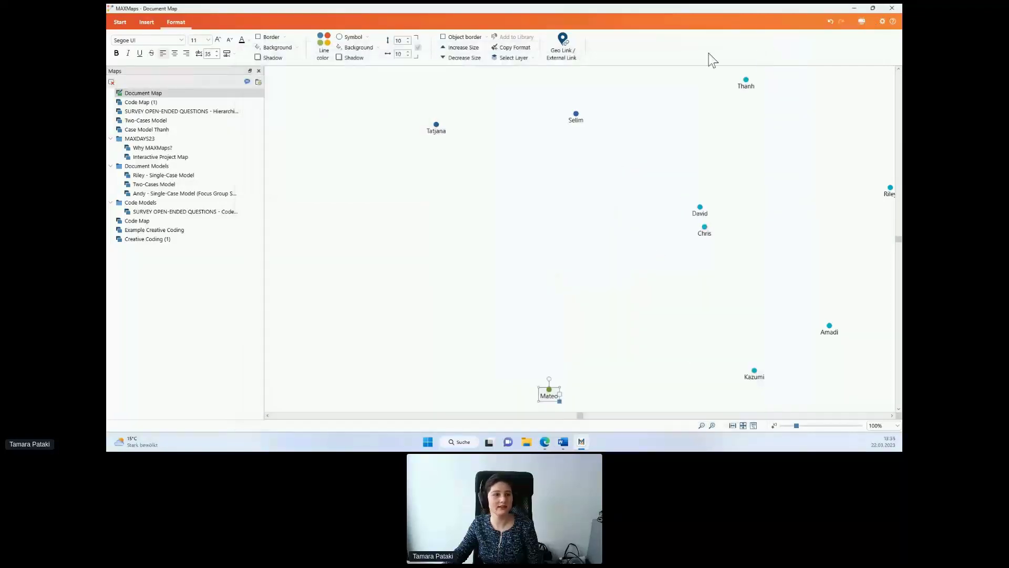
pyautogui.click(120, 23)
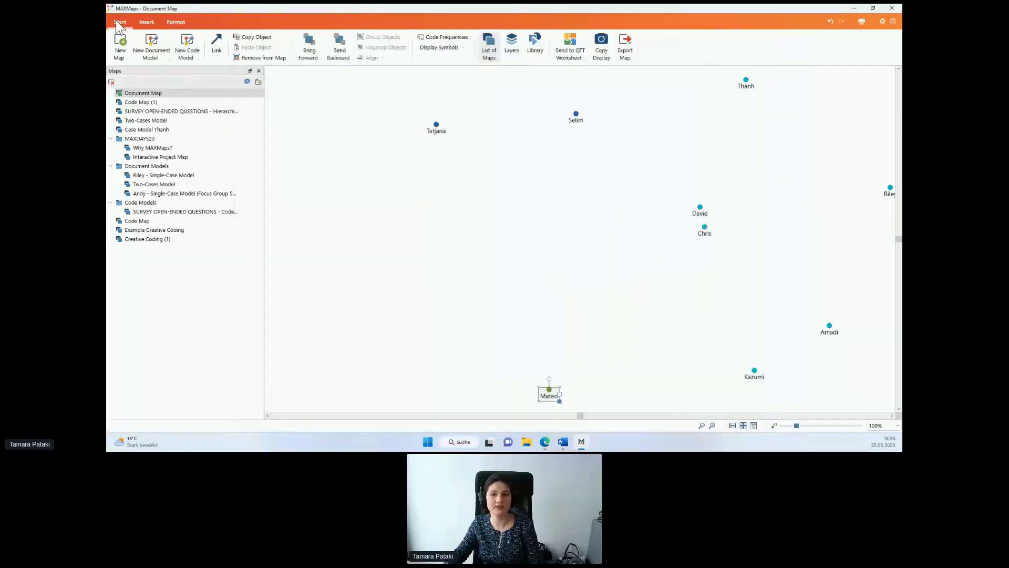
pyautogui.click(625, 50)
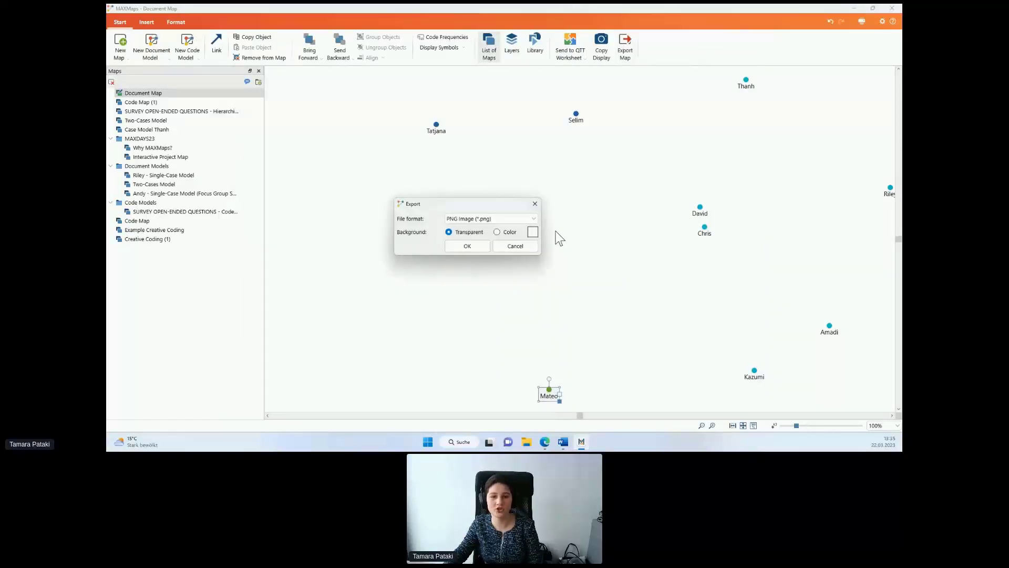
pyautogui.click(534, 218)
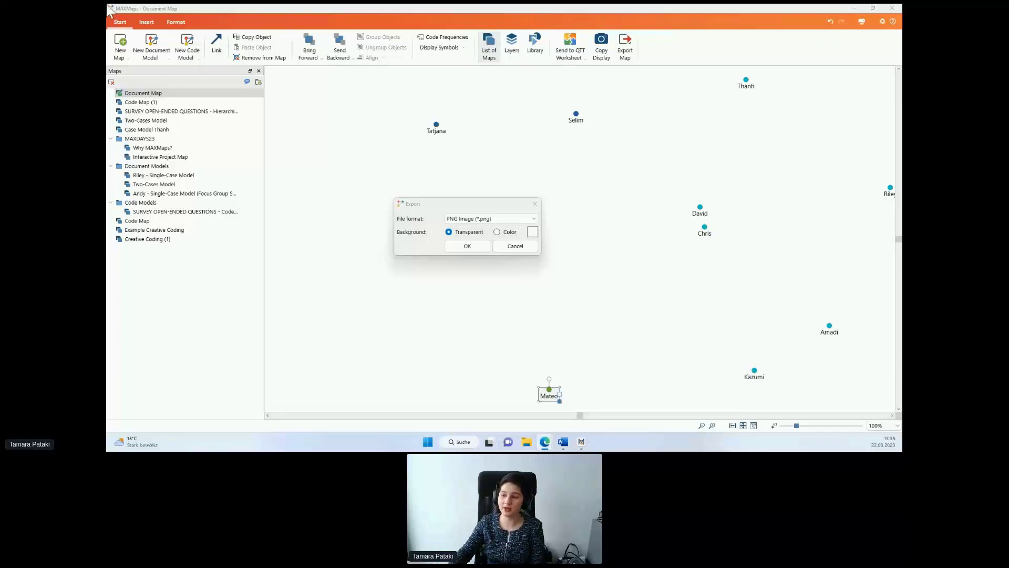
pyautogui.click(145, 24)
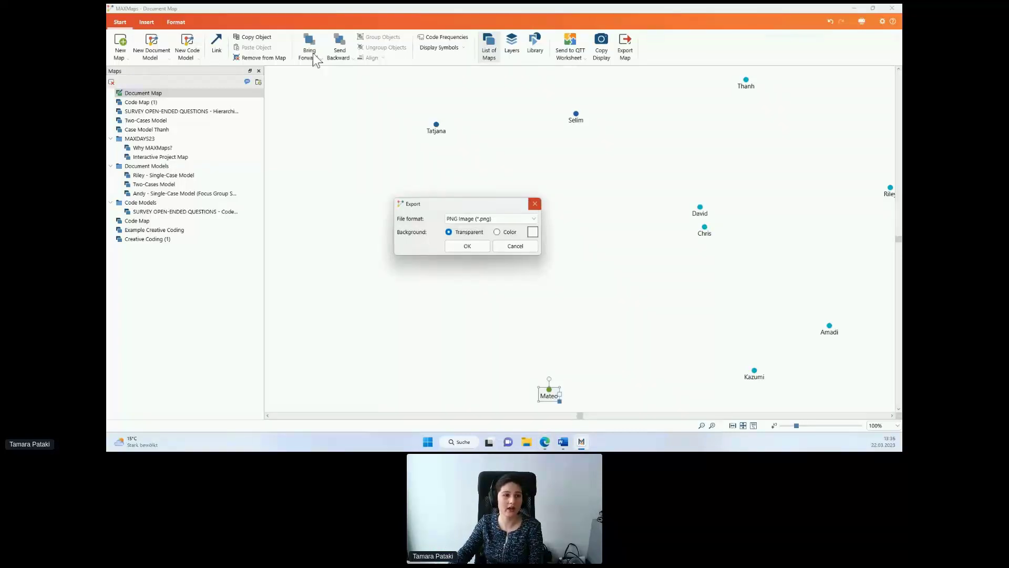
pyautogui.press('Escape')
# Insert the image Mais home office.jpg into the Document Map, overwriting the existing copy in the external files folder
pyautogui.click(146, 22)
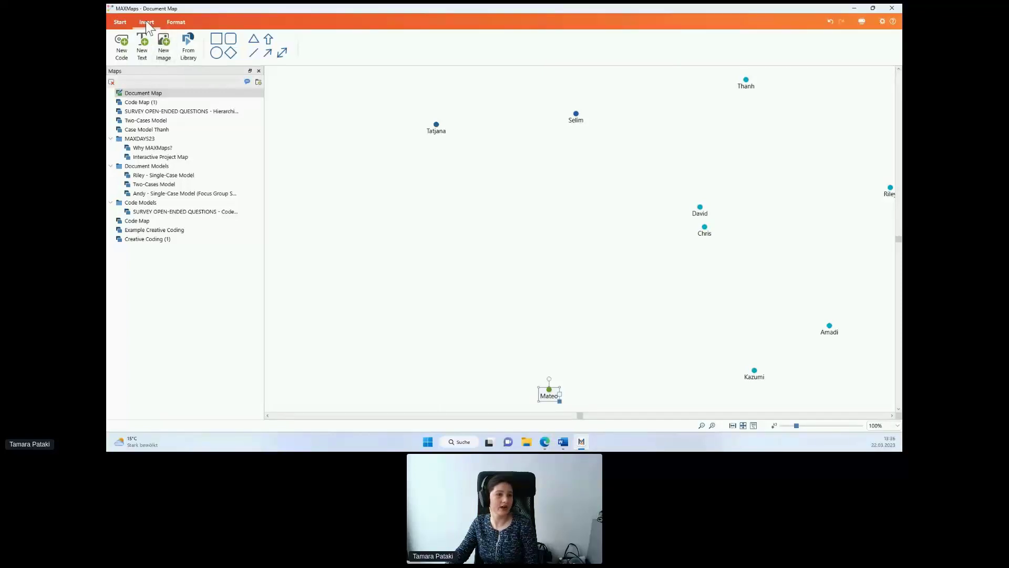
pyautogui.click(169, 53)
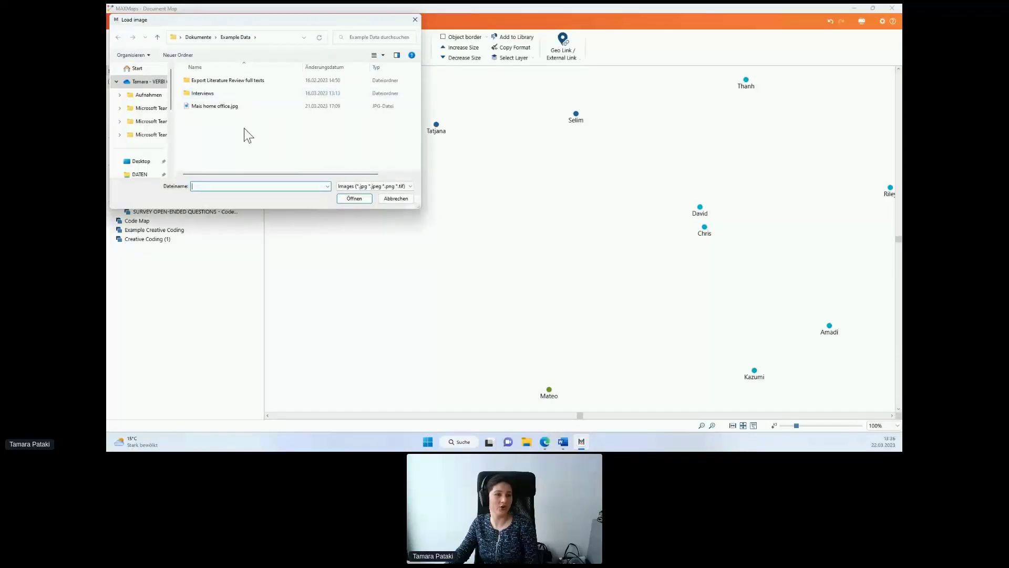
pyautogui.click(225, 106)
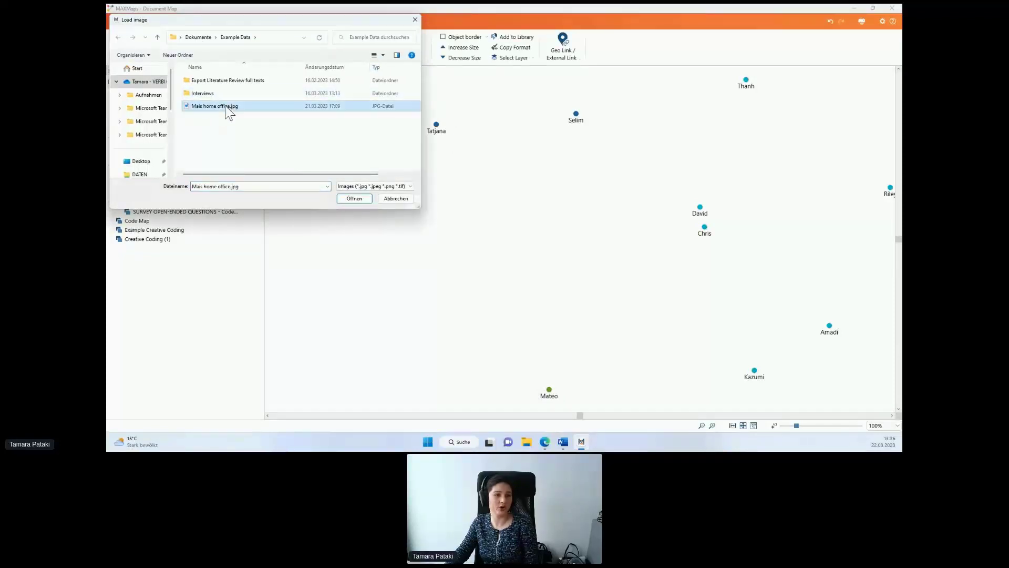
pyautogui.click(355, 199)
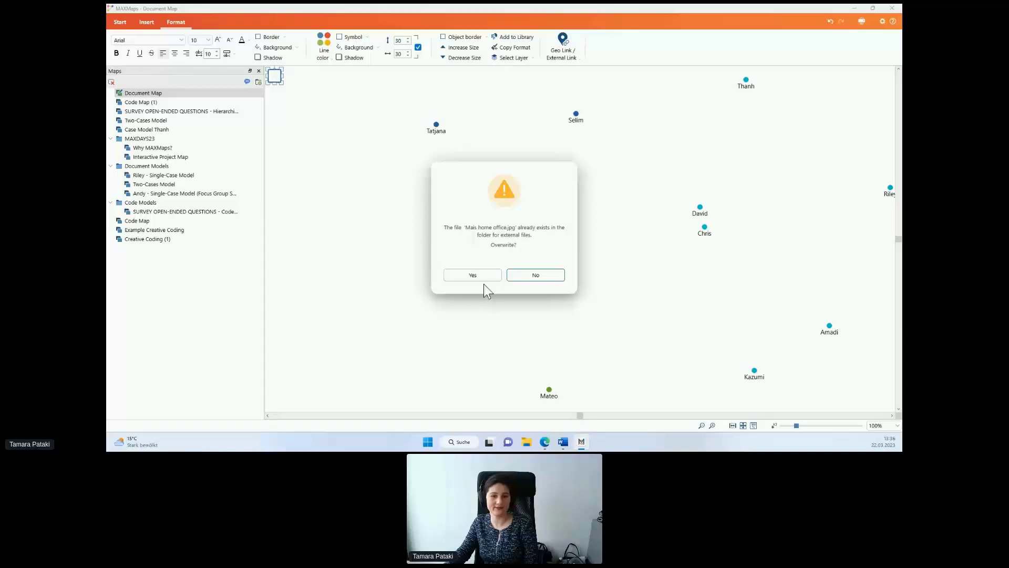
pyautogui.click(481, 279)
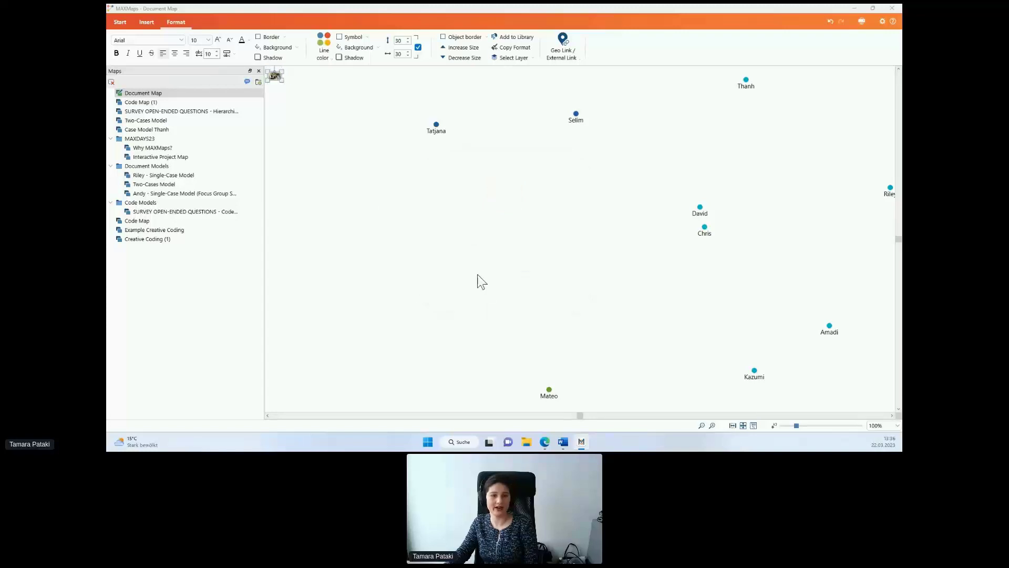
# Enlarge the inserted image to about 478 wide by 268 high and place it in the empty area on the map's left side
pyautogui.moveTo(286, 88); pyautogui.dragTo(343, 152)
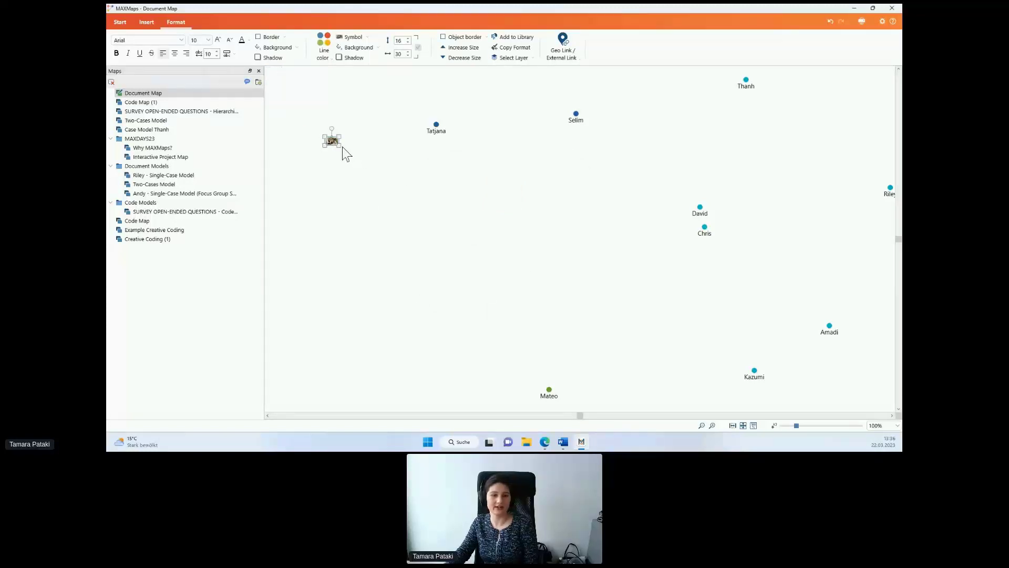
pyautogui.moveTo(408, 204); pyautogui.dragTo(473, 255)
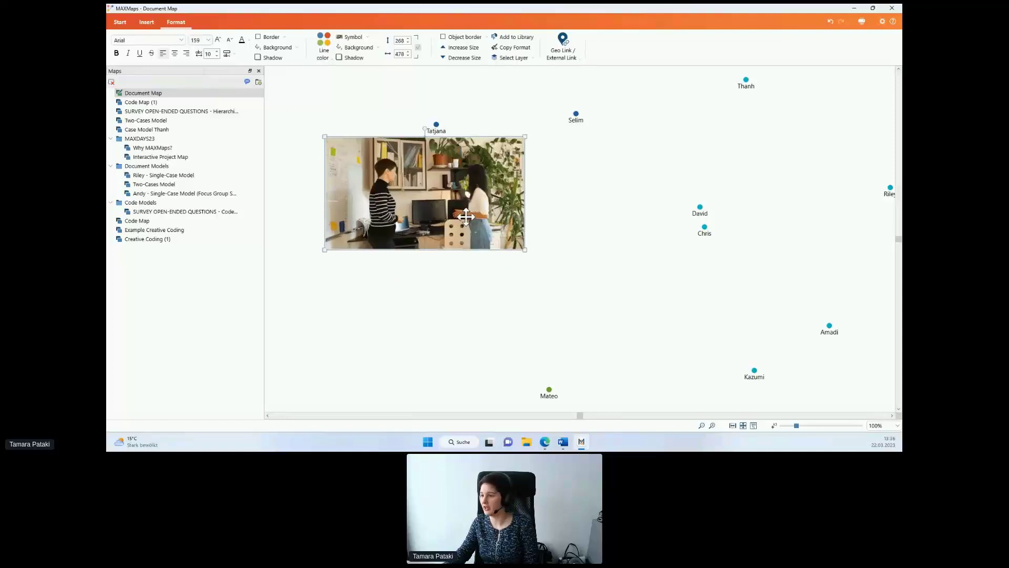
pyautogui.moveTo(462, 184); pyautogui.dragTo(451, 253)
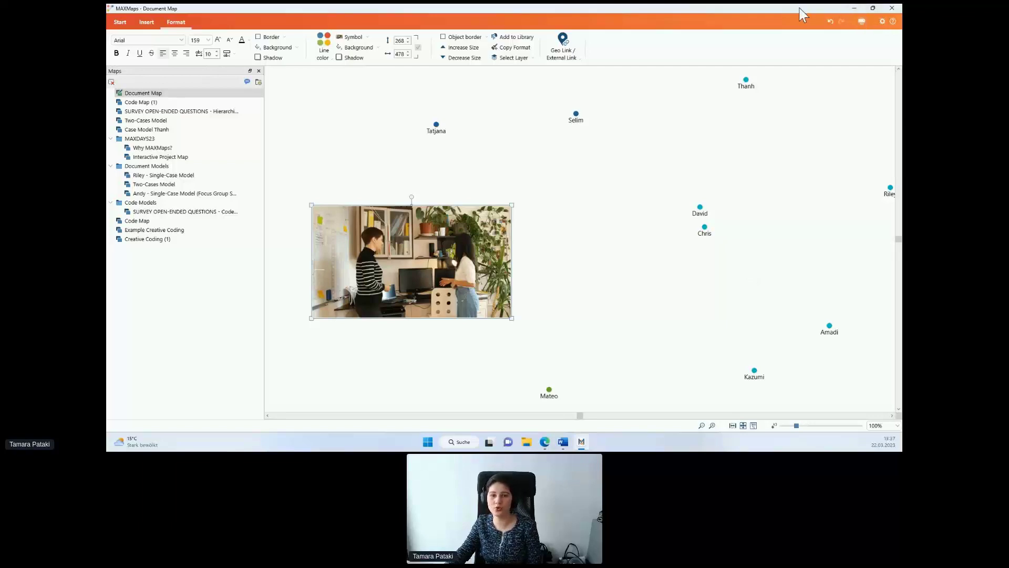
# Open the first single-case model in the Document Models folder and show it in the full-size MAXMaps window
pyautogui.moveTo(803, 15); pyautogui.dragTo(734, 153)
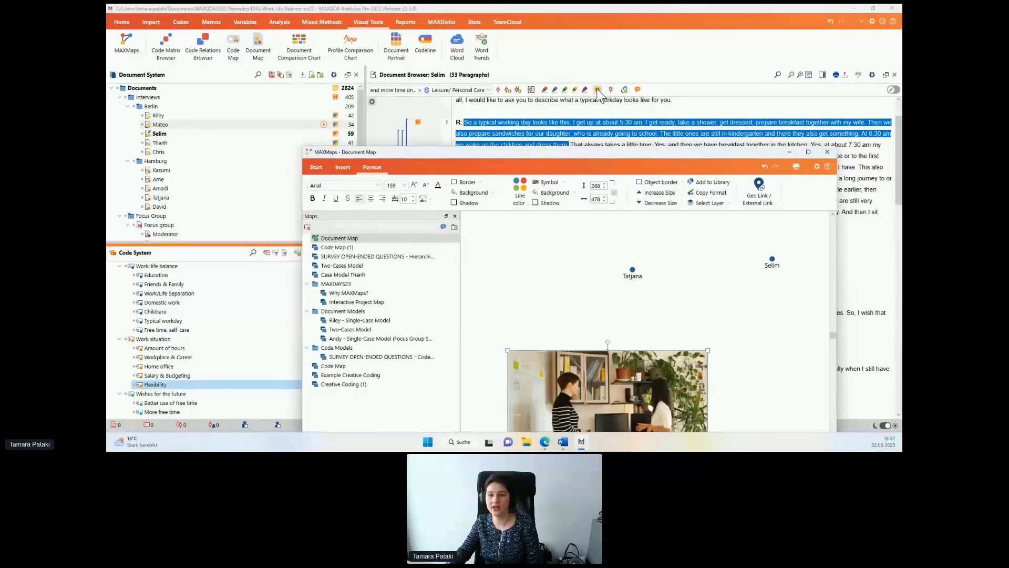
pyautogui.moveTo(588, 151); pyautogui.dragTo(586, 126)
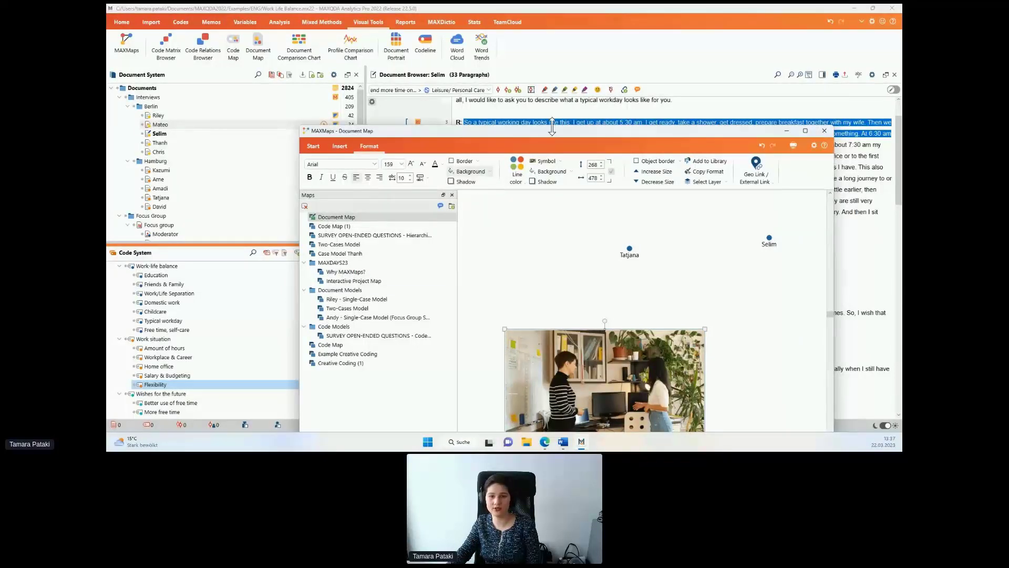
pyautogui.moveTo(551, 134); pyautogui.dragTo(503, 75)
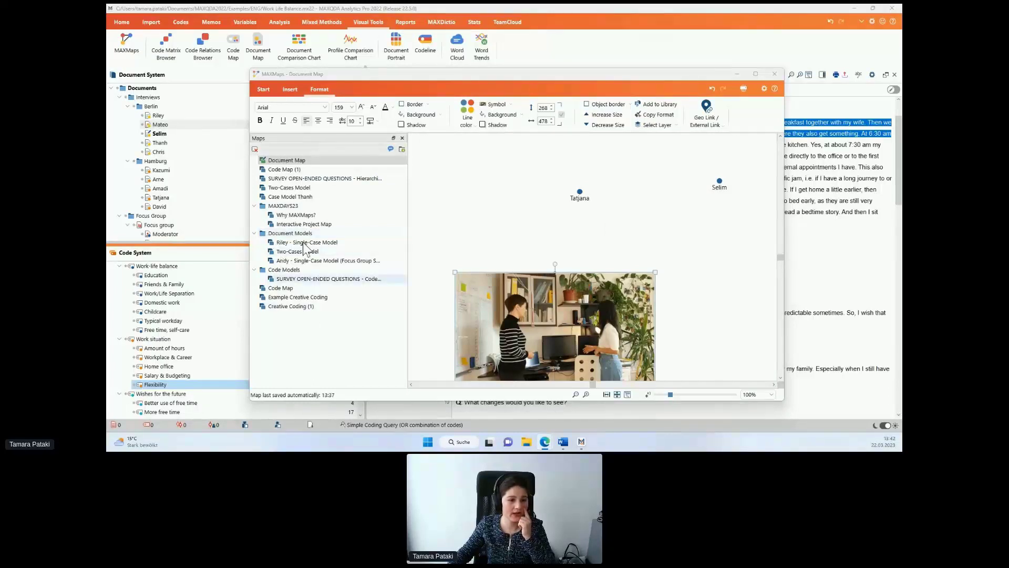
pyautogui.doubleClick(304, 243)
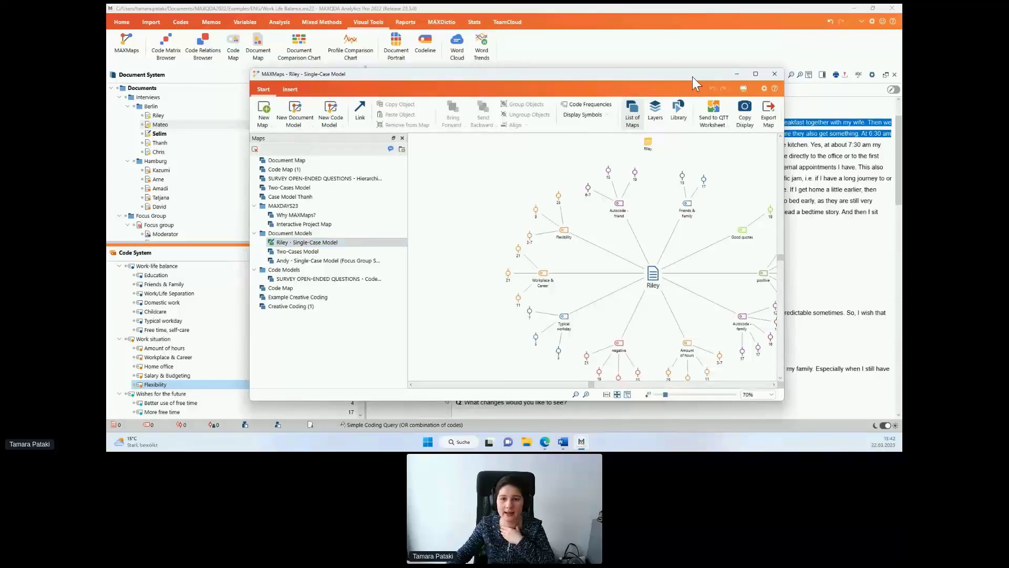
pyautogui.moveTo(692, 76); pyautogui.dragTo(541, 36)
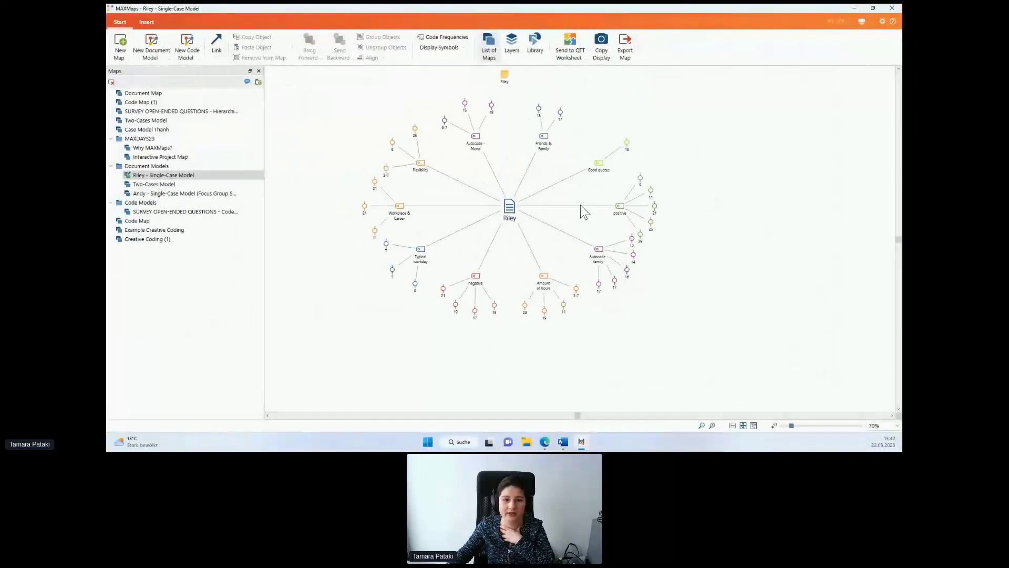
# Import the paraphrases of the central document into the single-case model and move the document symbol slightly upward
pyautogui.rightClick(506, 213)
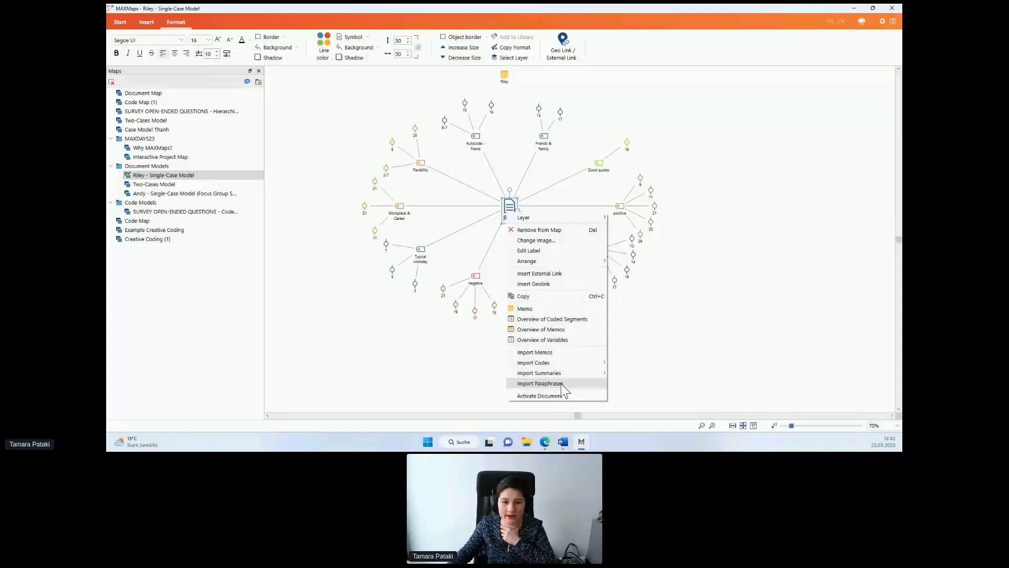
pyautogui.click(540, 383)
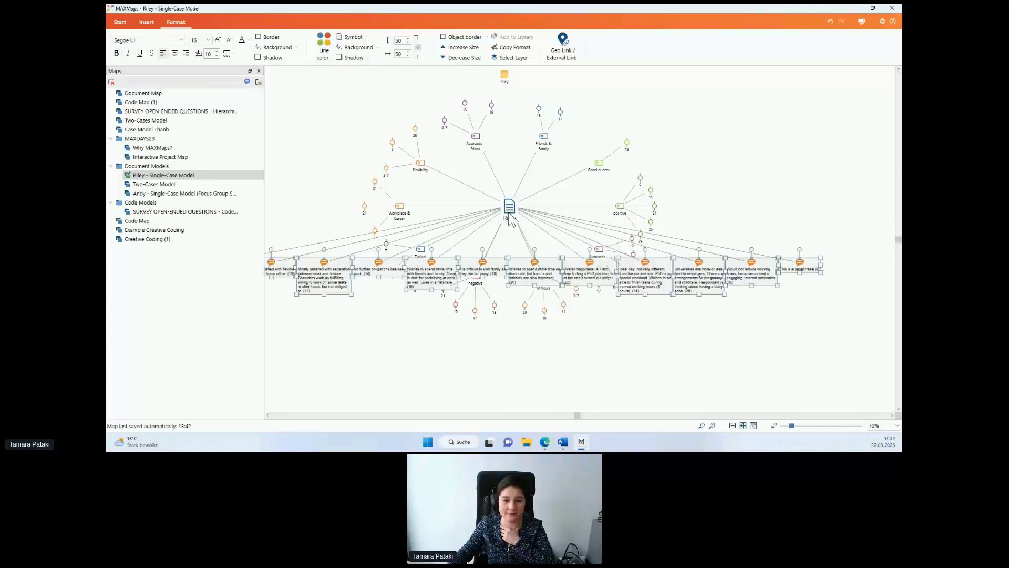
pyautogui.moveTo(508, 210)
pyautogui.mouseDown()
pyautogui.moveTo(510, 222)
pyautogui.moveTo(508, 191)
pyautogui.mouseUp()
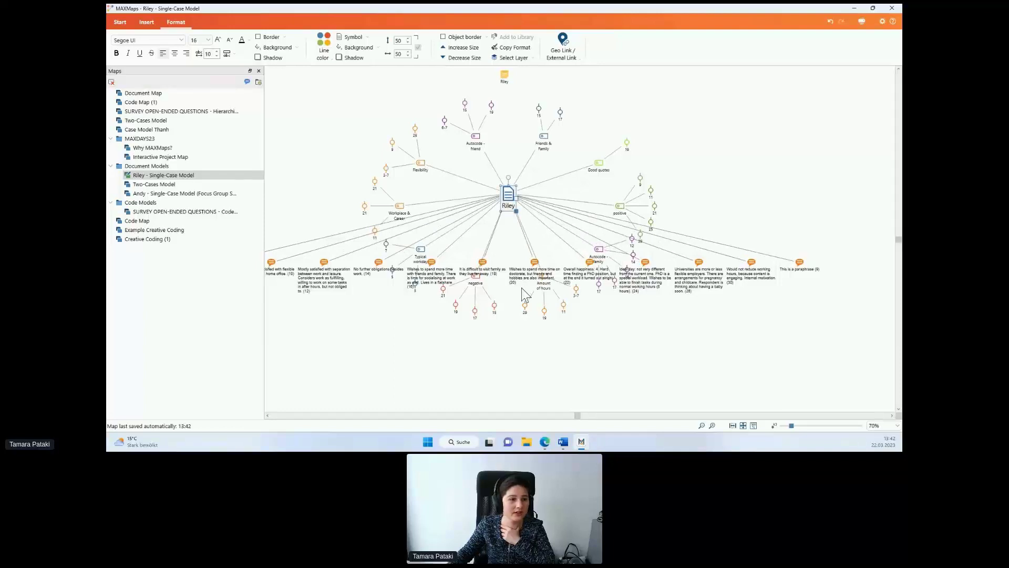
# Create a new map, add the first Berlin interview document to it and import that document's paraphrases
pyautogui.doubleClick(146, 94)
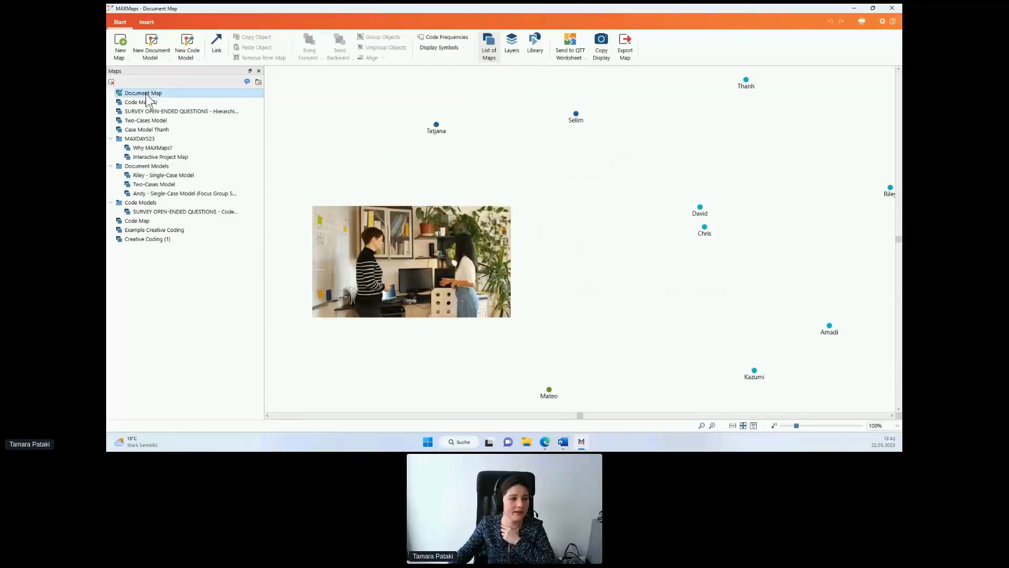
pyautogui.click(124, 48)
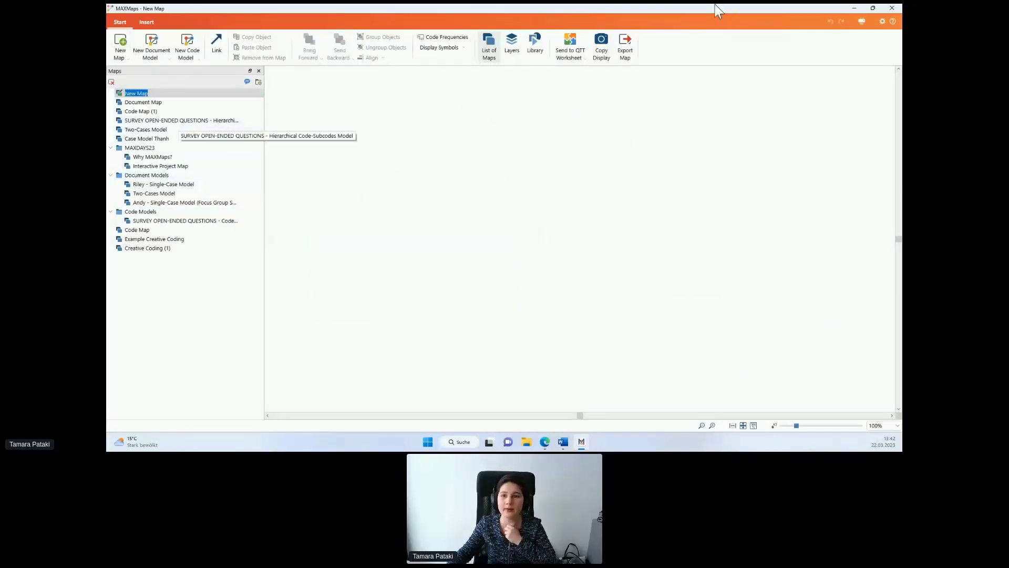
pyautogui.moveTo(715, 9); pyautogui.dragTo(731, 34)
pyautogui.moveTo(159, 115); pyautogui.dragTo(604, 194)
pyautogui.rightClick(604, 203)
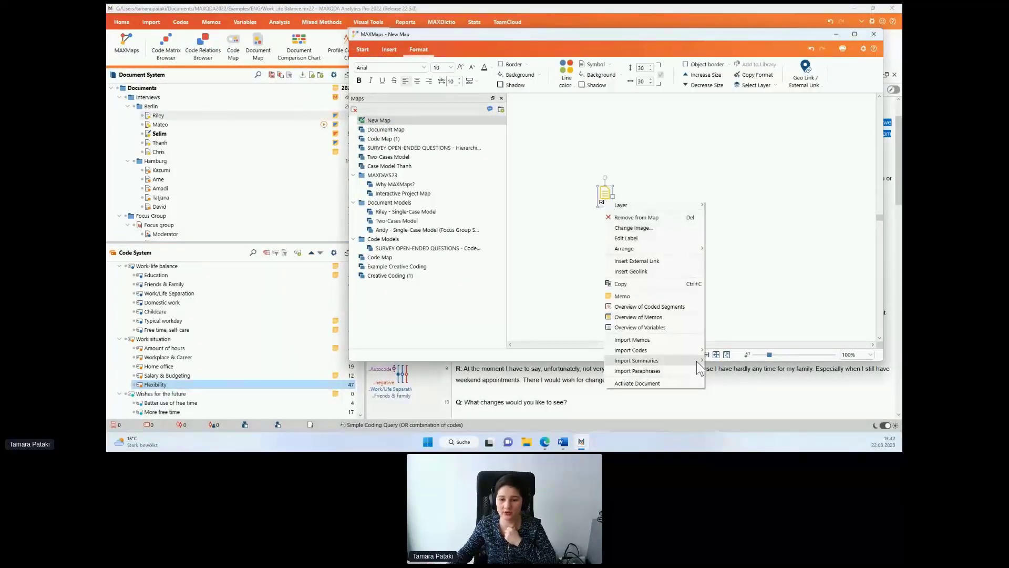
pyautogui.moveTo(668, 360)
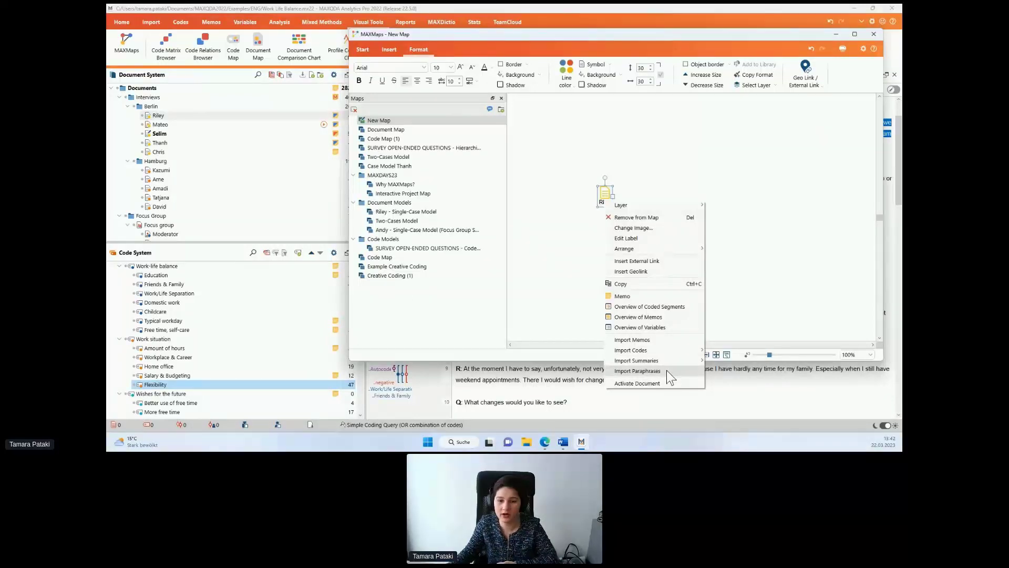
pyautogui.click(667, 370)
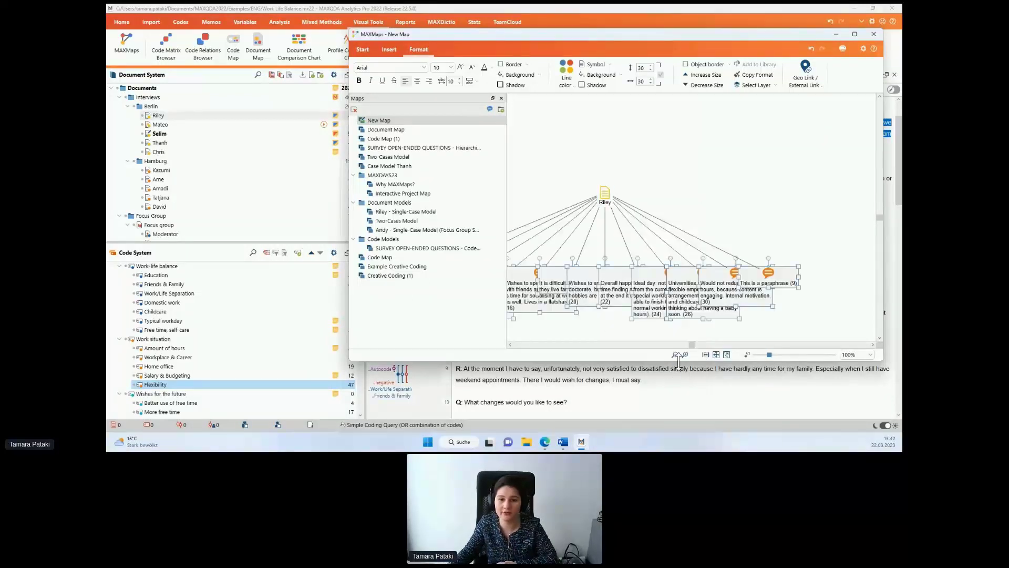
# Align the imported paraphrases in a circle and shift them so the ring surrounds the document symbol in the full-size map window
pyautogui.rightClick(651, 293)
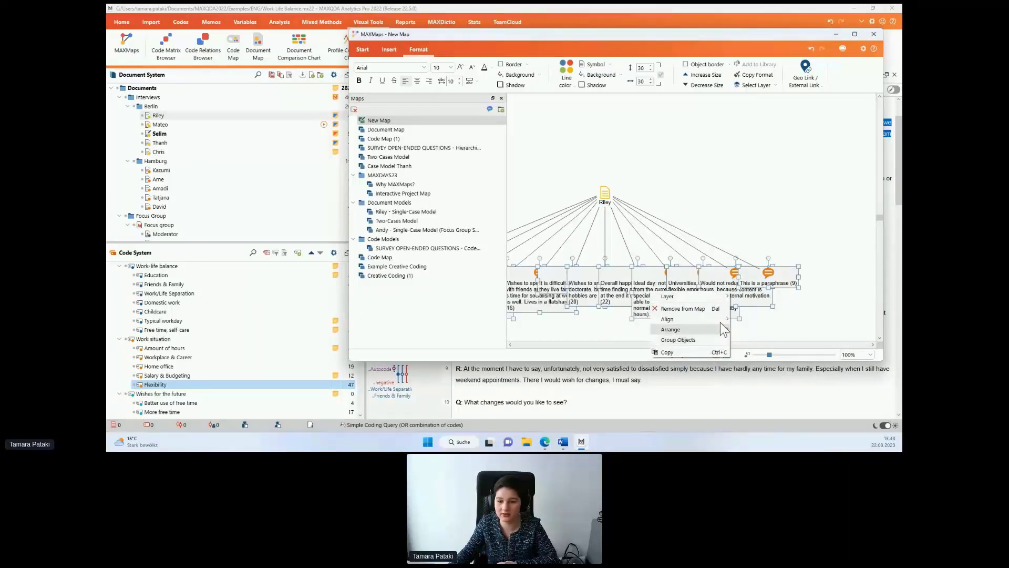
pyautogui.moveTo(726, 320)
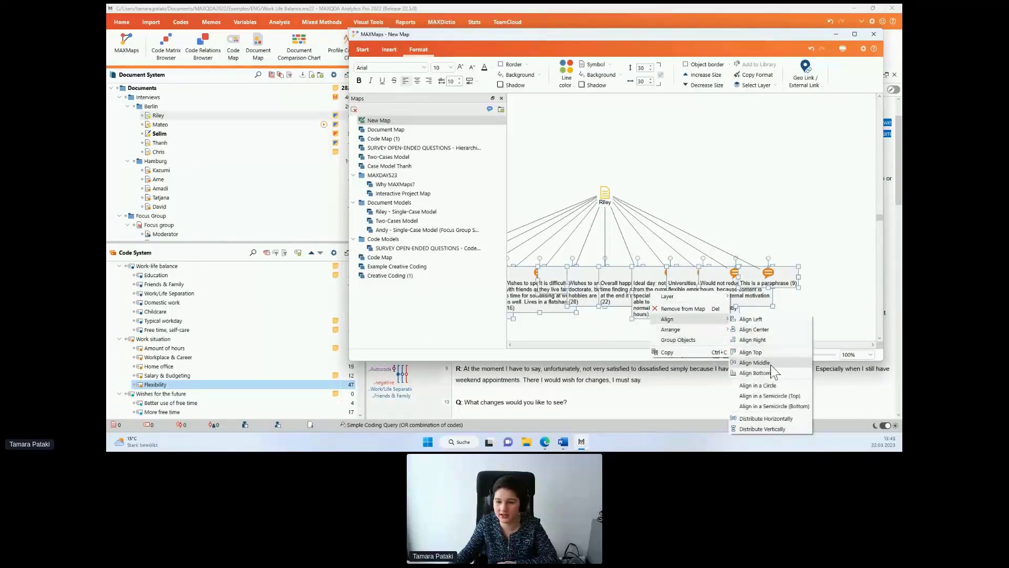
pyautogui.click(758, 386)
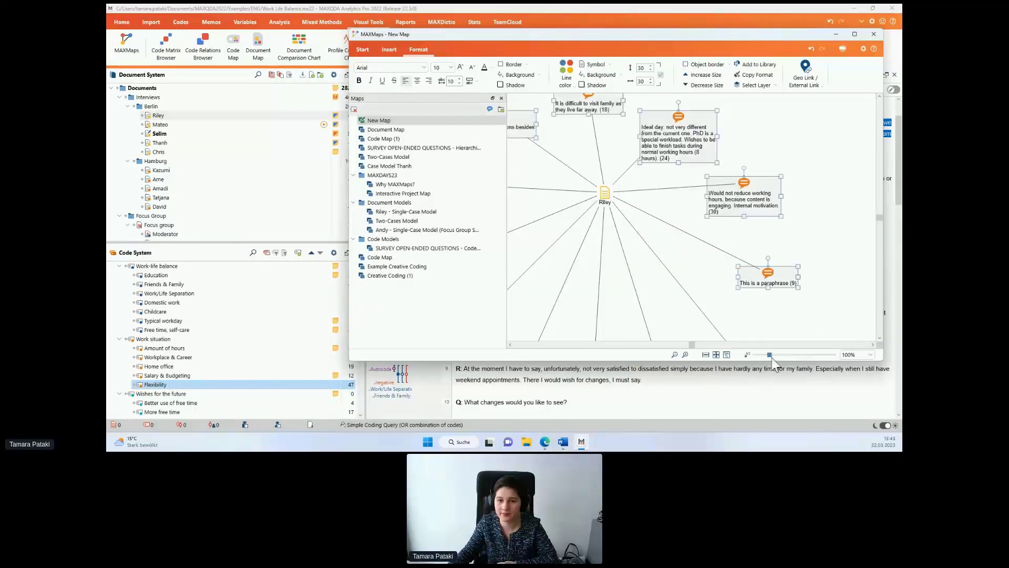
pyautogui.click(855, 34)
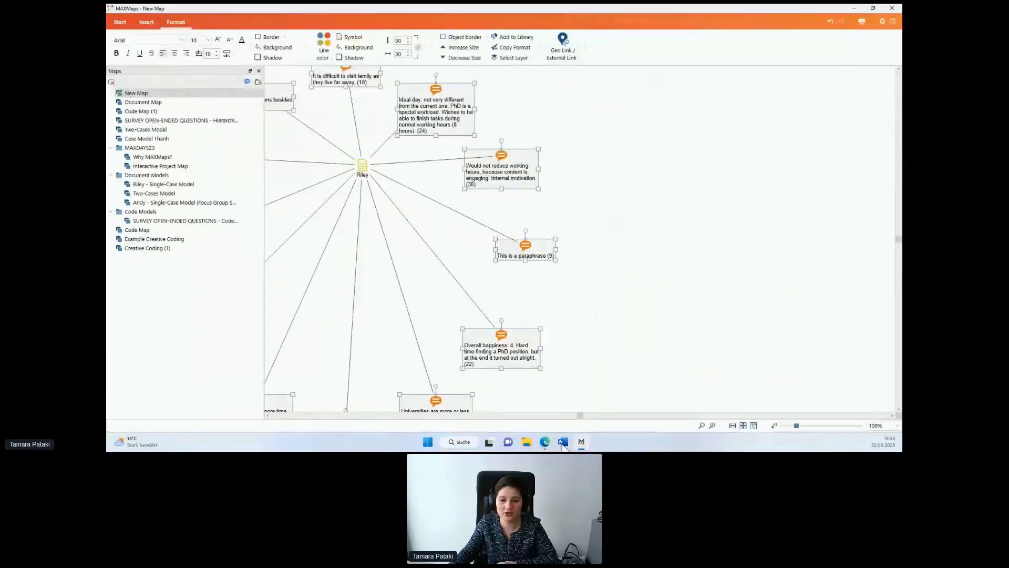
pyautogui.moveTo(580, 418); pyautogui.dragTo(573, 416)
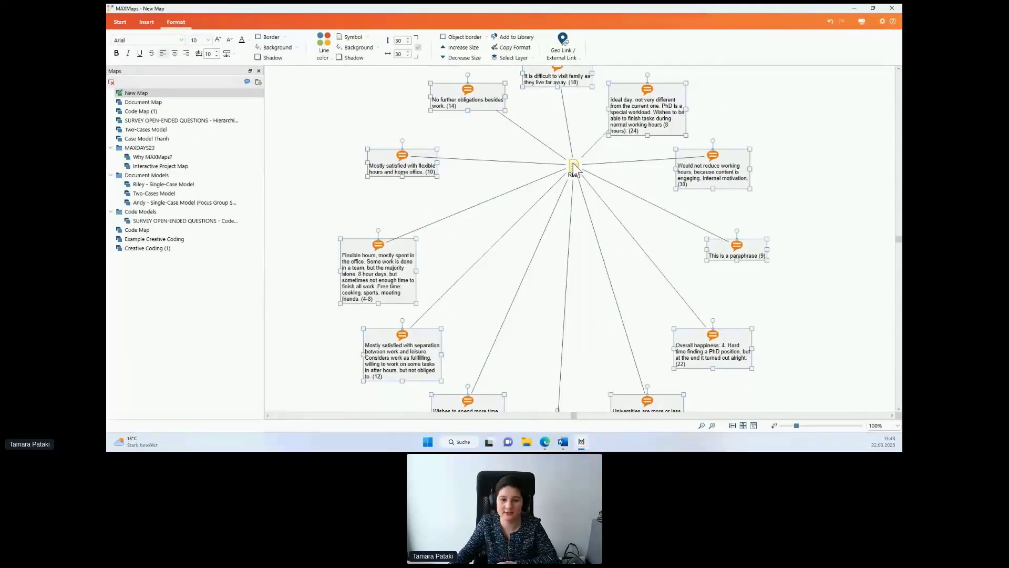
pyautogui.moveTo(573, 165); pyautogui.dragTo(584, 131)
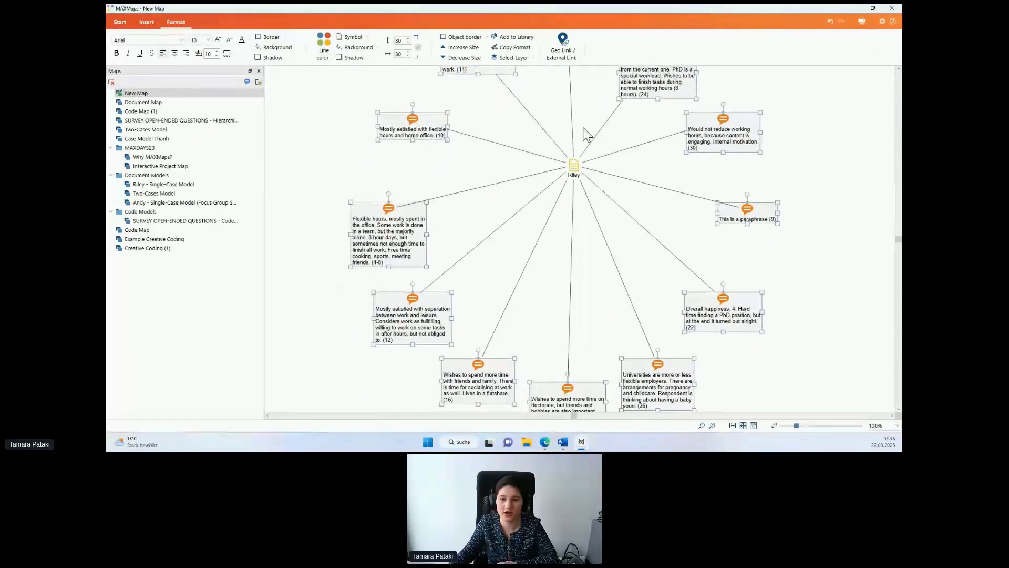
pyautogui.click(804, 190)
pyautogui.scroll(1, 803, 187)
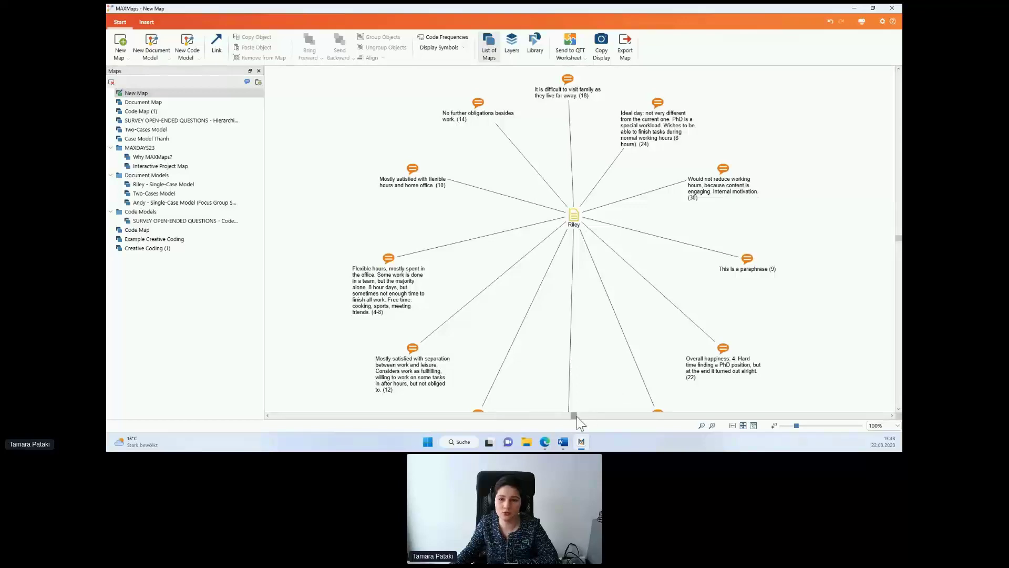
# Add the code Typical workday to an empty area of the new map and import its summaries
pyautogui.moveTo(576, 417); pyautogui.dragTo(591, 417)
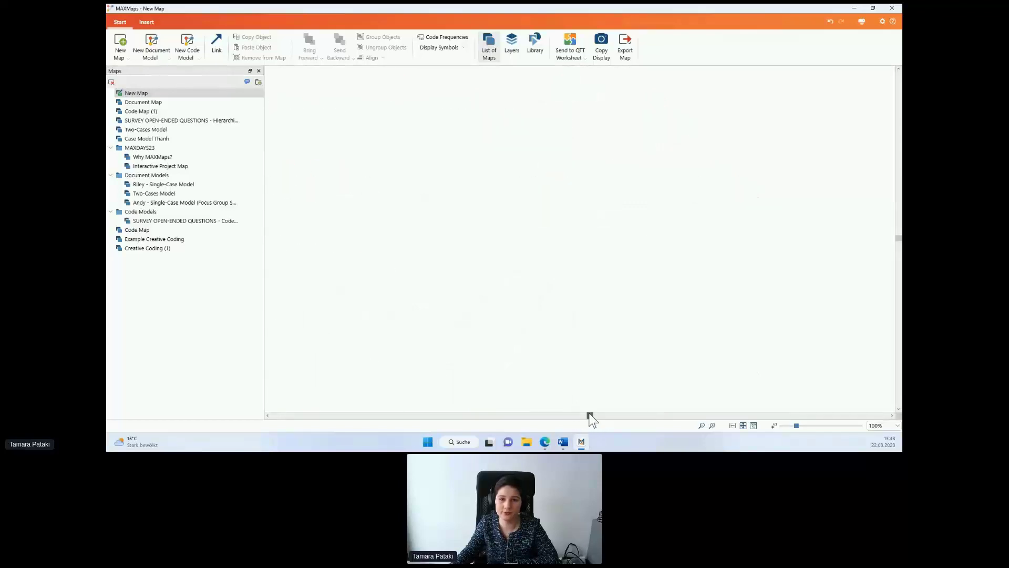
pyautogui.doubleClick(683, 7)
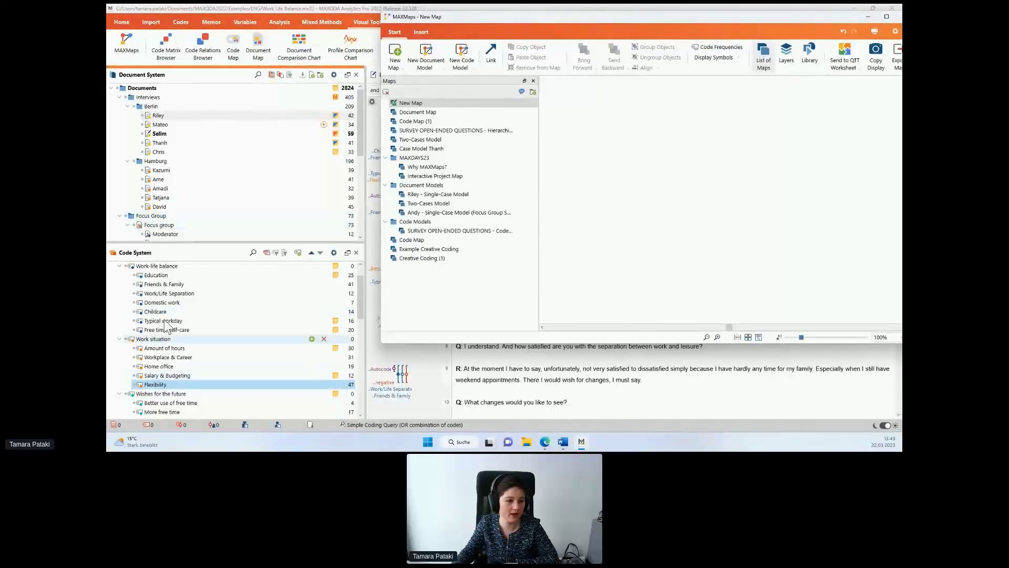
pyautogui.moveTo(162, 321); pyautogui.dragTo(690, 188)
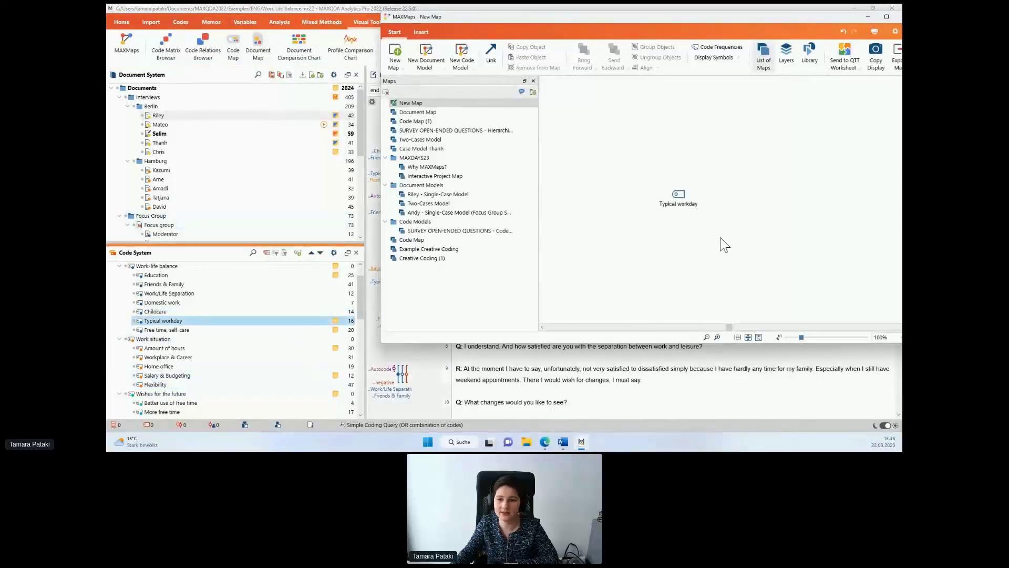
pyautogui.rightClick(677, 193)
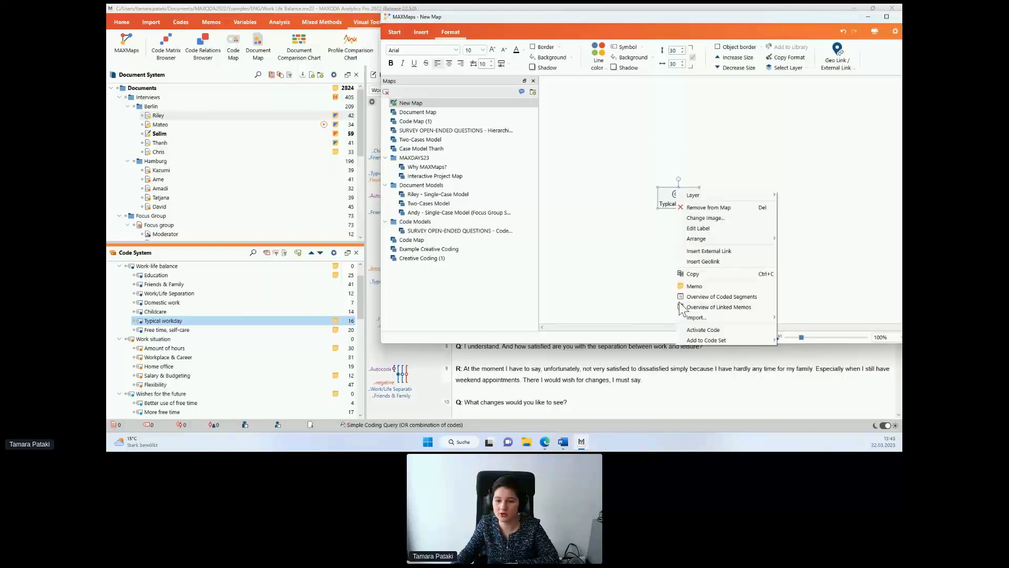
pyautogui.moveTo(774, 320)
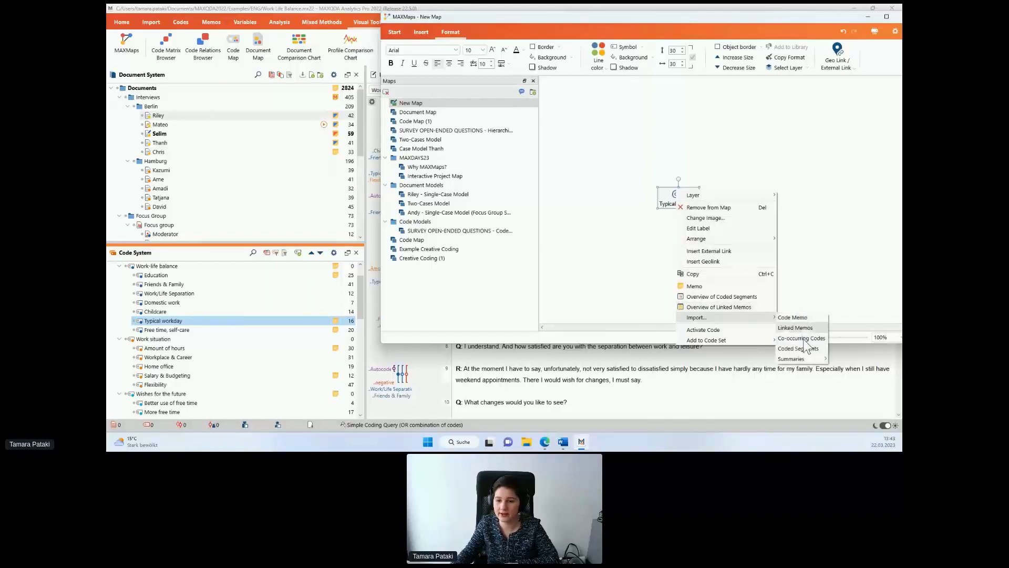
pyautogui.moveTo(801, 358)
pyautogui.click(743, 360)
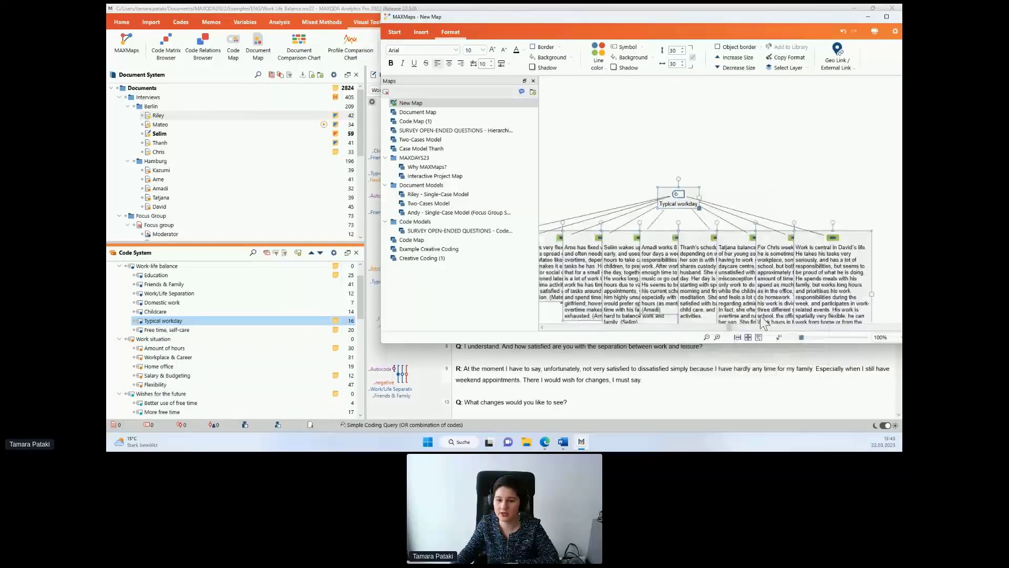
# Align the imported summaries in a circle and move the Typical workday code to the circle's center
pyautogui.rightClick(637, 262)
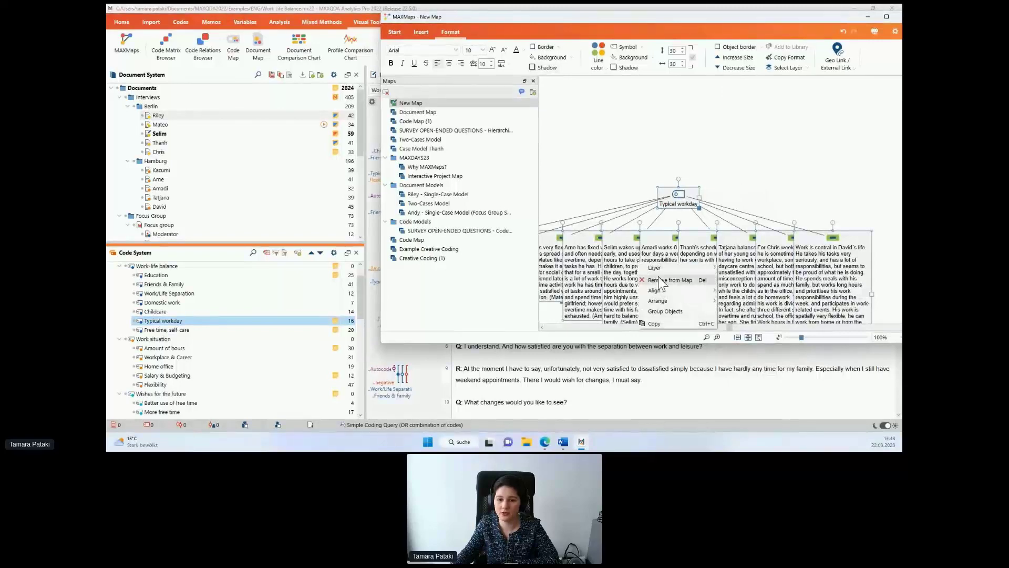
pyautogui.moveTo(708, 291)
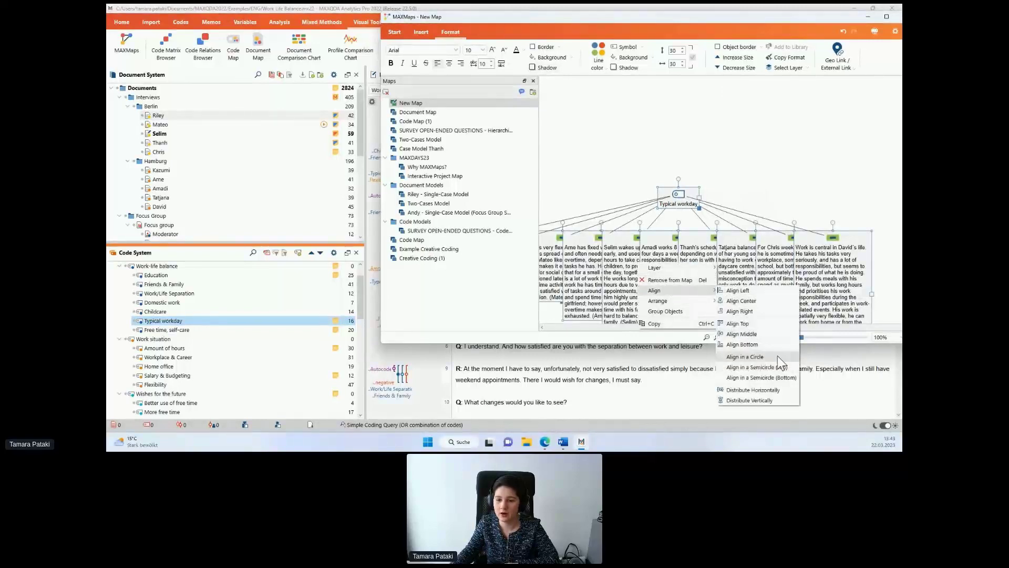
pyautogui.click(778, 351)
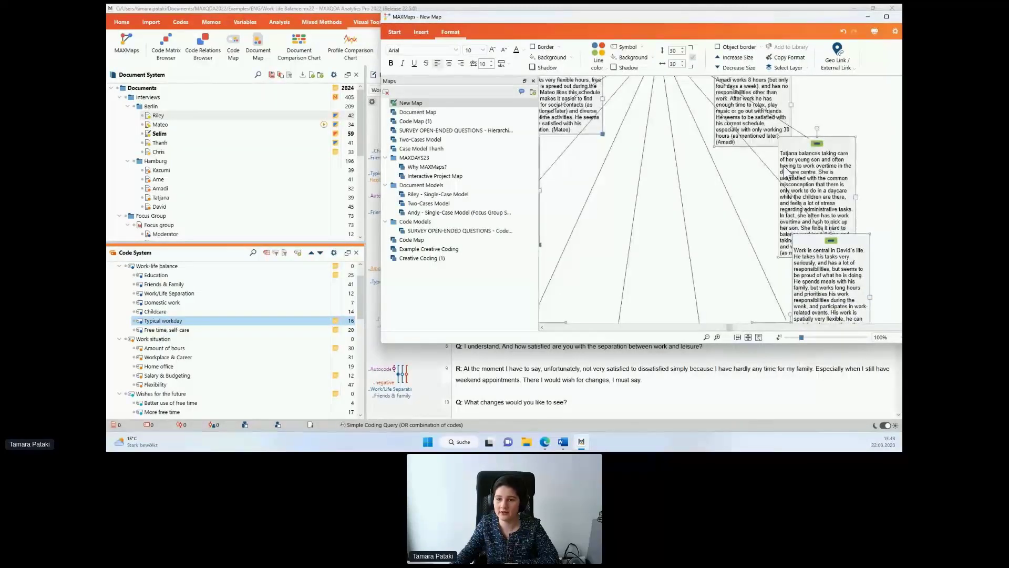
pyautogui.click(887, 17)
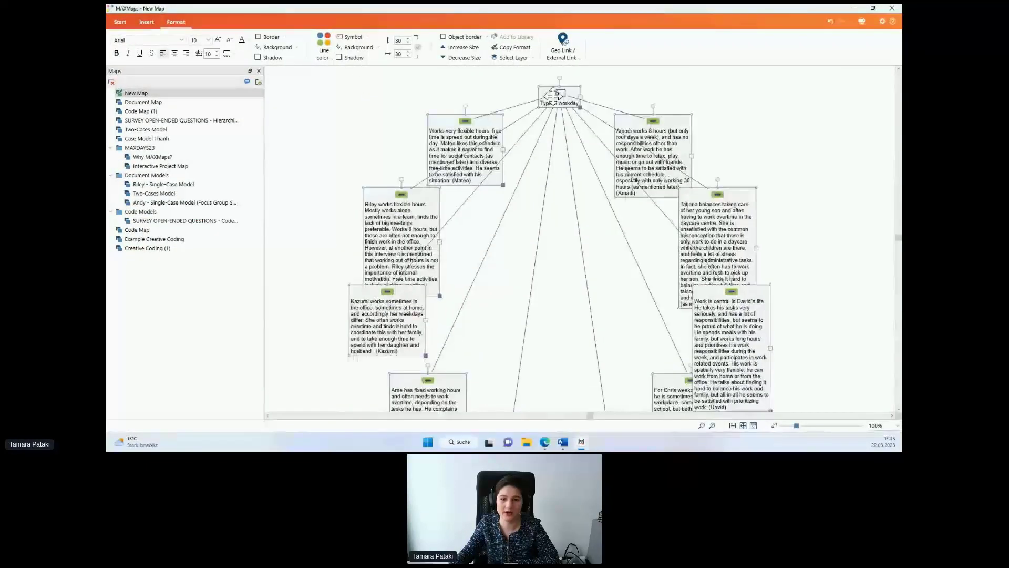
pyautogui.moveTo(553, 96); pyautogui.dragTo(553, 320)
pyautogui.click(773, 119)
pyautogui.scroll(-2, 833, 260)
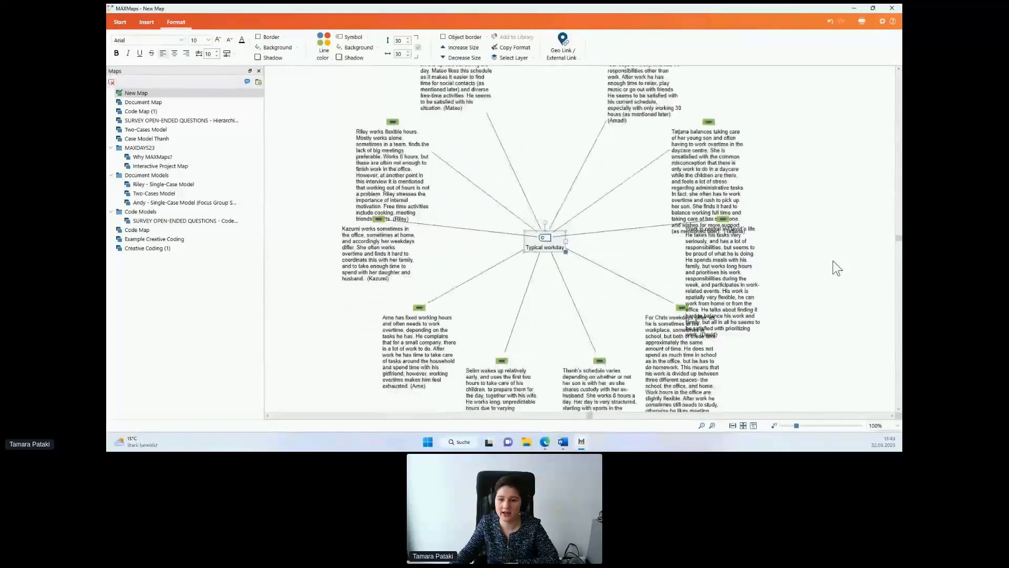
# Spread out the three overlapping summaries on the right side of the Typical workday circle so their texts are separated
pyautogui.moveTo(718, 175); pyautogui.dragTo(747, 142)
pyautogui.click(751, 319)
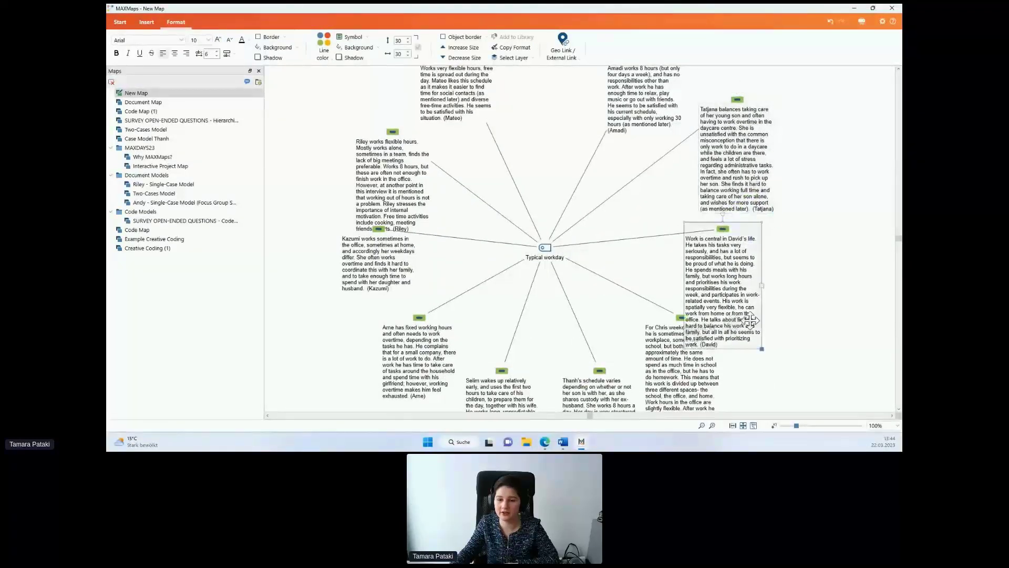
pyautogui.moveTo(751, 320); pyautogui.dragTo(815, 322)
pyautogui.moveTo(684, 374); pyautogui.dragTo(678, 388)
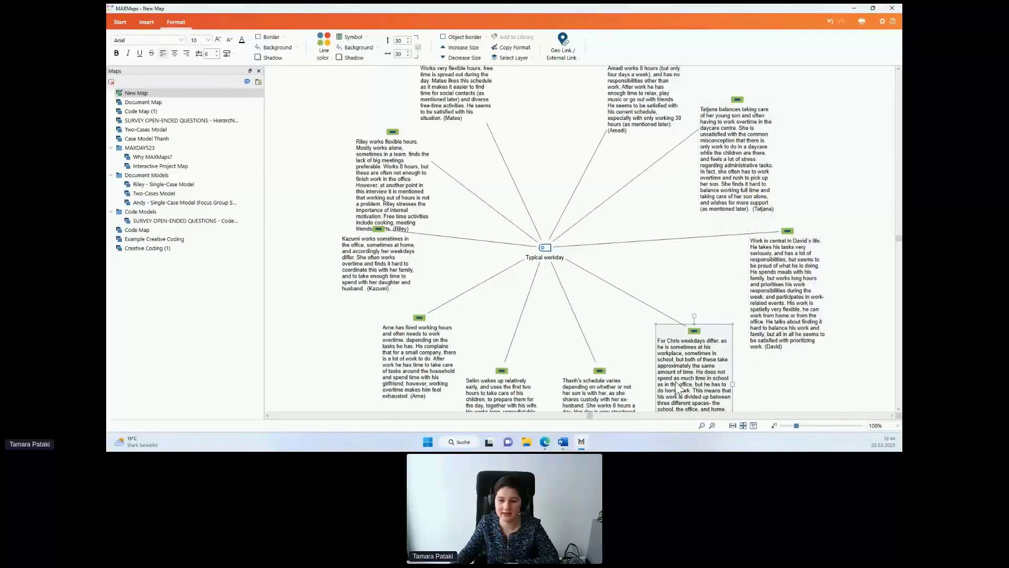
pyautogui.scroll(2, 879, 361)
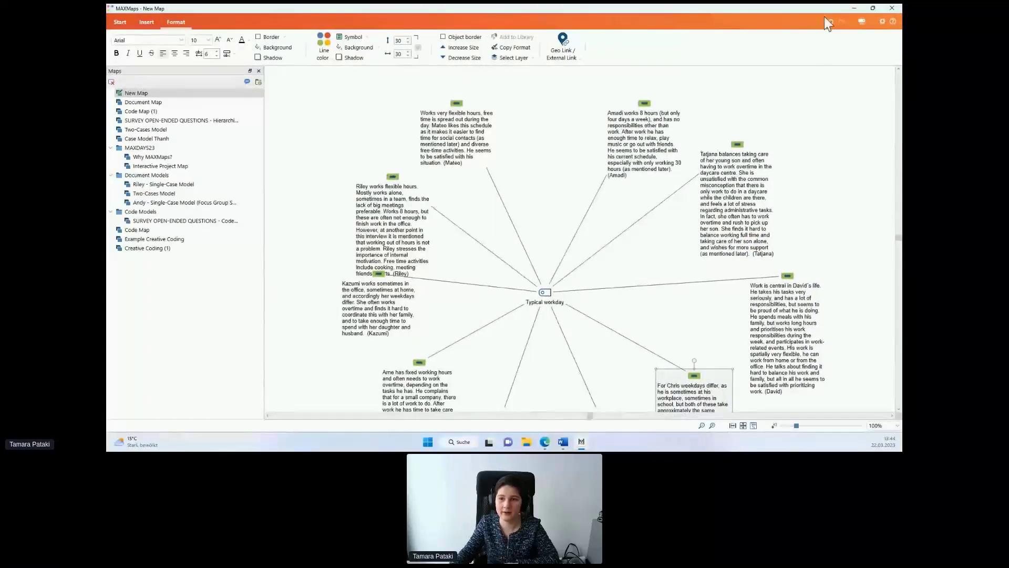
# View the summary and paraphrase tools among the main window's analysis functions, and return to the full-size map
pyautogui.click(872, 8)
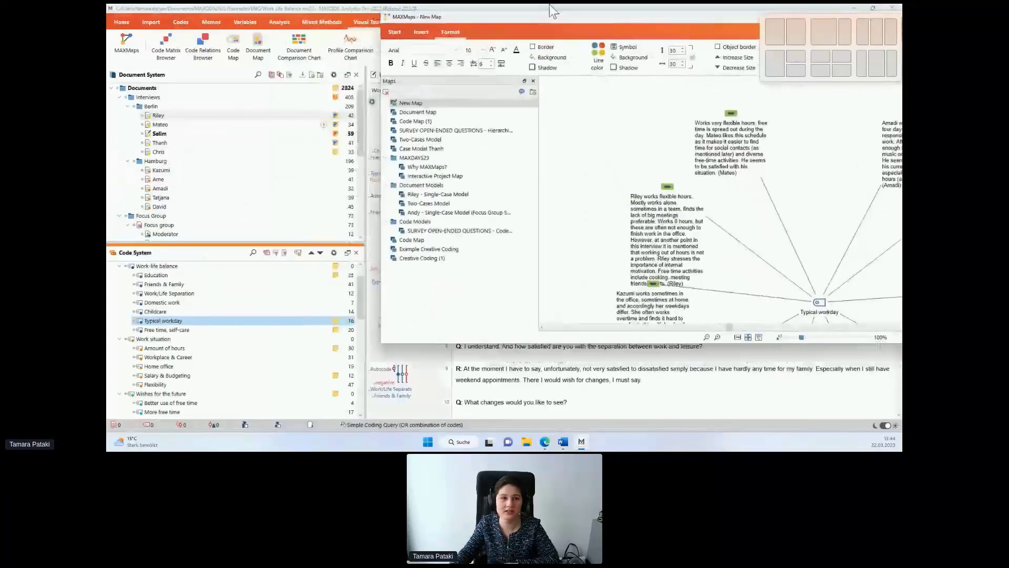
pyautogui.click(279, 22)
pyautogui.moveTo(551, 17); pyautogui.dragTo(457, 86)
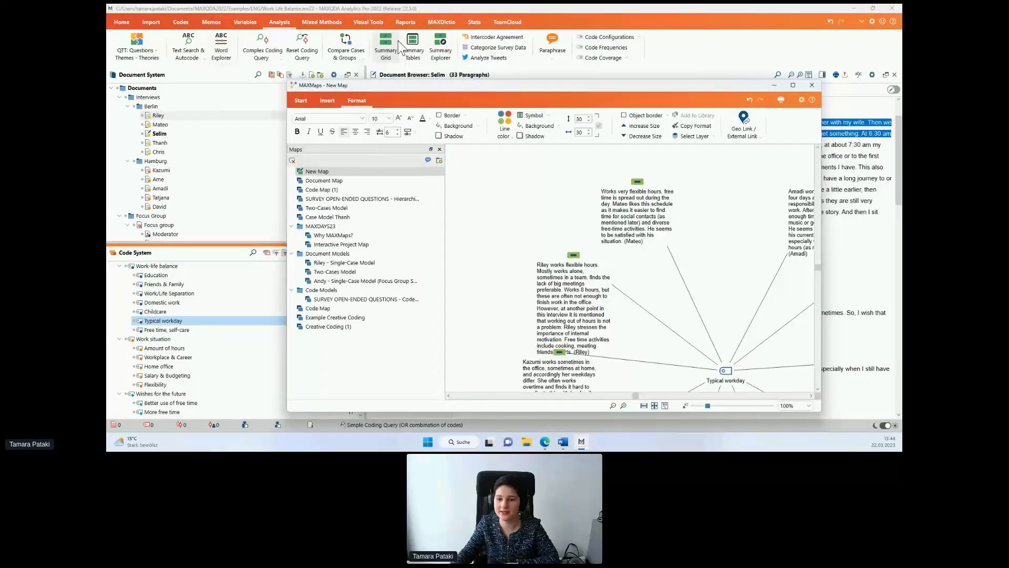
pyautogui.click(795, 86)
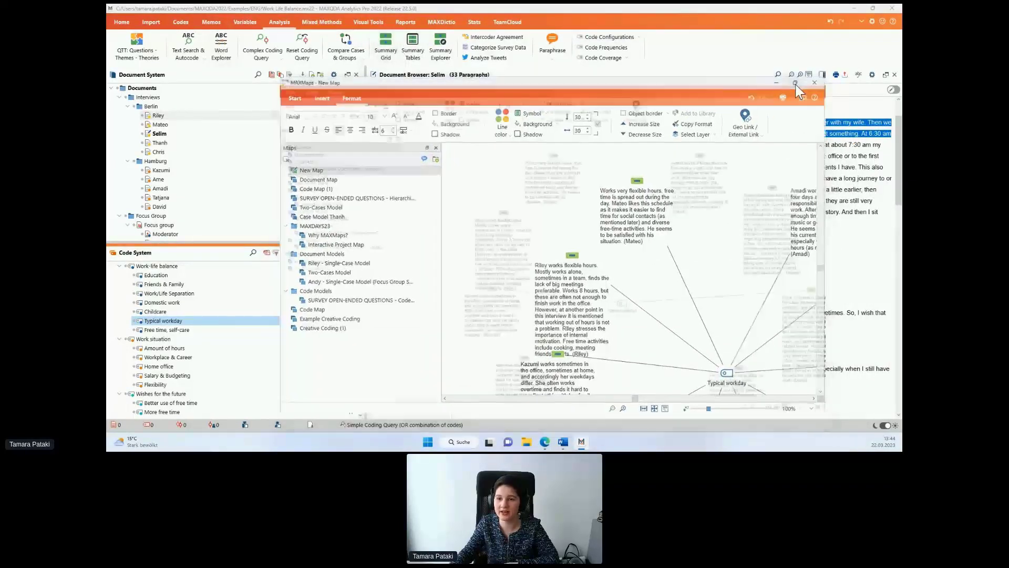
# Move the overlapping summary on the left side of the Typical workday circle outward and down, clear of the one above it
pyautogui.scroll(-1, 844, 226)
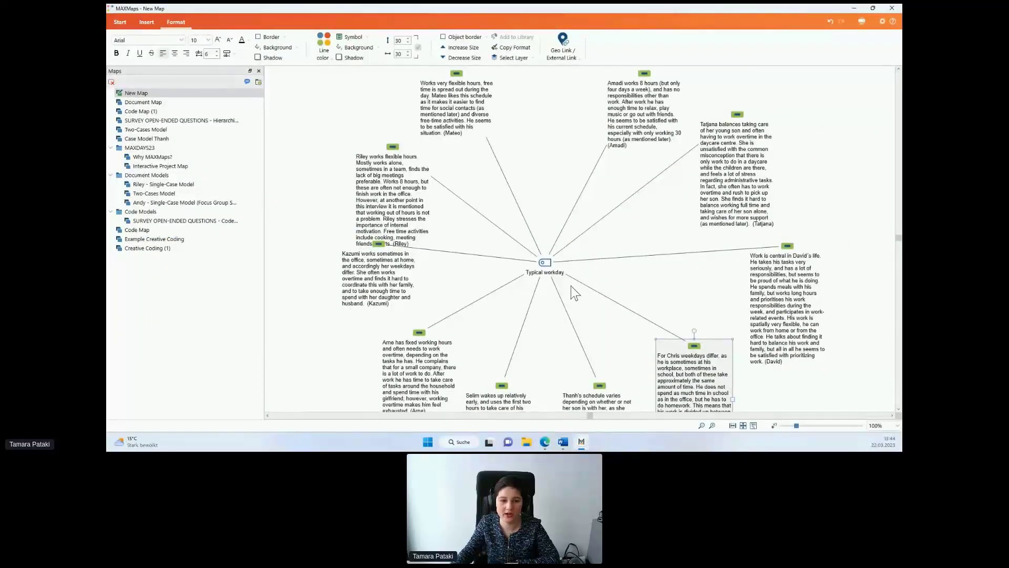
pyautogui.moveTo(399, 285); pyautogui.dragTo(381, 307)
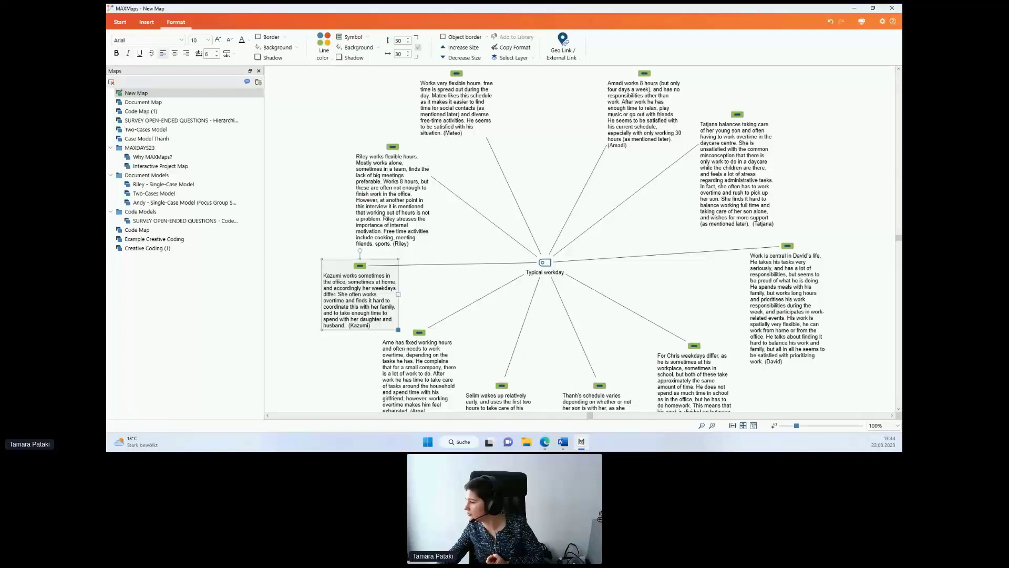
# View the external link and geolink options for the selected summary, closing them without adding a link
pyautogui.hotkey('alt', 'Tab')
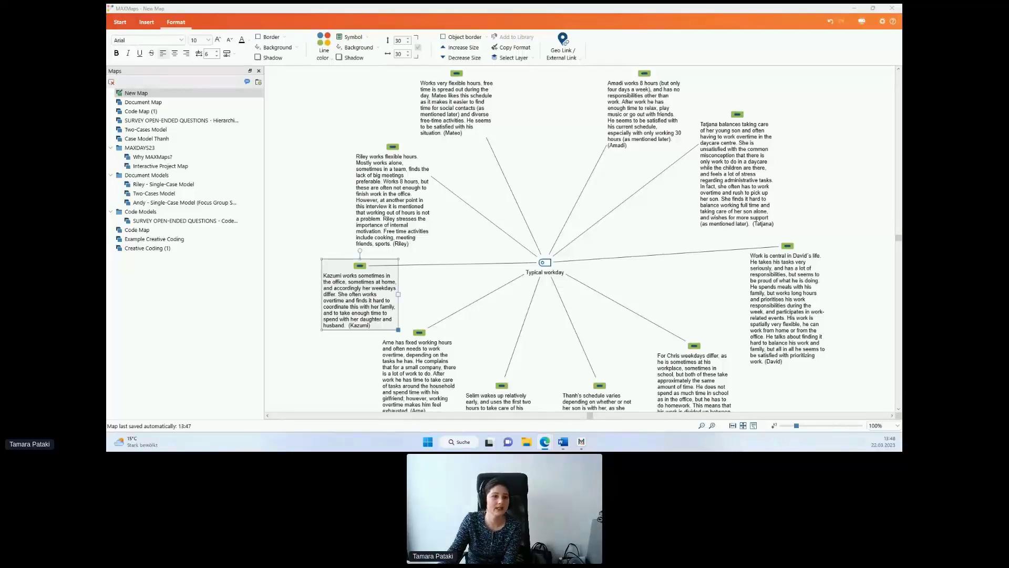
pyautogui.click(572, 50)
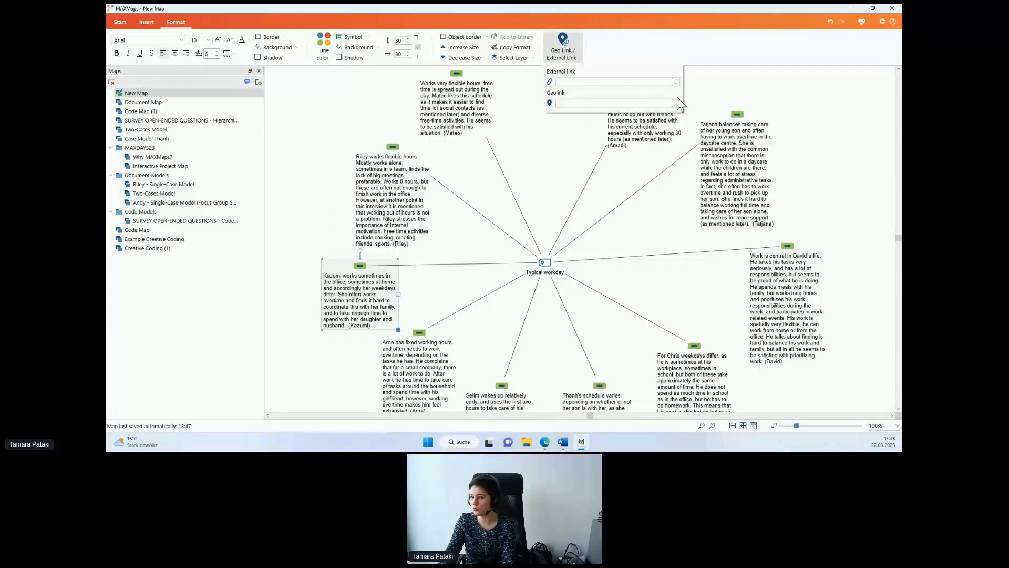
pyautogui.click(752, 102)
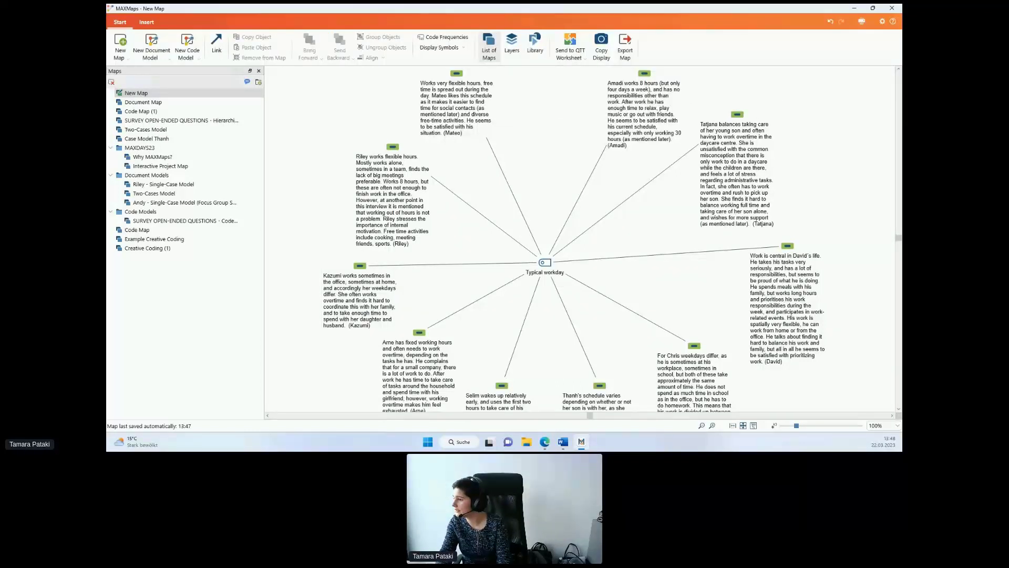